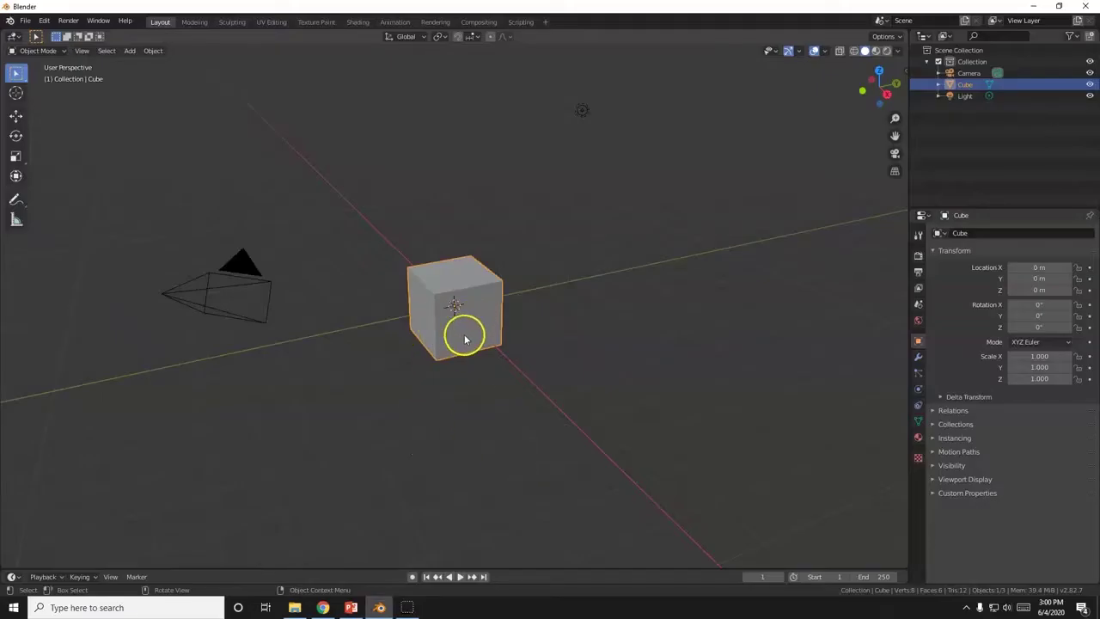
# Step: Delete the default cube and add a UV sphere mesh at the world origin
pyautogui.press('x')
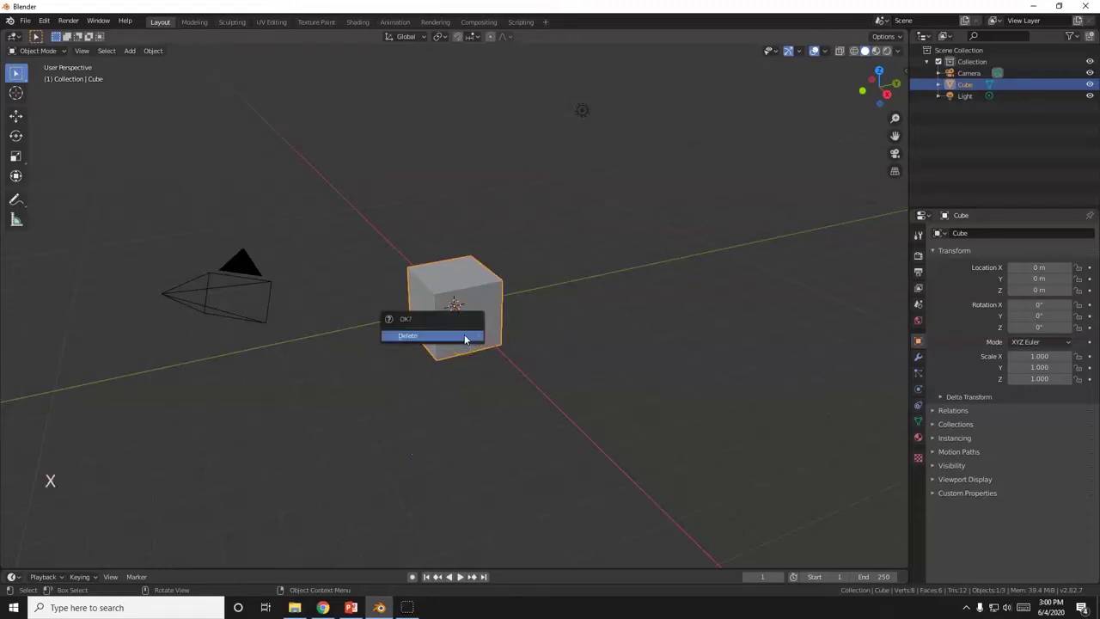
pyautogui.click(464, 337)
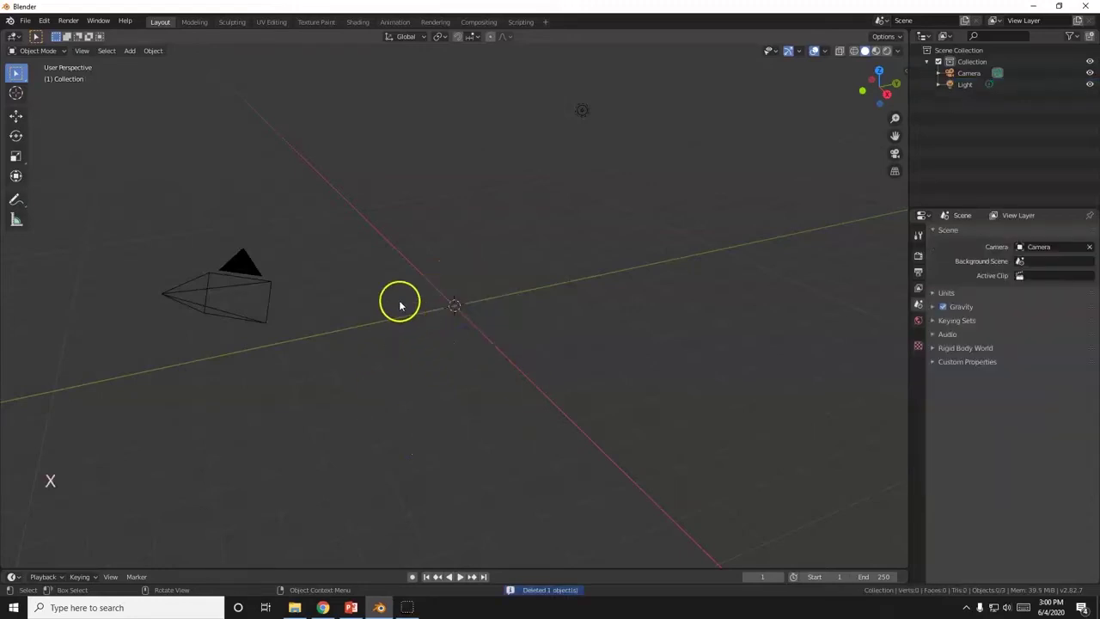
pyautogui.hotkey('shift', 'a')
pyautogui.moveTo(394, 299)
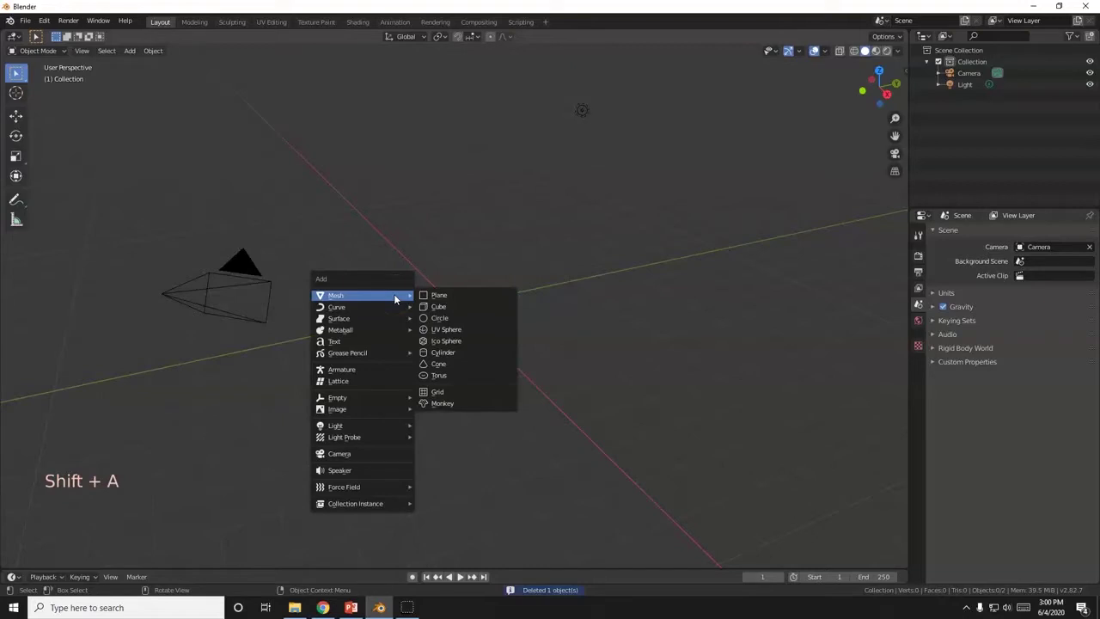
pyautogui.click(449, 331)
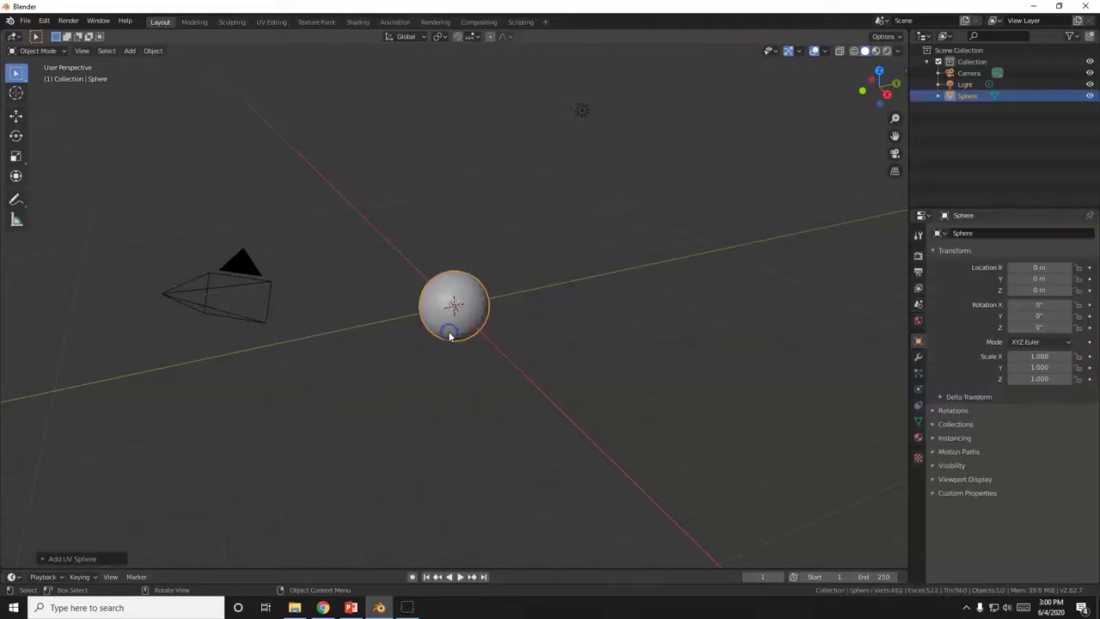
pyautogui.scroll(3, 473, 348)
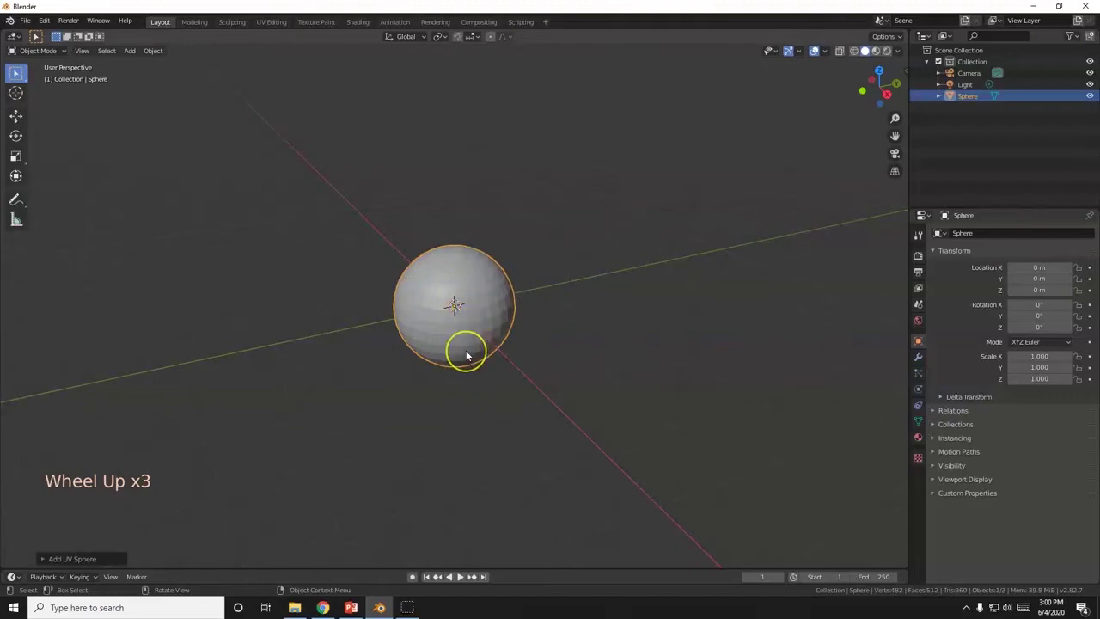
# Step: Check the Adding Objects slide in PowerPoint, and in Blender add a mesh plane scaled up by 15
pyautogui.hotkey('alt', 'Tab')
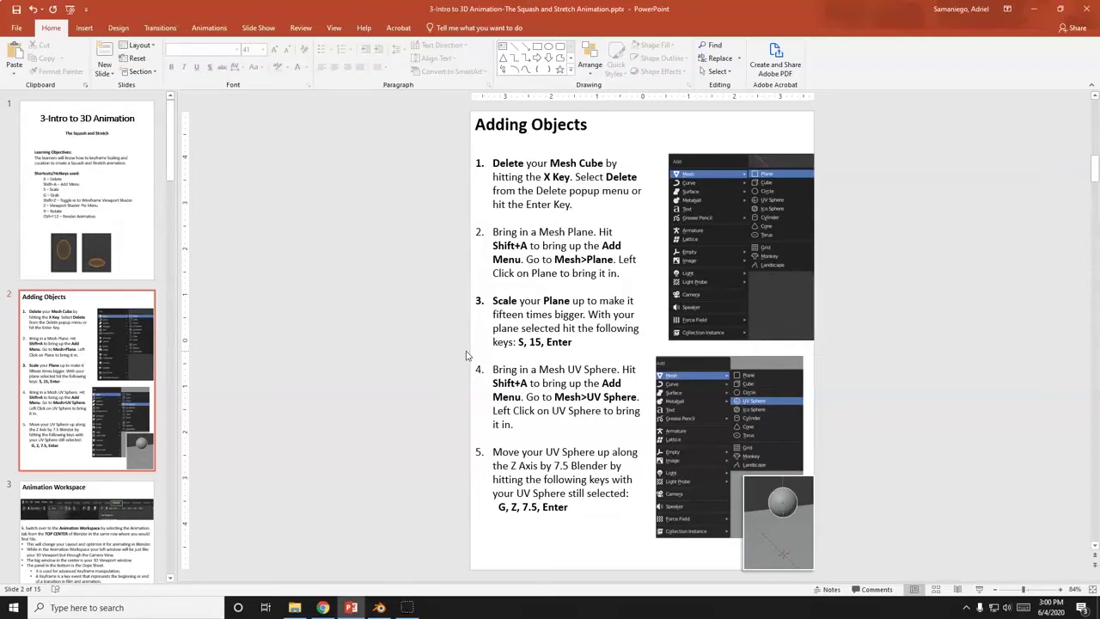
pyautogui.hotkey('alt', 'Tab')
pyautogui.hotkey('shift', 'a')
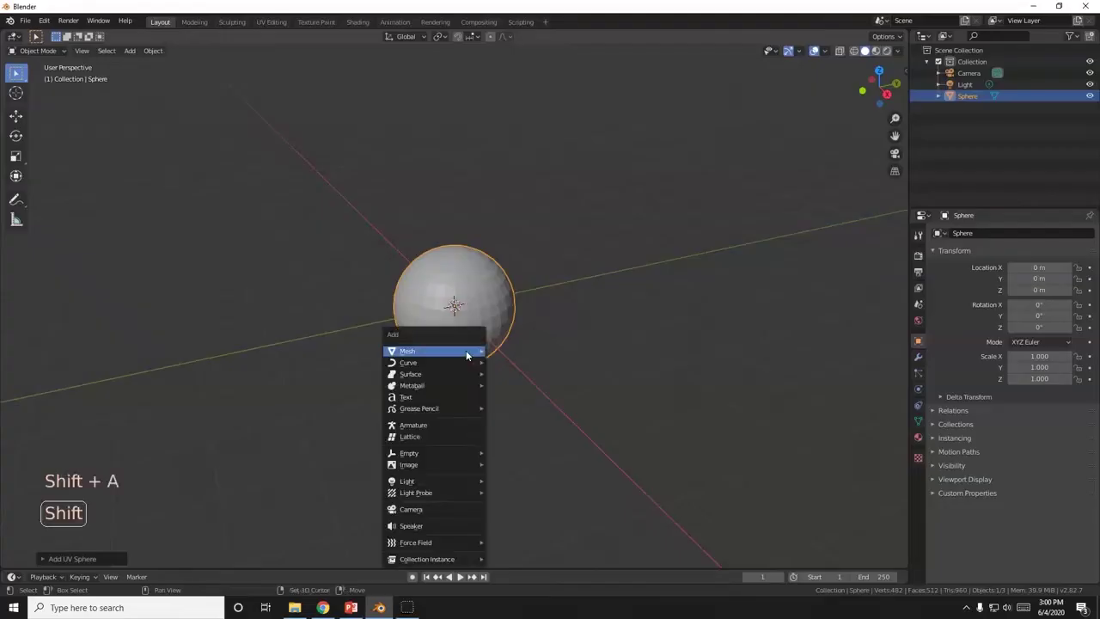
pyautogui.click(498, 351)
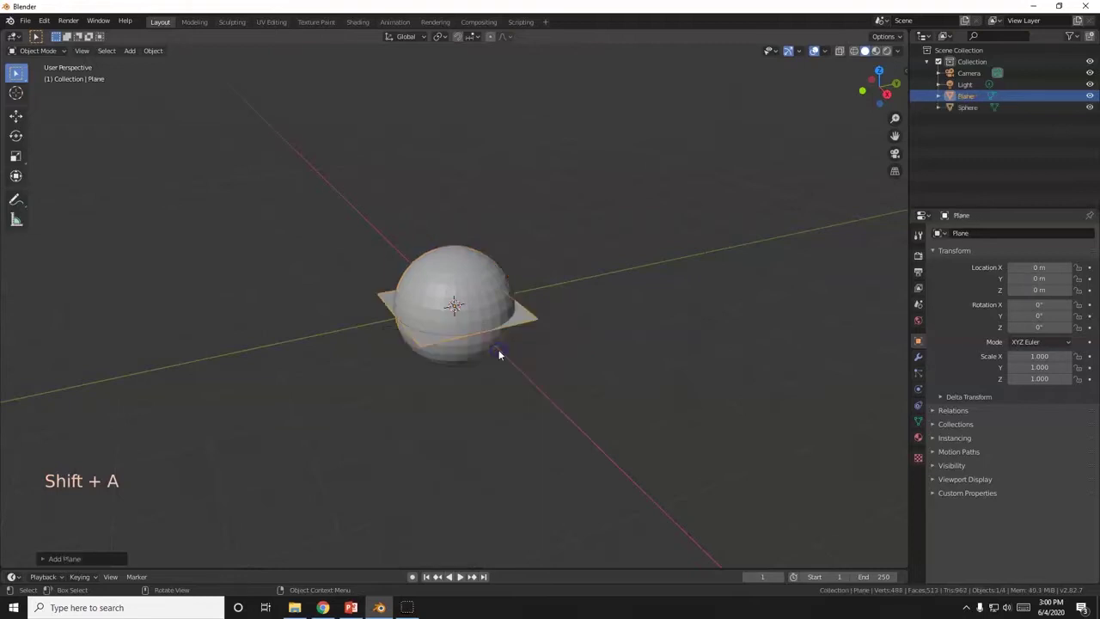
pyautogui.write('s1')
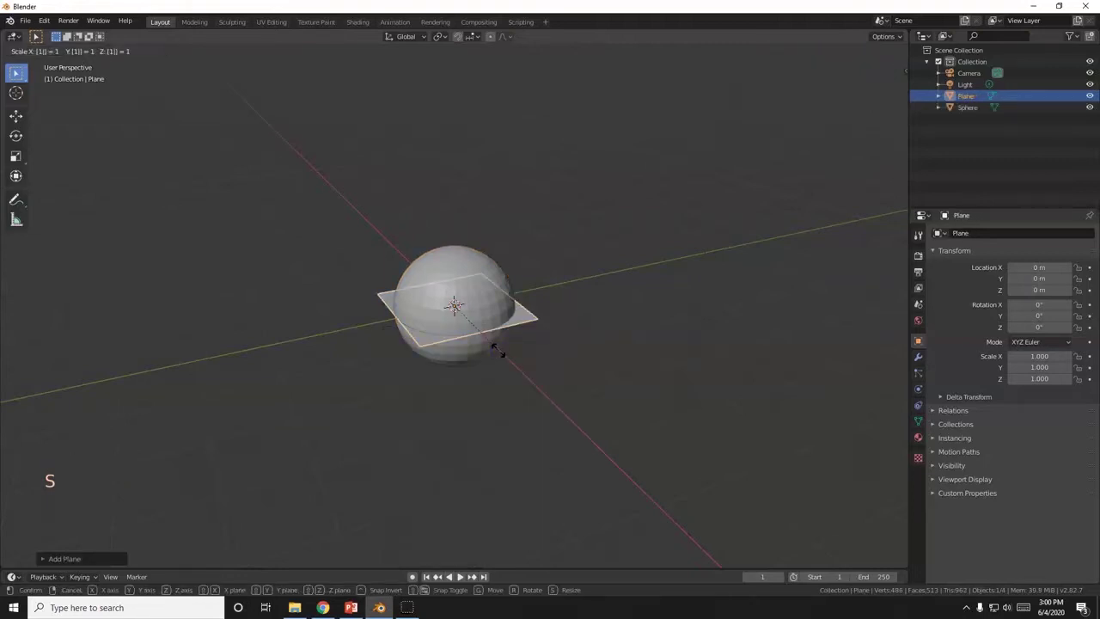
pyautogui.write('5')
pyautogui.press('Return')
pyautogui.scroll(-2, 499, 350)
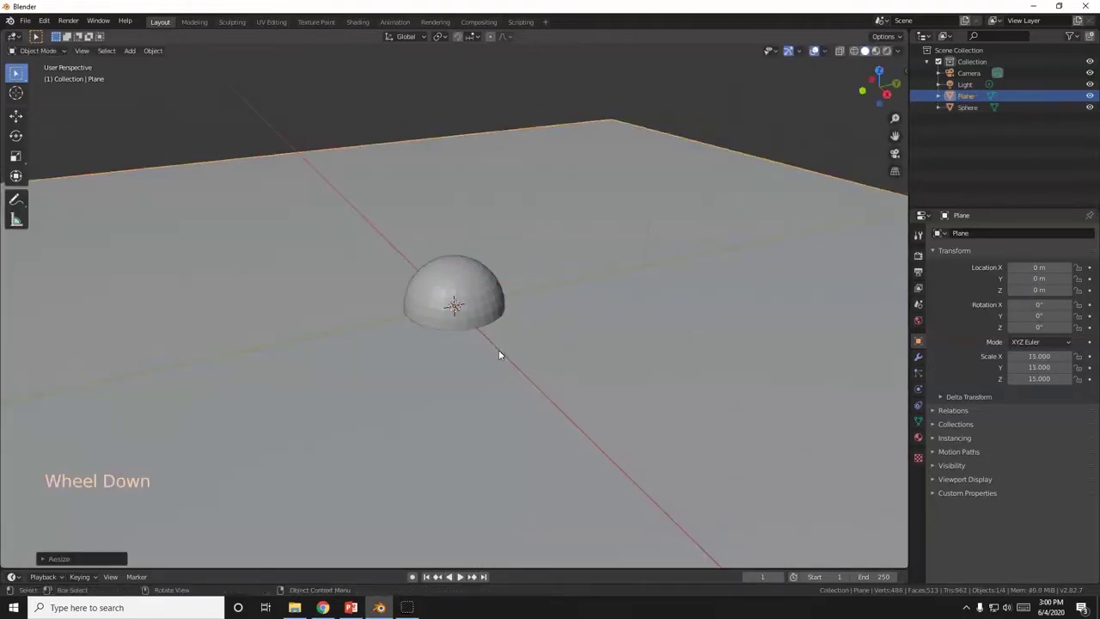
# Step: Consult the move instruction in PowerPoint and move the UV sphere up 7.5 m along the Z axis in Blender
pyautogui.hotkey('alt', 'Tab')
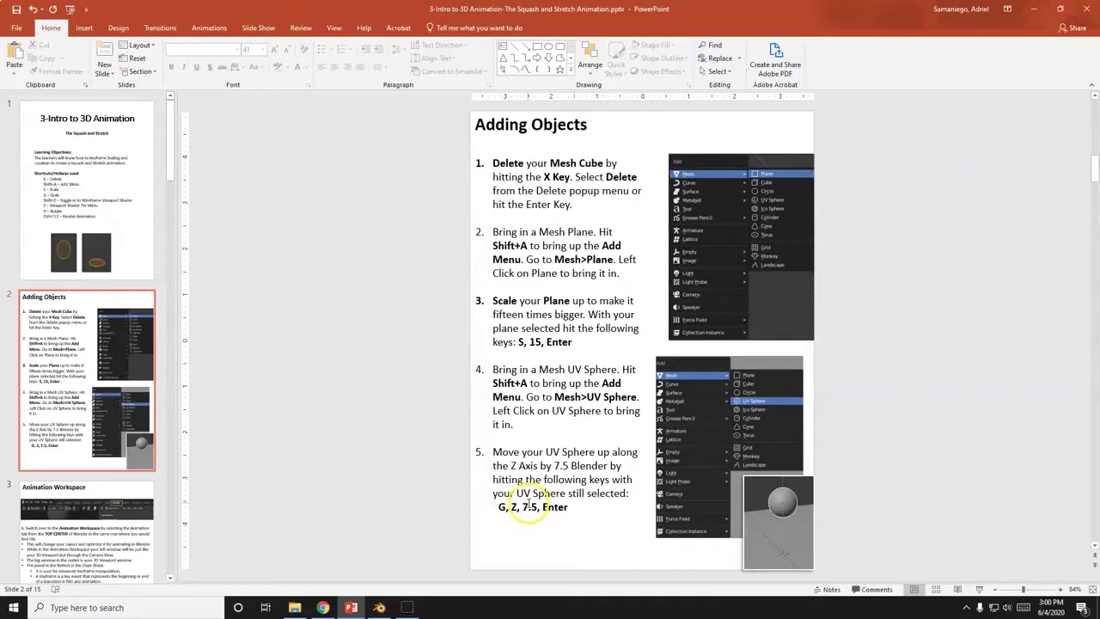
pyautogui.hotkey('alt', 'Tab')
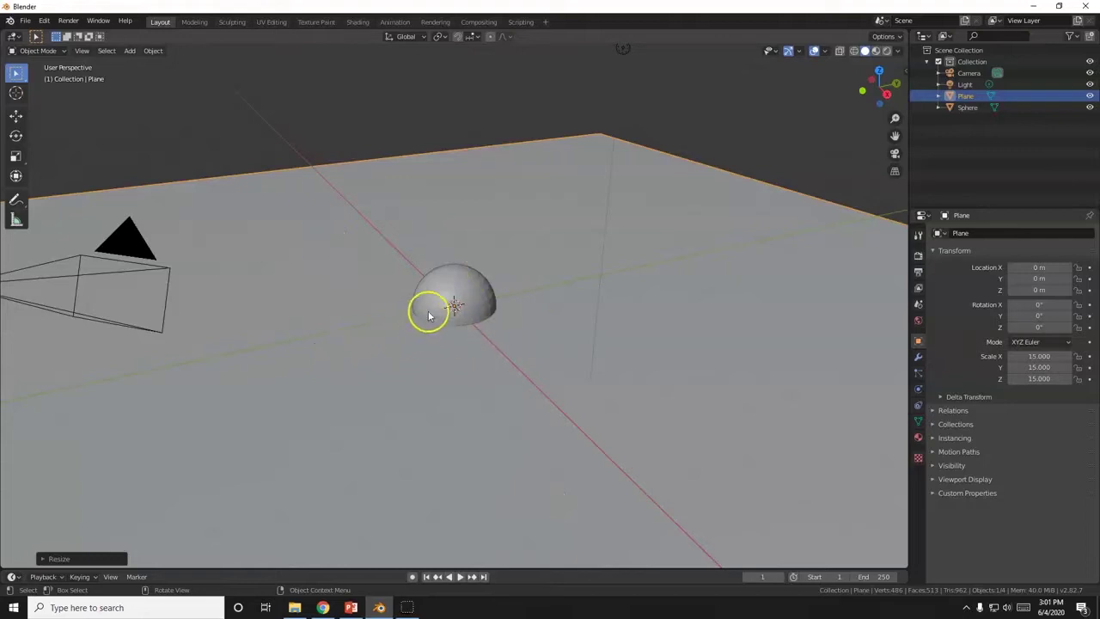
pyautogui.click(461, 290)
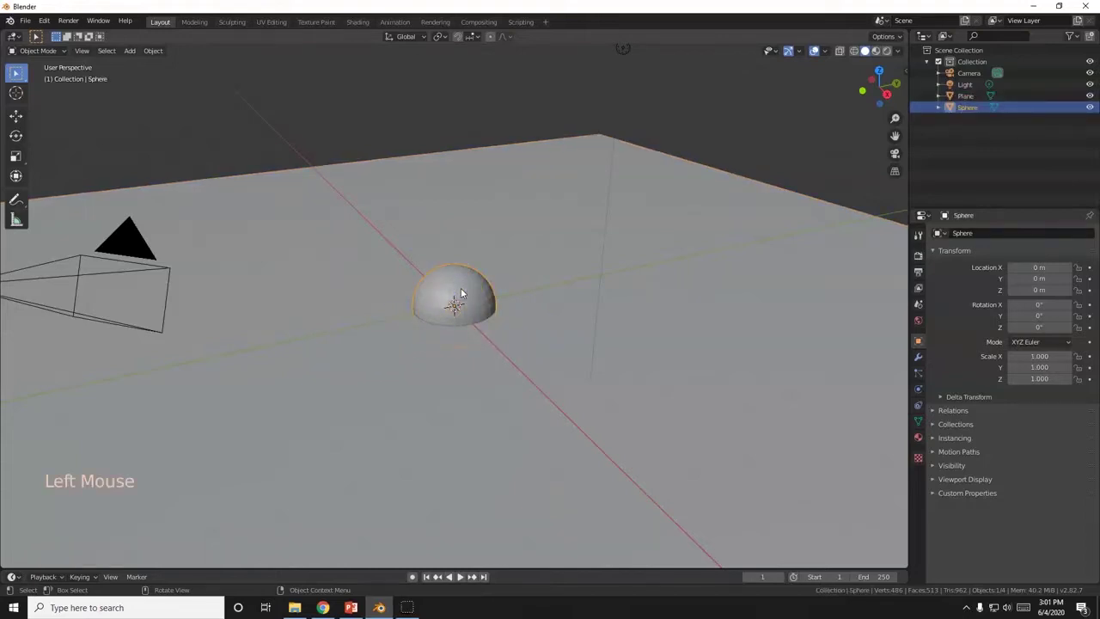
pyautogui.write('gz7.5')
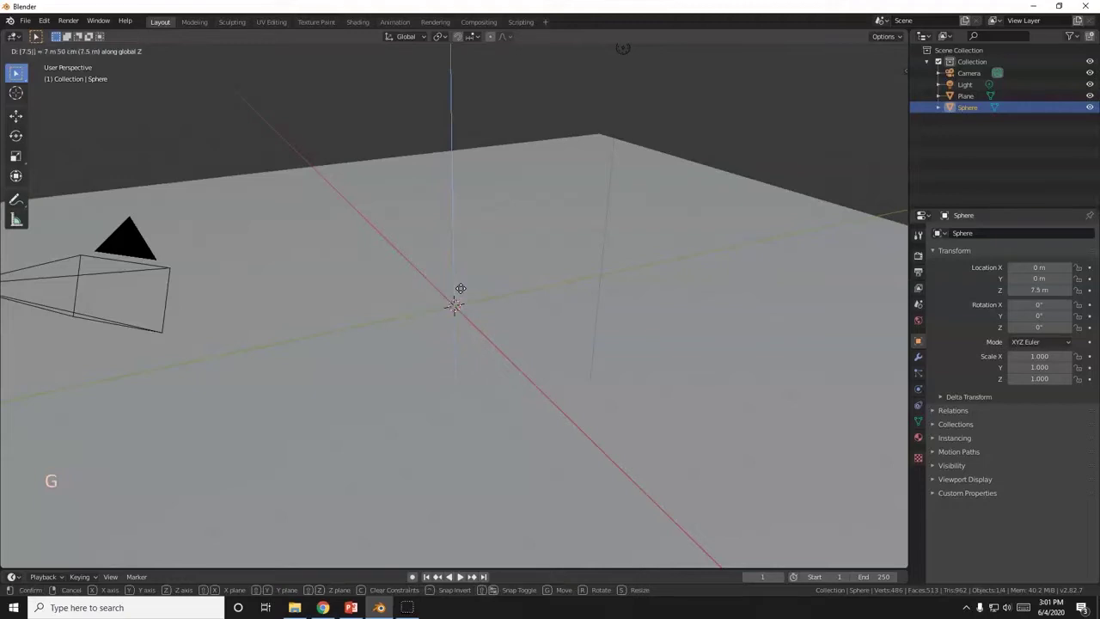
pyautogui.press('Return')
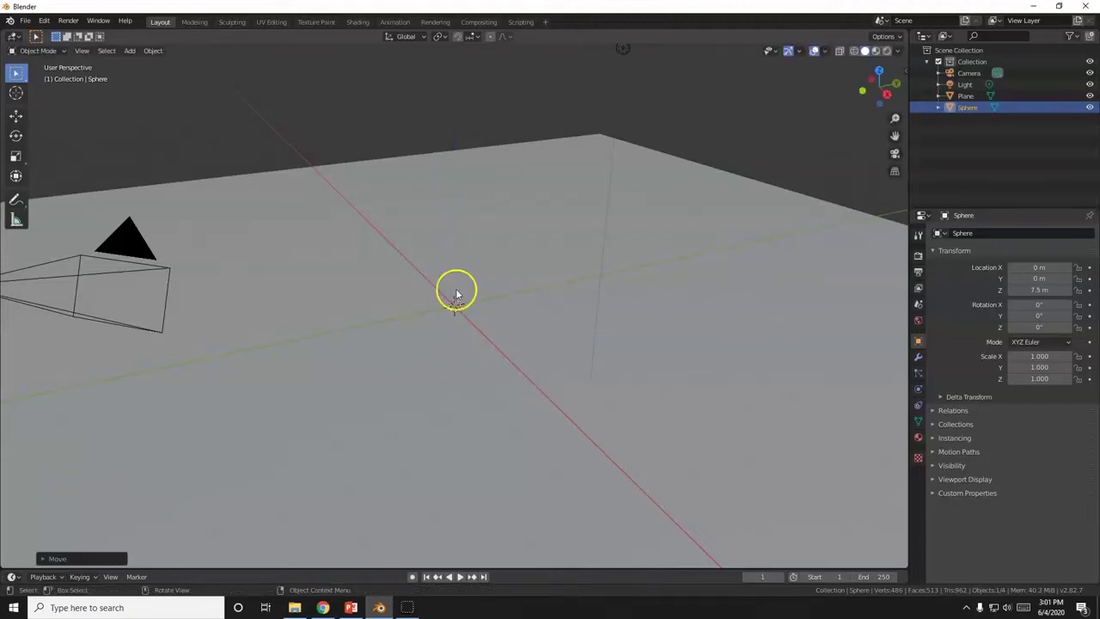
pyautogui.scroll(-4, 412, 233)
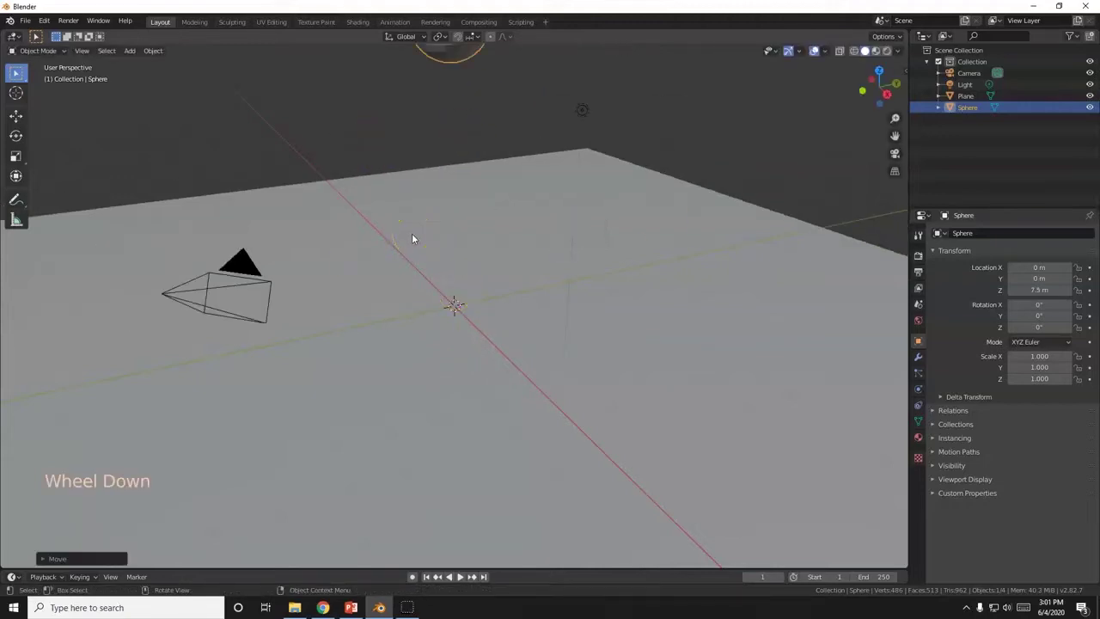
pyautogui.moveTo(412, 233); pyautogui.dragTo(387, 230, button='middle')
# Step: Open the Animation Workspace slide in PowerPoint and switch Blender to the Animation workspace
pyautogui.hotkey('alt', 'Tab')
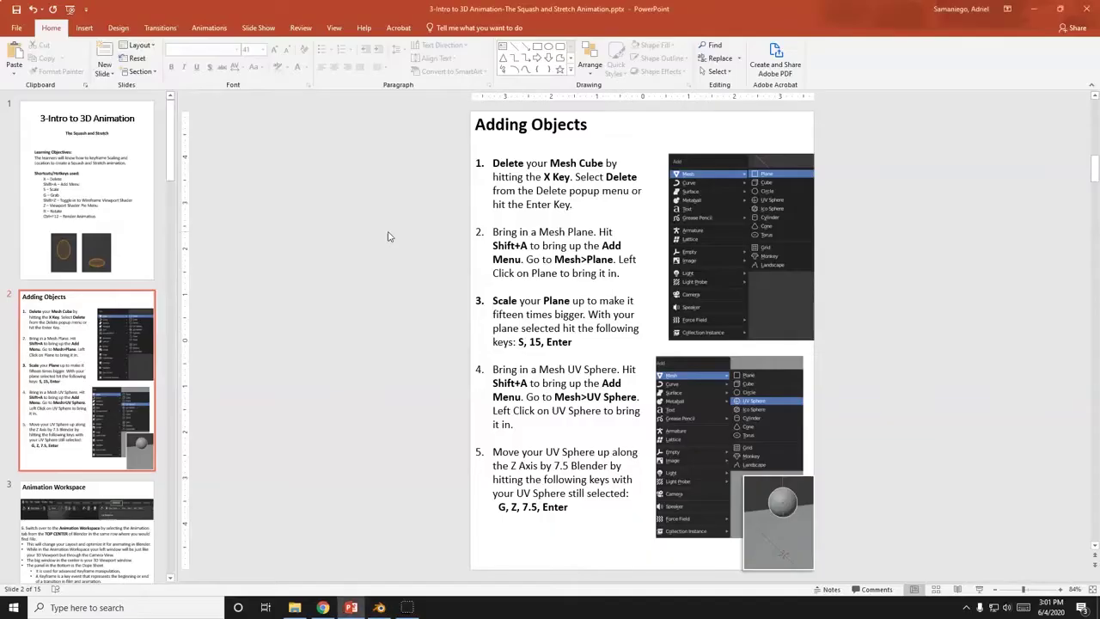
pyautogui.click(98, 516)
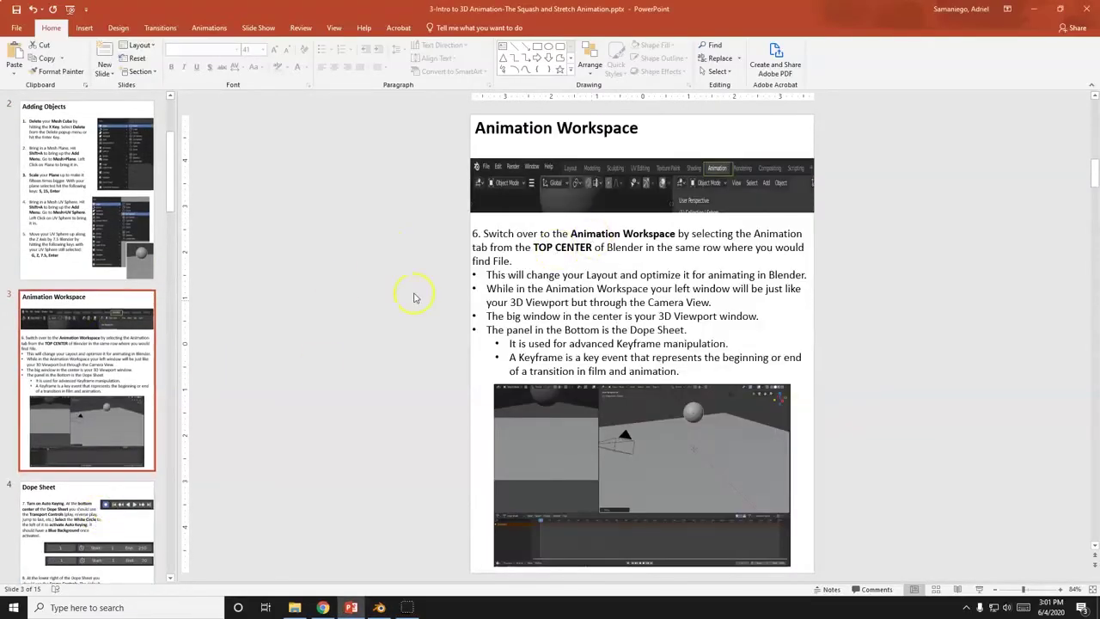
pyautogui.hotkey('alt', 'Tab')
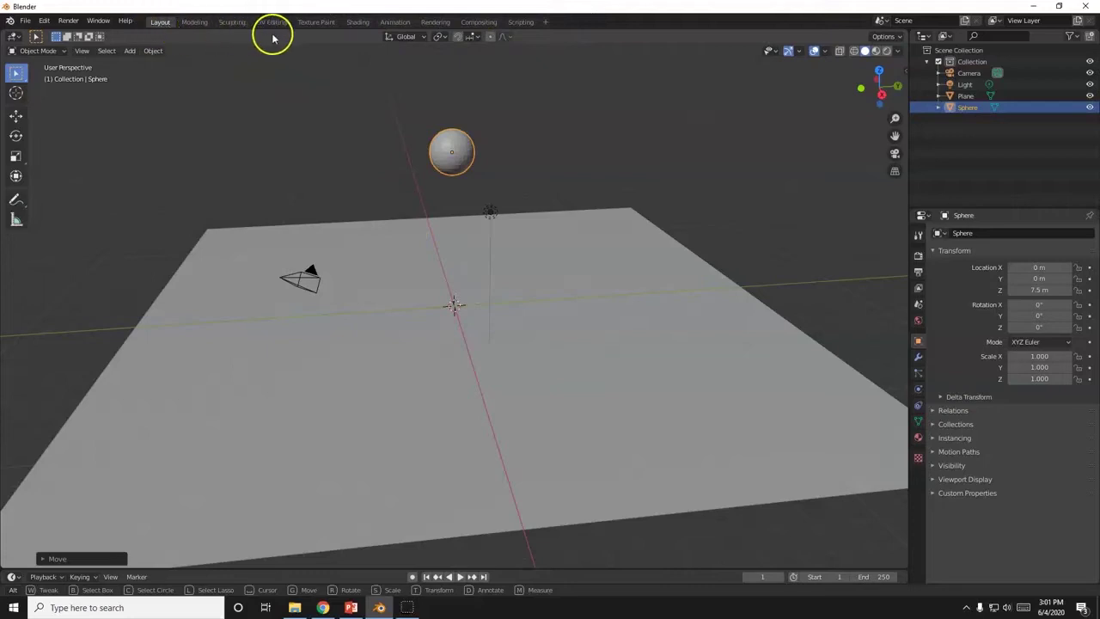
pyautogui.click(400, 25)
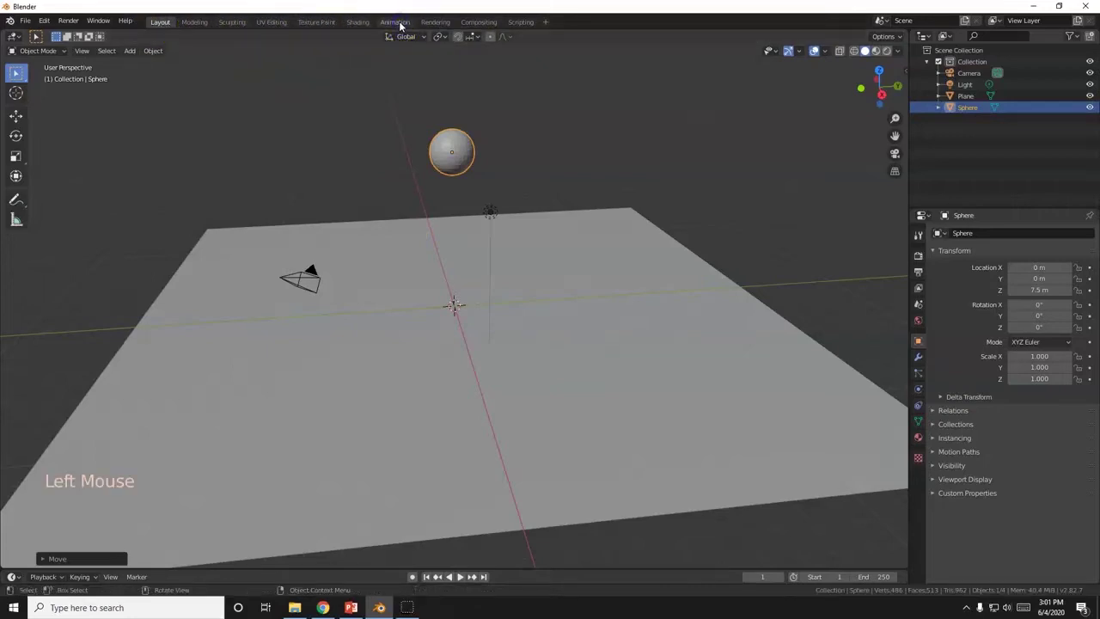
pyautogui.click(395, 22)
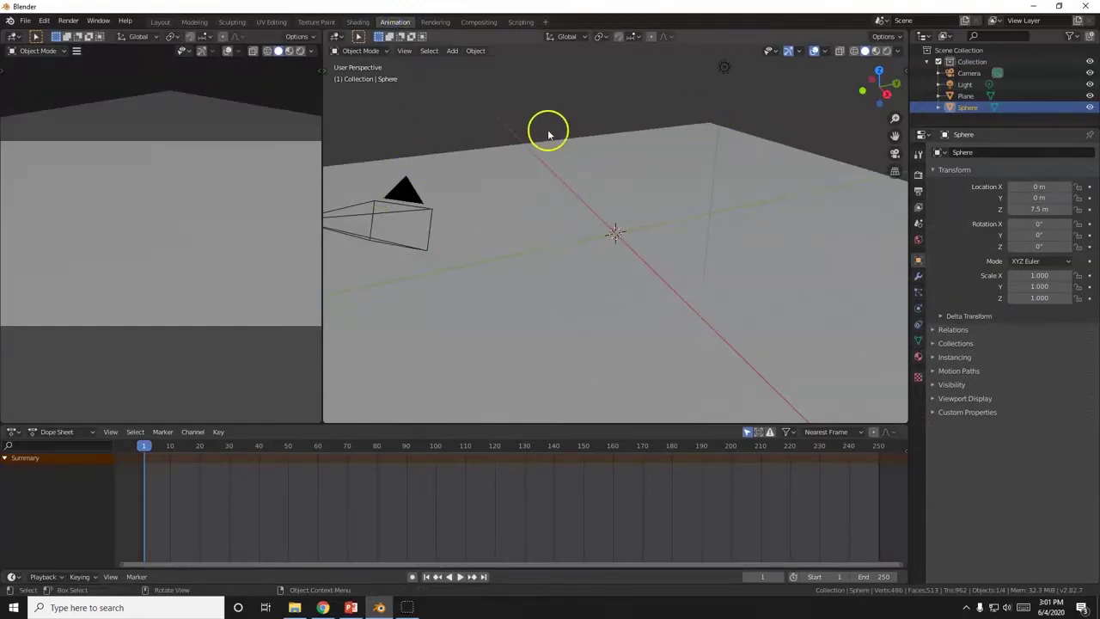
# Step: Enlarge the timeline area in the Layout workspace and return to the Animation workspace
pyautogui.click(161, 23)
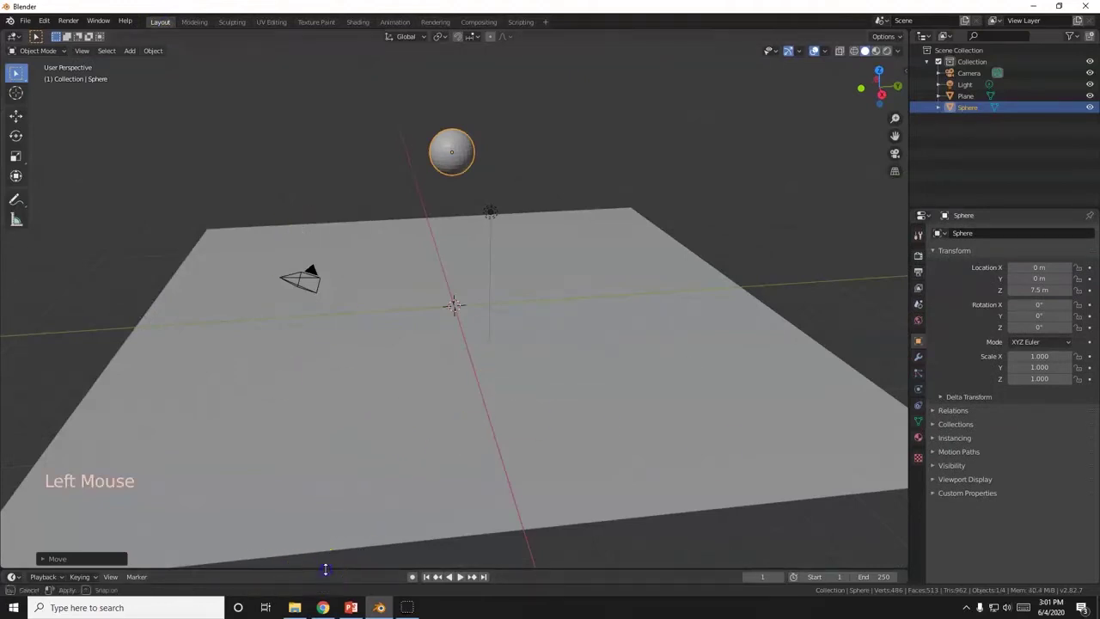
pyautogui.moveTo(335, 570); pyautogui.dragTo(335, 507)
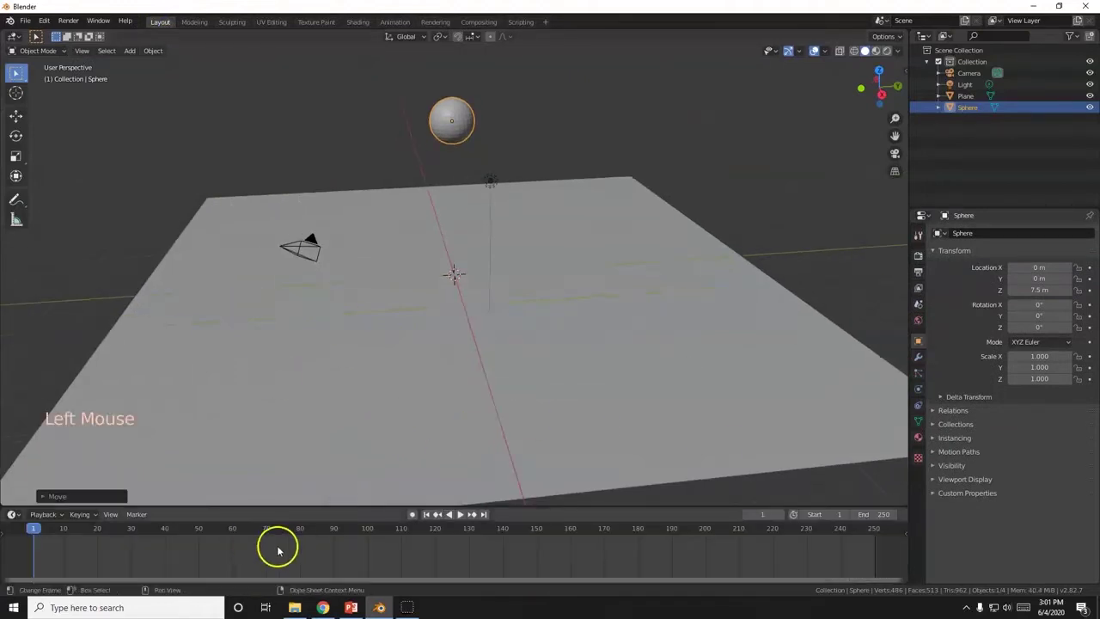
pyautogui.click(396, 23)
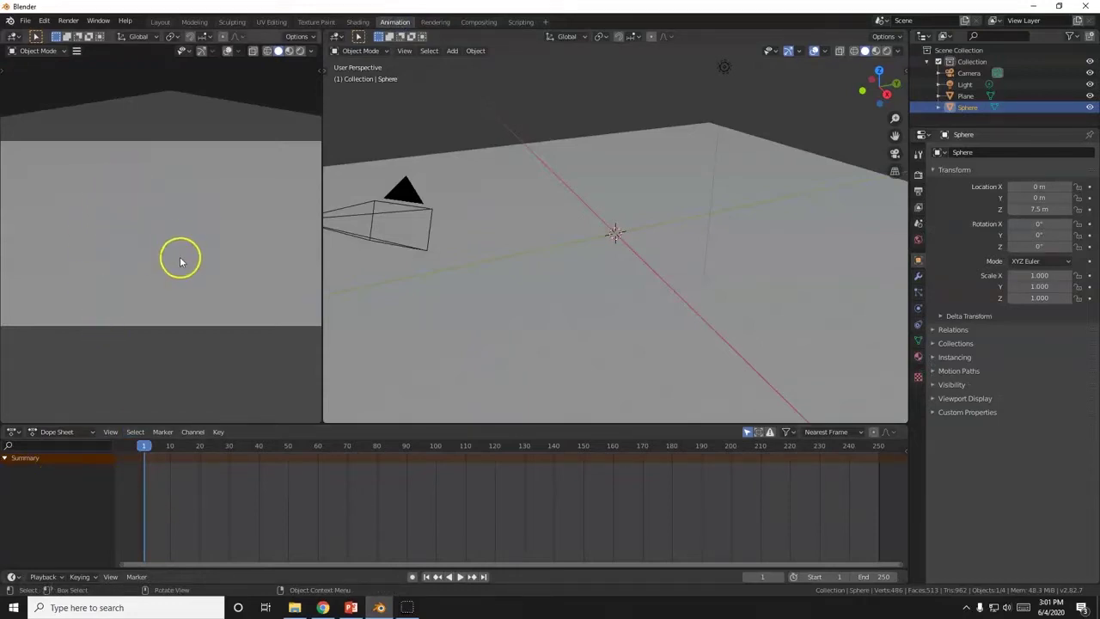
# Step: Compare the main viewport's camera view with its user perspective, framing the plane, sphere and camera
pyautogui.scroll(-1, 154, 261)
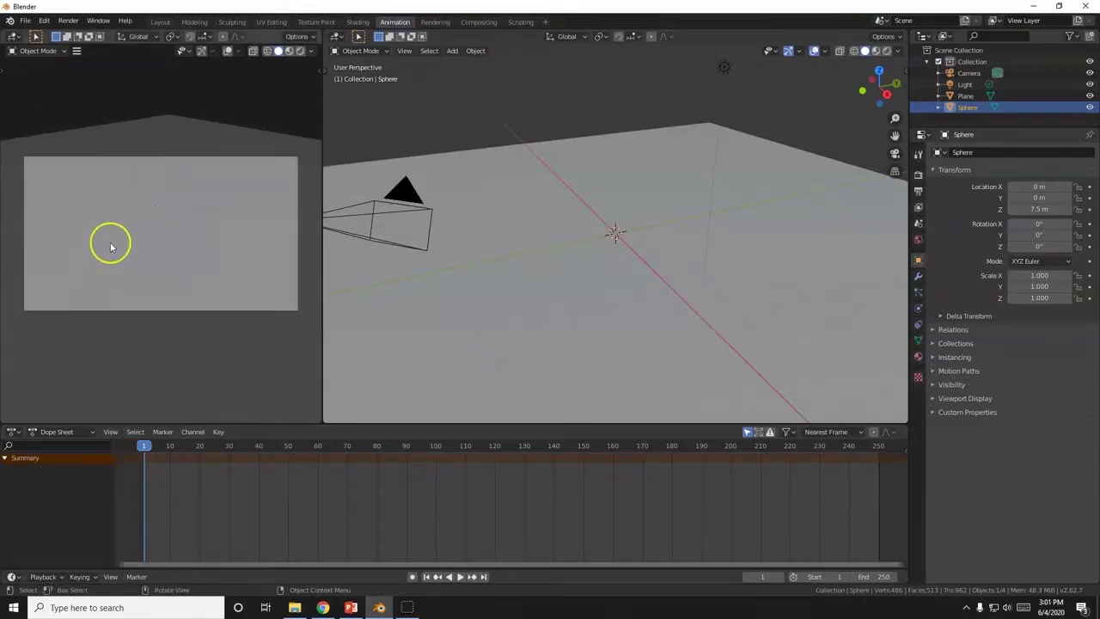
pyautogui.scroll(-2, 403, 221)
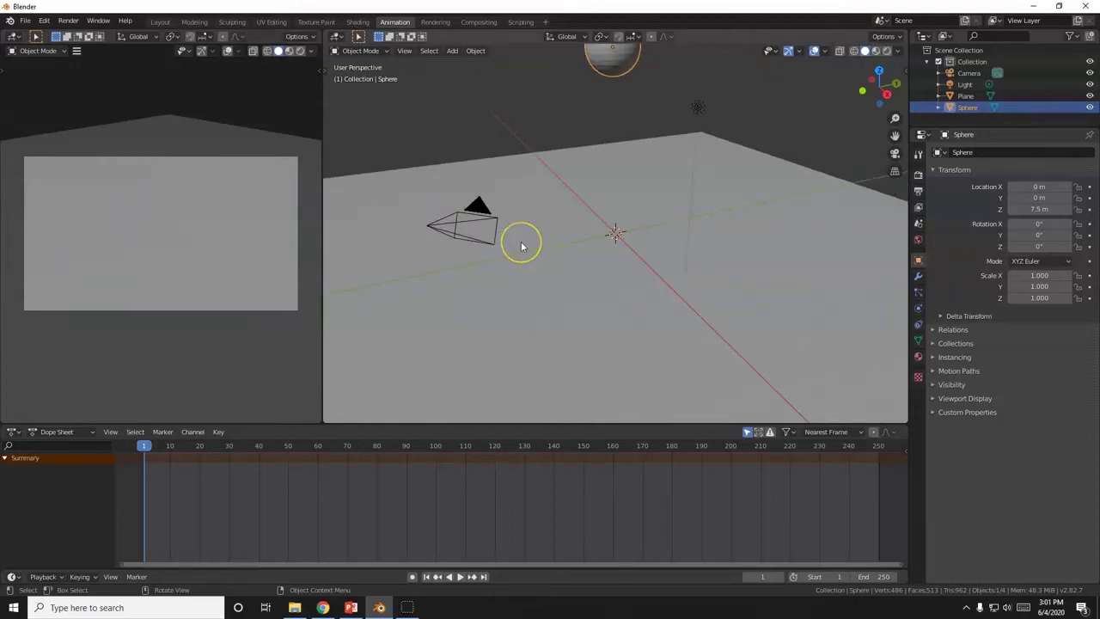
pyautogui.press('KP_0')
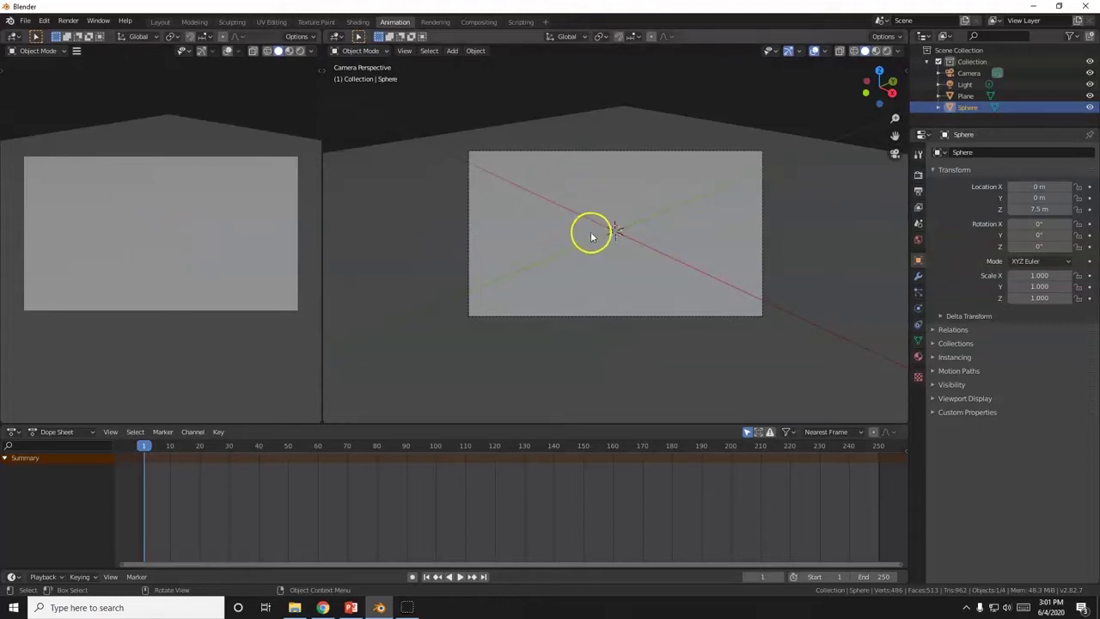
pyautogui.press('KP_0')
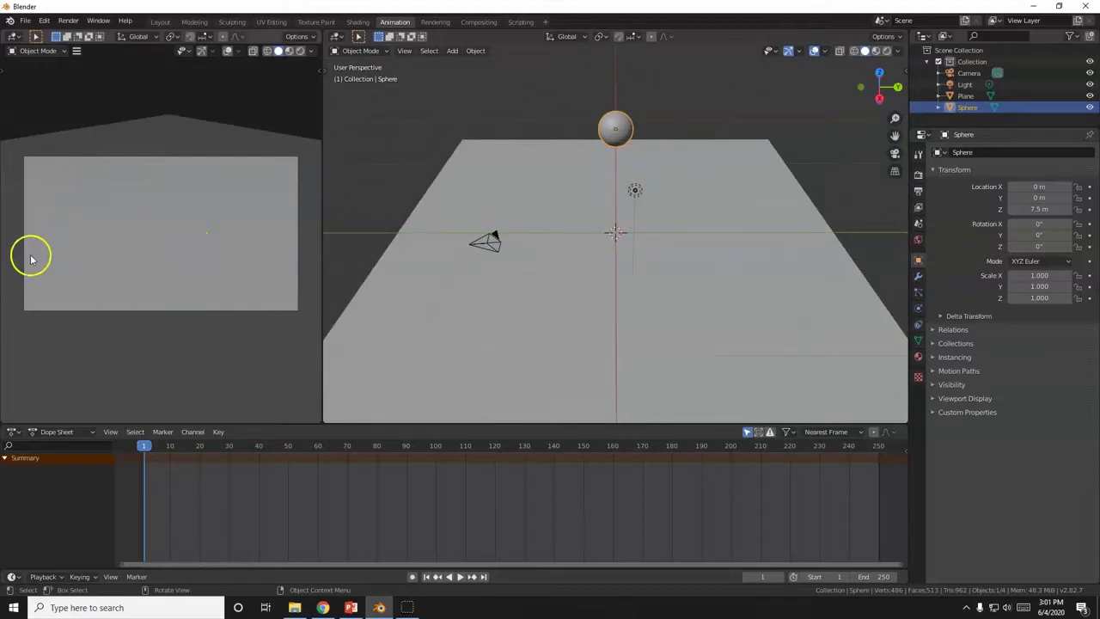
pyautogui.moveTo(553, 287); pyautogui.dragTo(555, 286, button='middle')
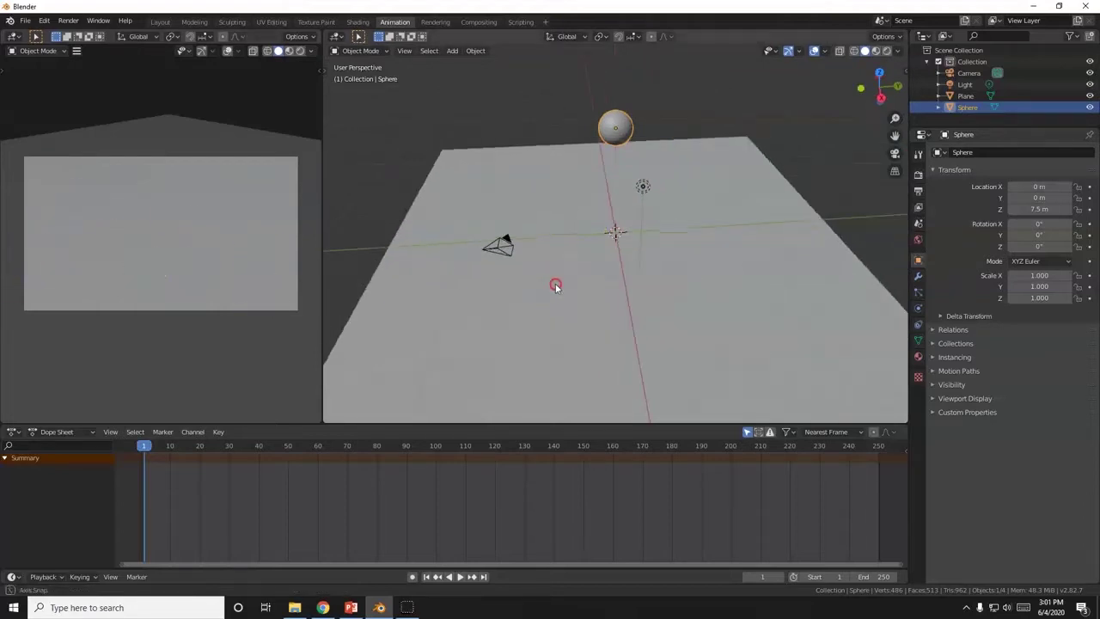
# Step: Consult the Dope Sheet slide in PowerPoint and turn on Auto Keying in Blender
pyautogui.hotkey('alt', 'Tab')
pyautogui.scroll(-2, 90, 413)
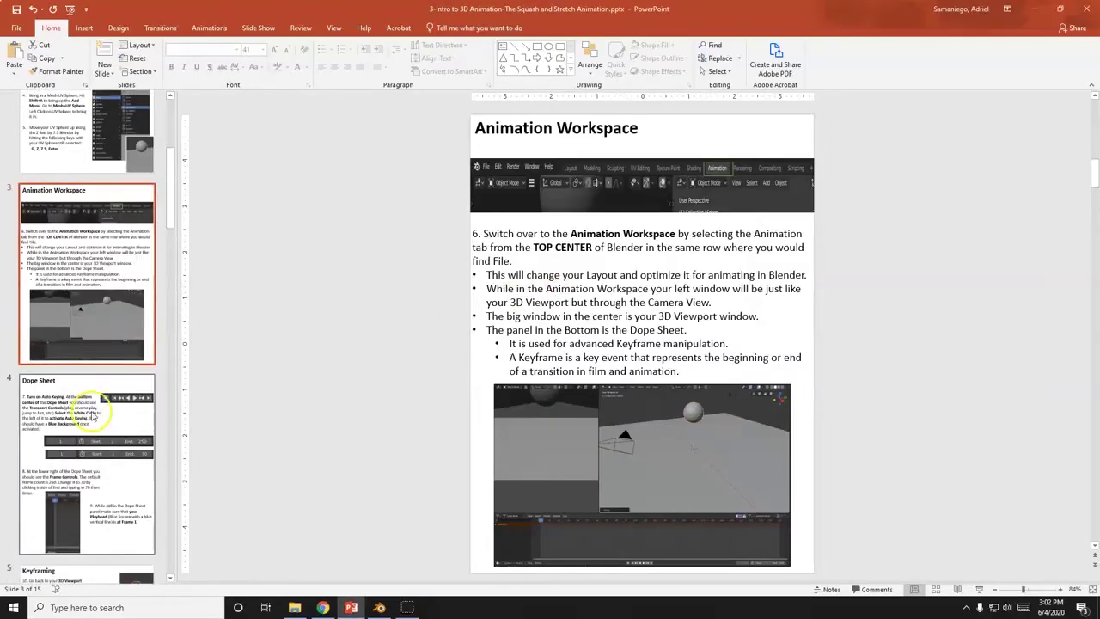
pyautogui.click(101, 401)
pyautogui.hotkey('alt', 'Tab')
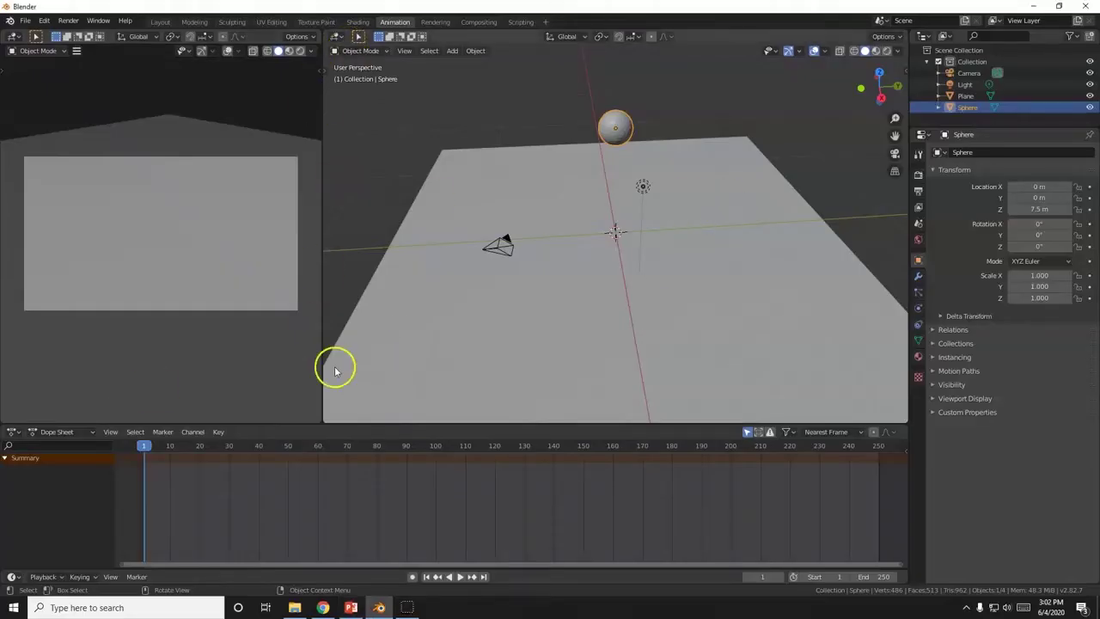
pyautogui.hotkey('alt', 'Tab')
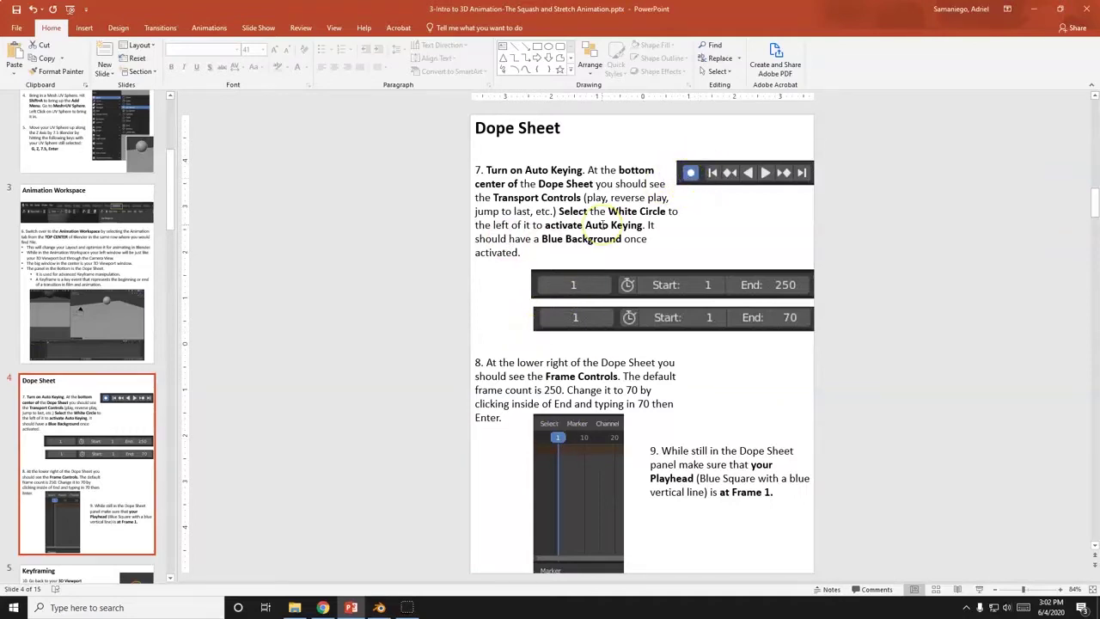
pyautogui.hotkey('alt', 'Tab')
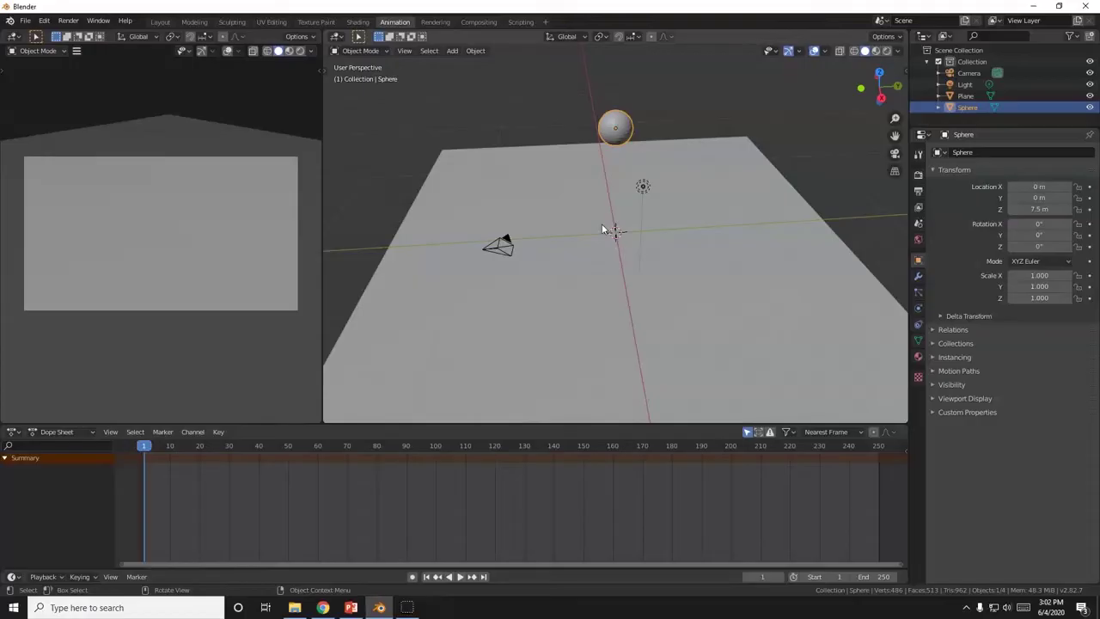
pyautogui.click(413, 577)
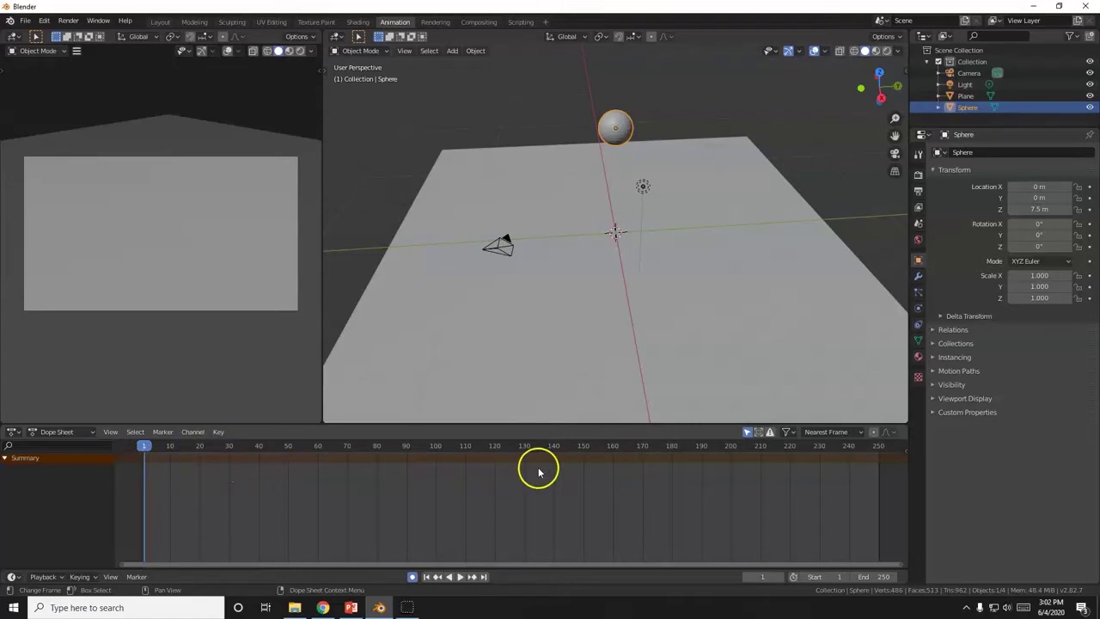
# Step: Set the animation's end frame to 70
pyautogui.click(874, 576)
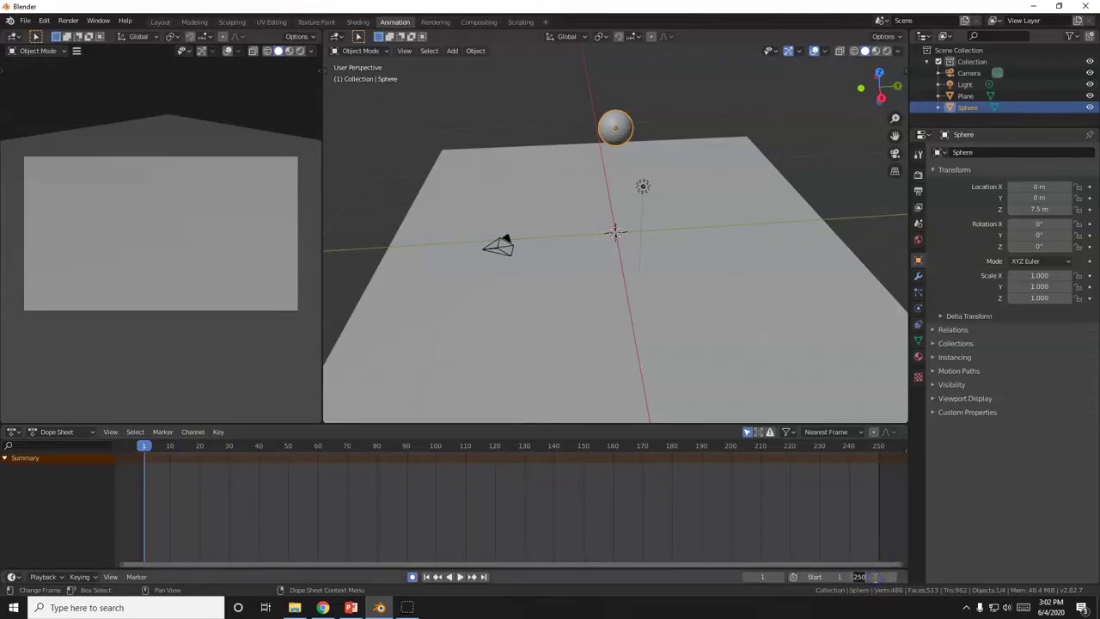
pyautogui.write('70')
pyautogui.press('Return')
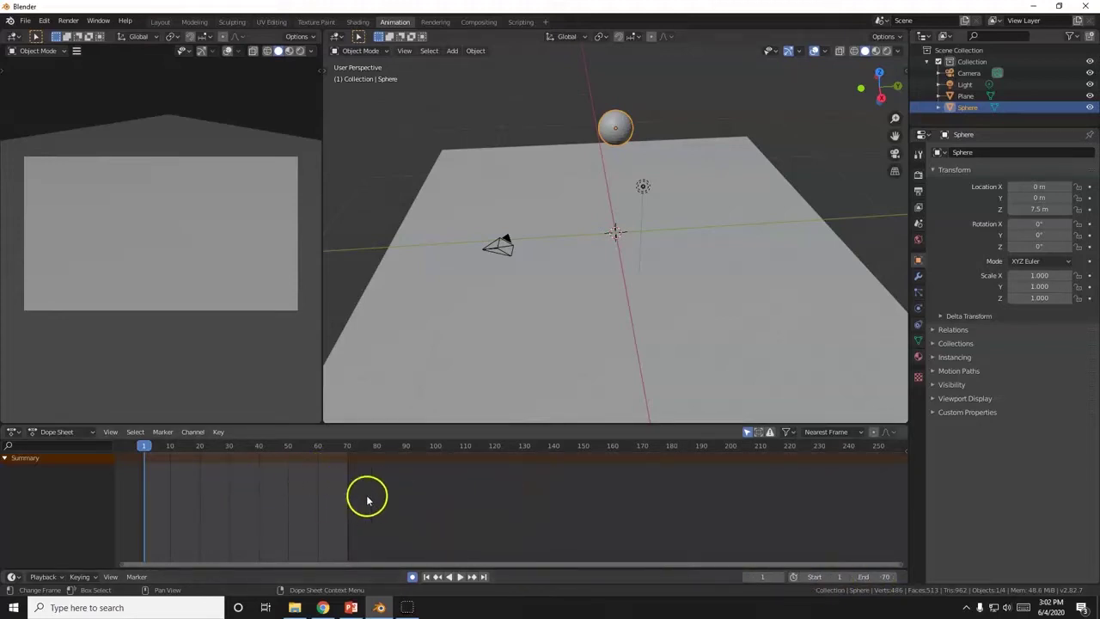
# Step: Consult the Dope Sheet slide in PowerPoint, try moving Blender's playhead to frame 26, and put it back at frame 1
pyautogui.hotkey('alt', 'Tab')
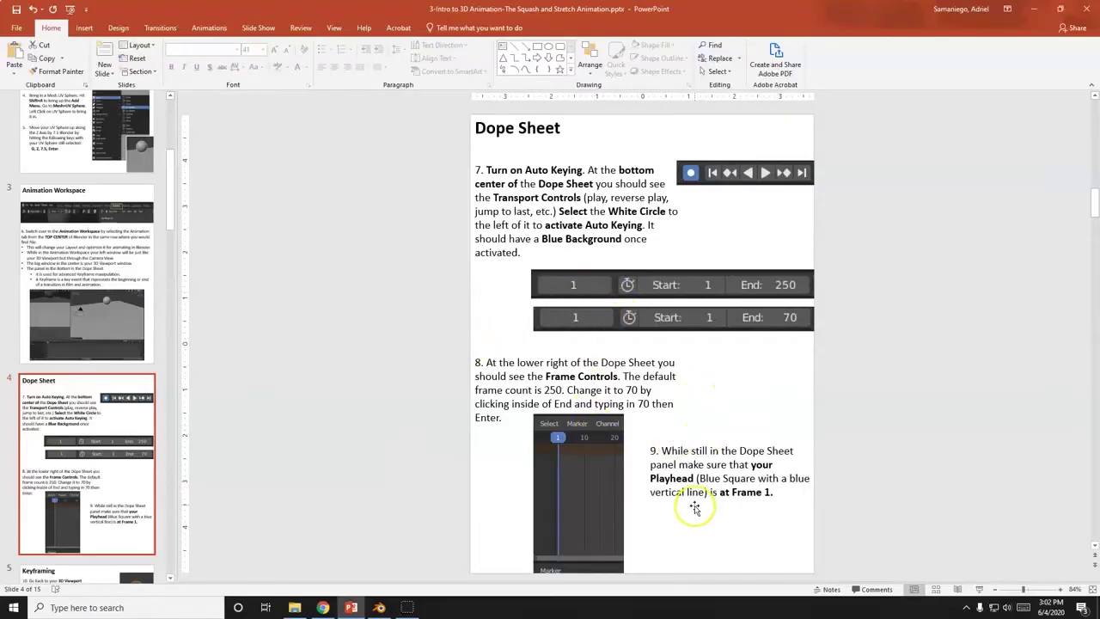
pyautogui.hotkey('alt', 'Tab')
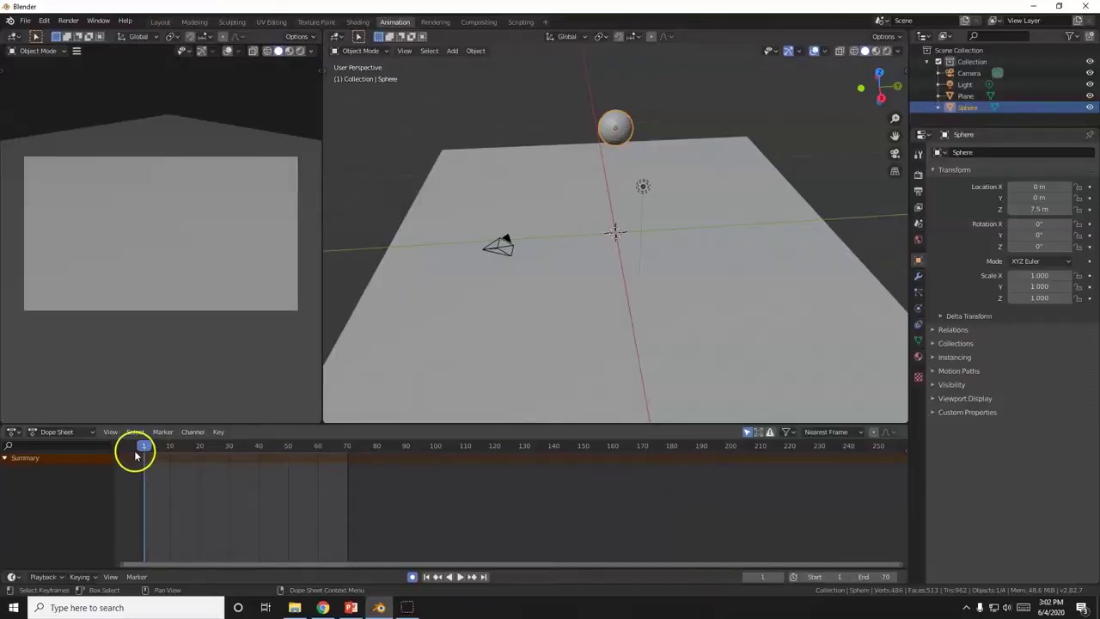
pyautogui.moveTo(146, 449); pyautogui.dragTo(206, 502)
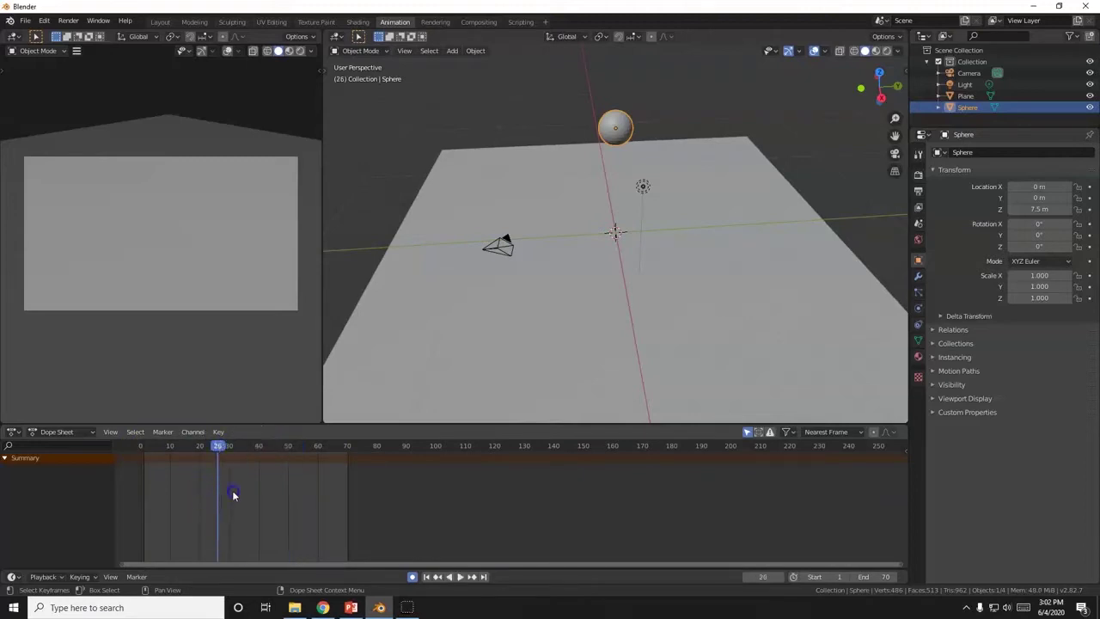
pyautogui.moveTo(361, 453); pyautogui.dragTo(144, 462)
pyautogui.press('space')
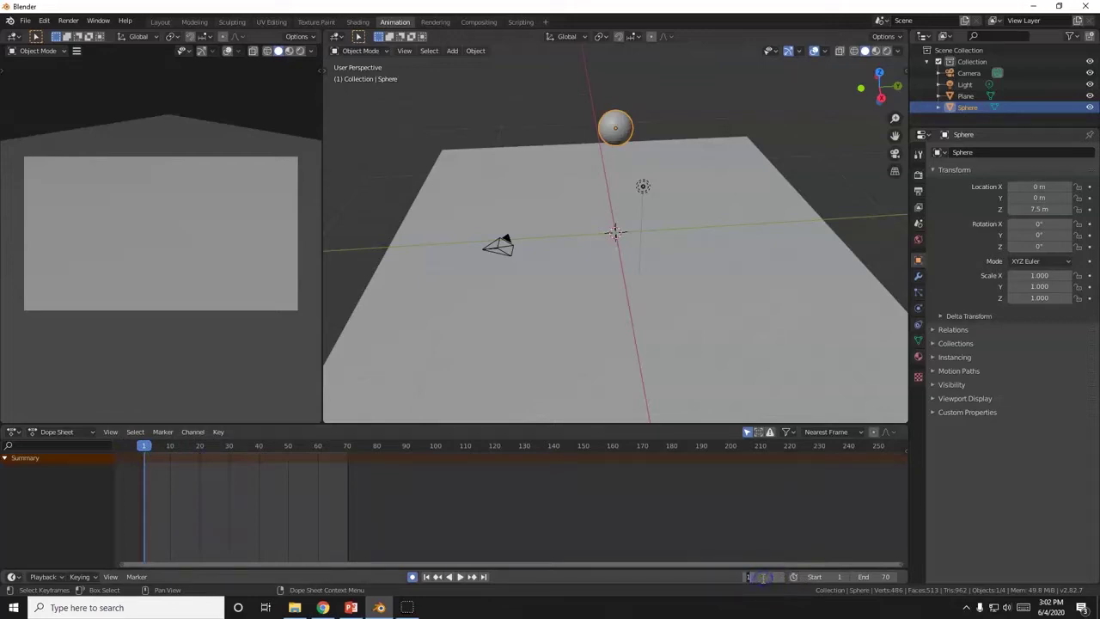
pyautogui.press('Return')
pyautogui.moveTo(767, 577); pyautogui.dragTo(780, 577)
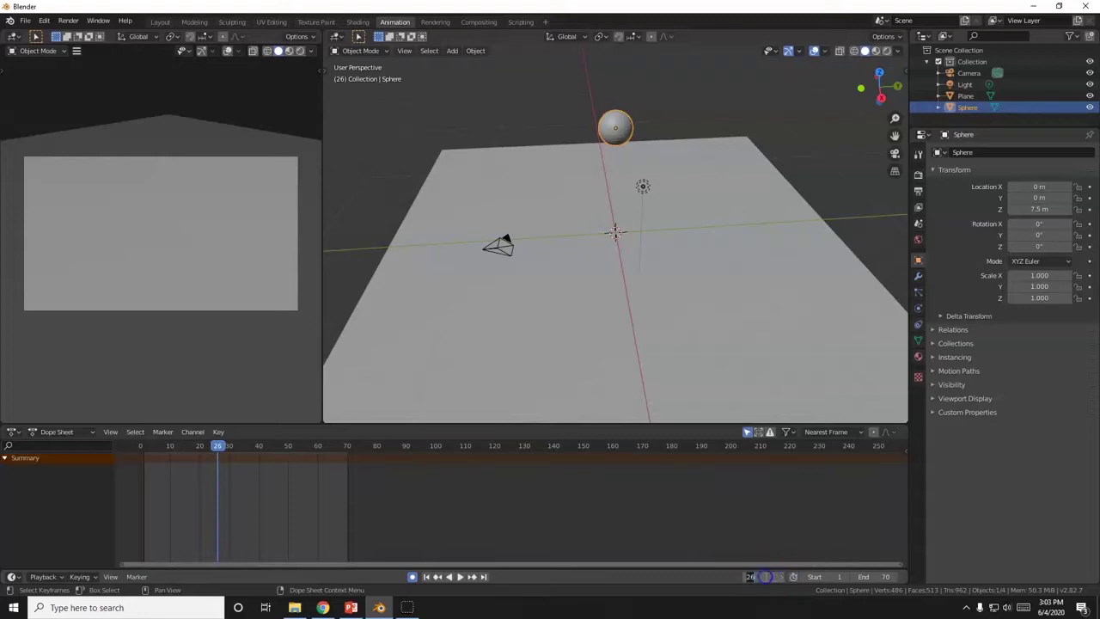
pyautogui.hotkey('shift', 'Left')
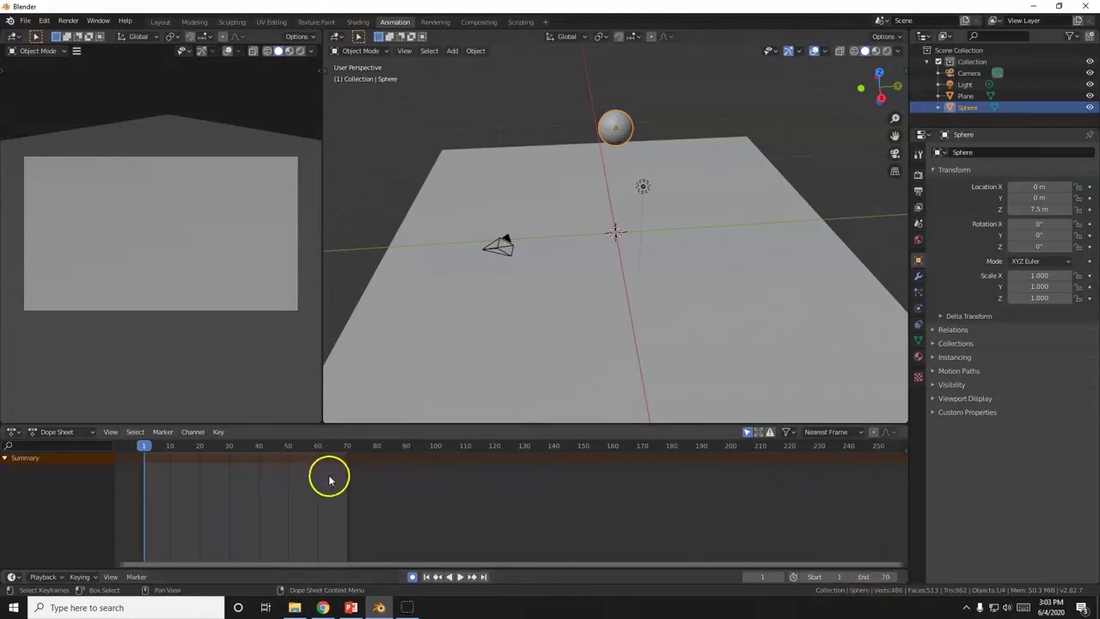
# Step: Open the first Keyframing slide in PowerPoint to read its instructions, and return to Blender
pyautogui.hotkey('alt', 'Tab')
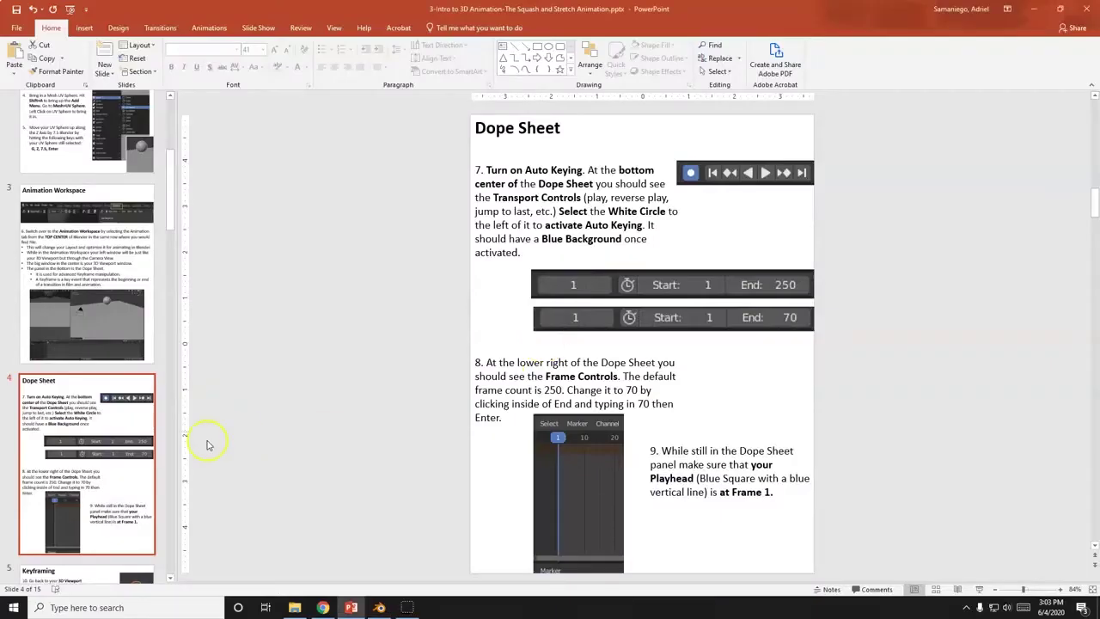
pyautogui.scroll(-3, 98, 466)
pyautogui.click(103, 471)
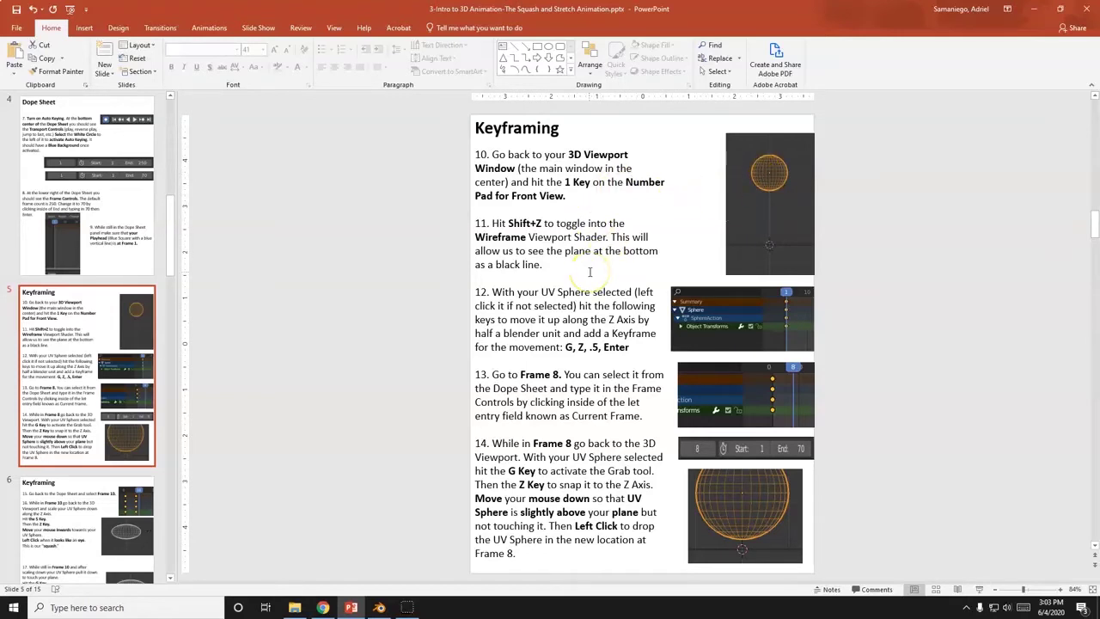
pyautogui.hotkey('alt', 'Tab')
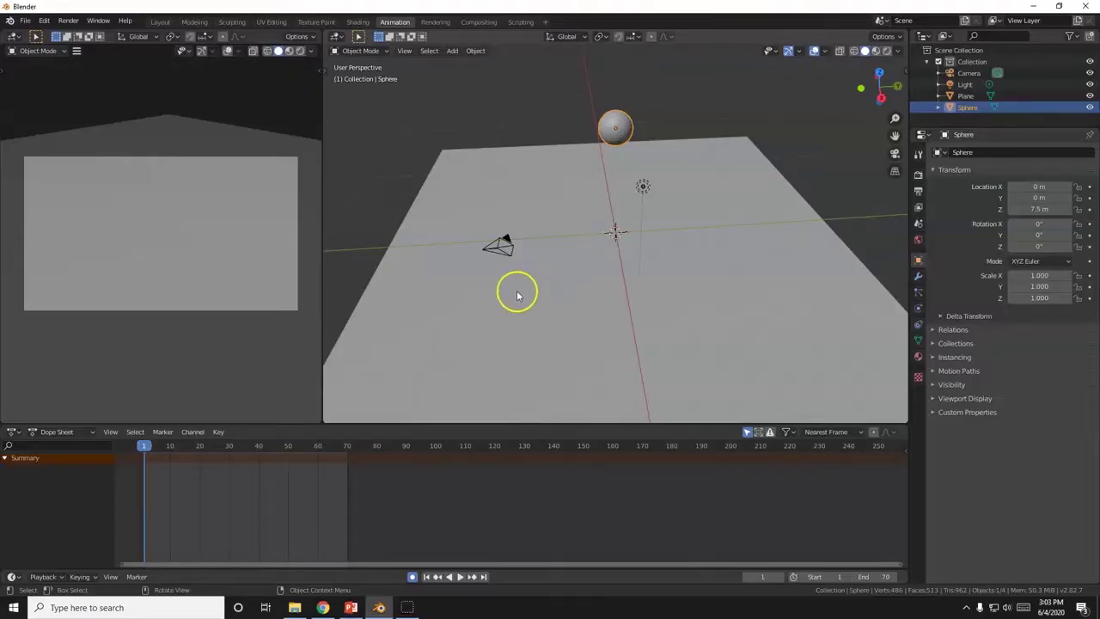
# Step: Switch the main viewport to front orthographic view with wireframe shading, framing the sphere and the plane's edge
pyautogui.press('KP_1')
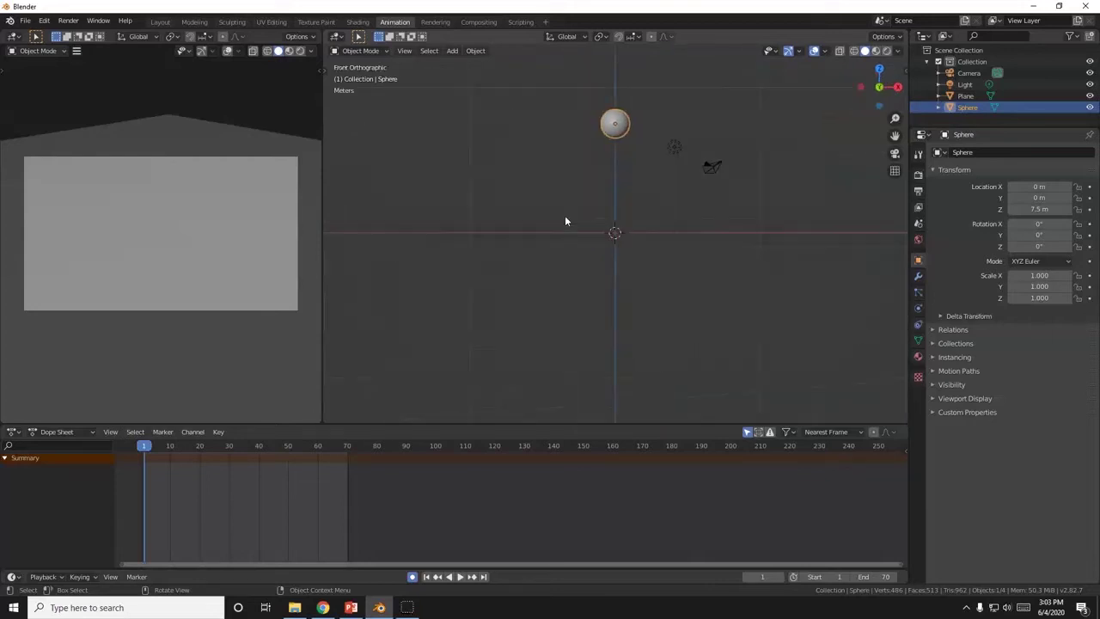
pyautogui.scroll(2, 565, 221)
pyautogui.keyDown('shift'); pyautogui.moveTo(590, 201); pyautogui.dragTo(551, 349, button='middle'); pyautogui.keyUp('shift')
pyautogui.scroll(1, 551, 349)
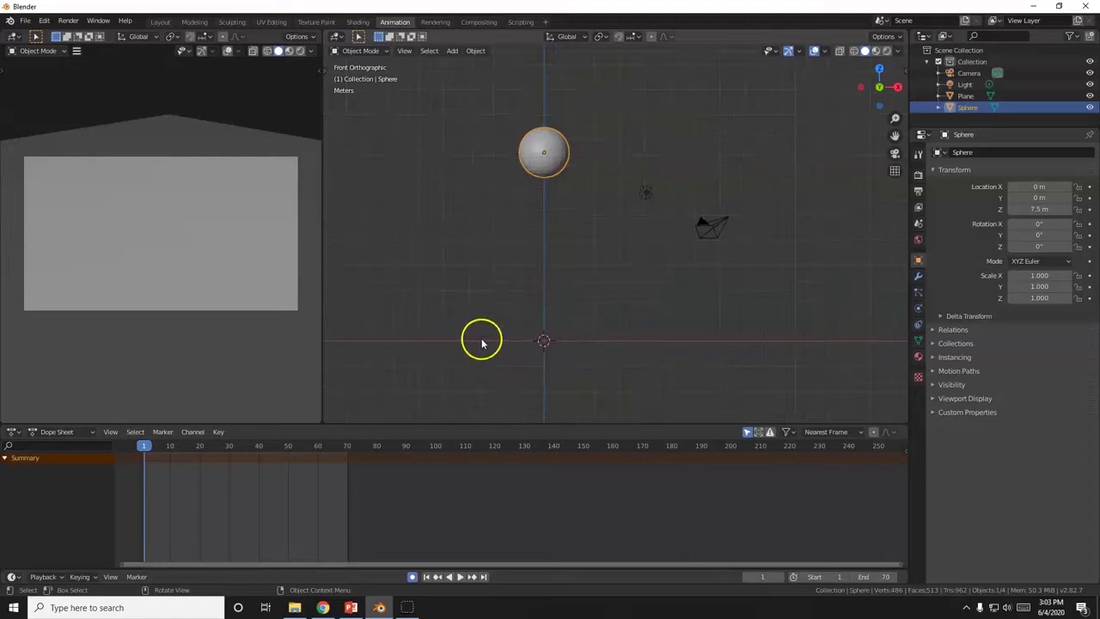
pyautogui.moveTo(523, 351); pyautogui.dragTo(542, 330, button='middle')
pyautogui.press('KP_1')
pyautogui.click(853, 52)
pyautogui.scroll(-3, 516, 344)
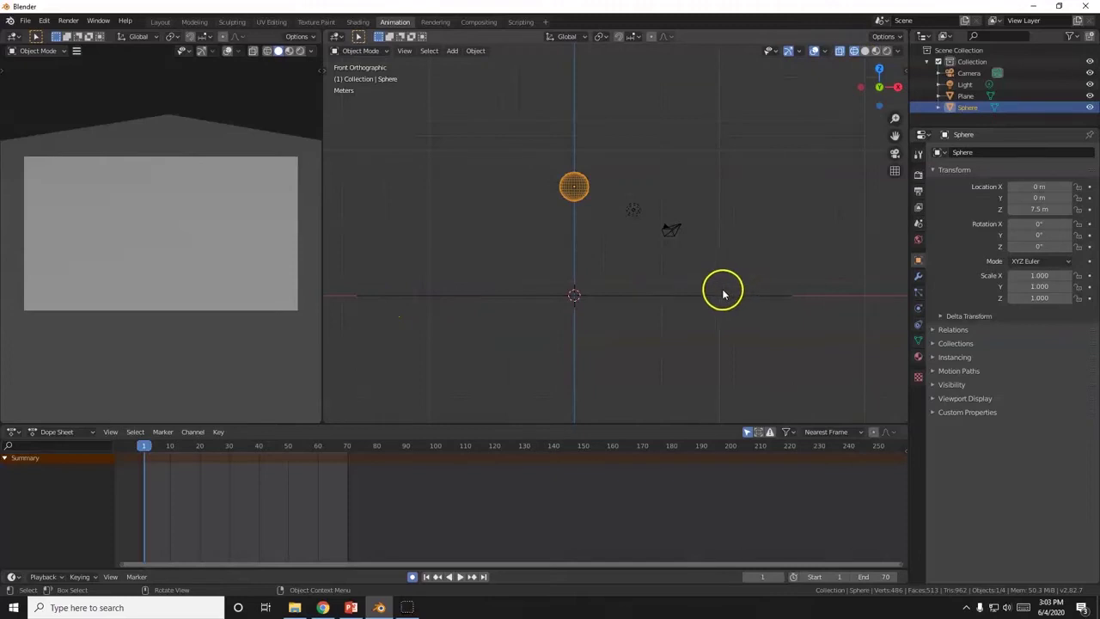
# Step: Select all objects to highlight the plane in the front view, and reselect only the sphere
pyautogui.press('a')
pyautogui.scroll(-1, 662, 329)
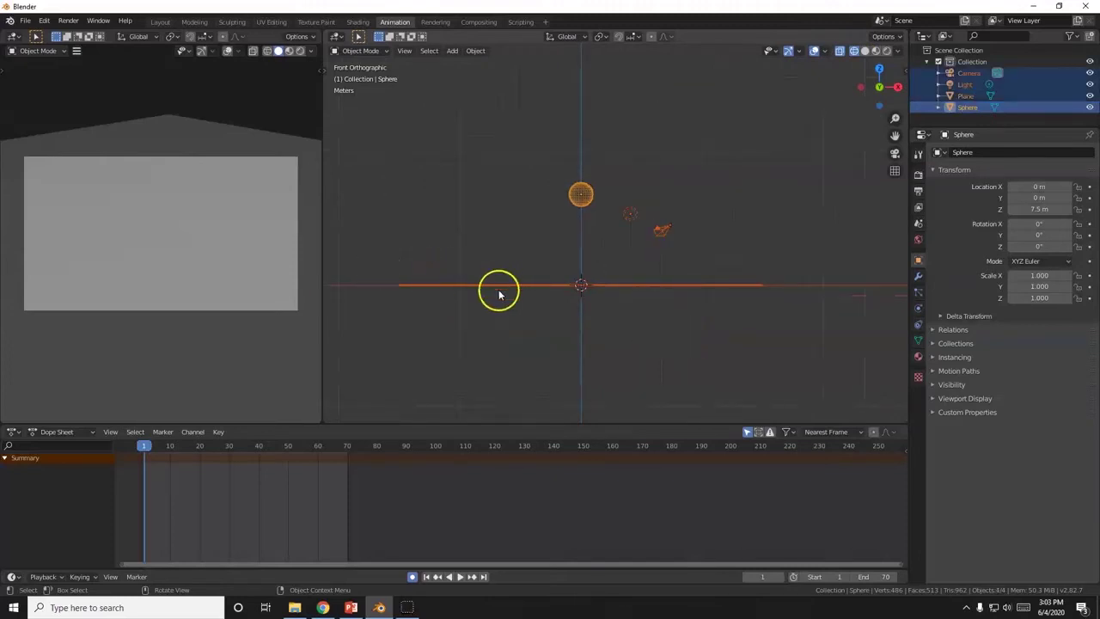
pyautogui.moveTo(545, 317)
pyautogui.mouseDown(button='middle')
pyautogui.moveTo(567, 312)
pyautogui.moveTo(555, 327)
pyautogui.mouseUp(button='middle')
pyautogui.press('KP_1')
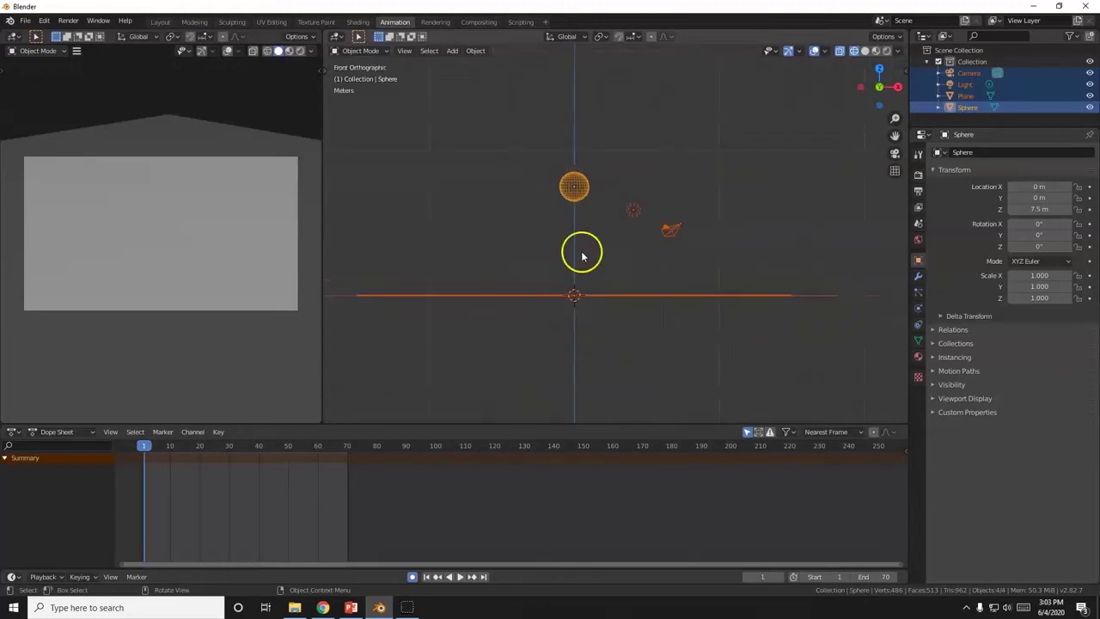
pyautogui.click(570, 191)
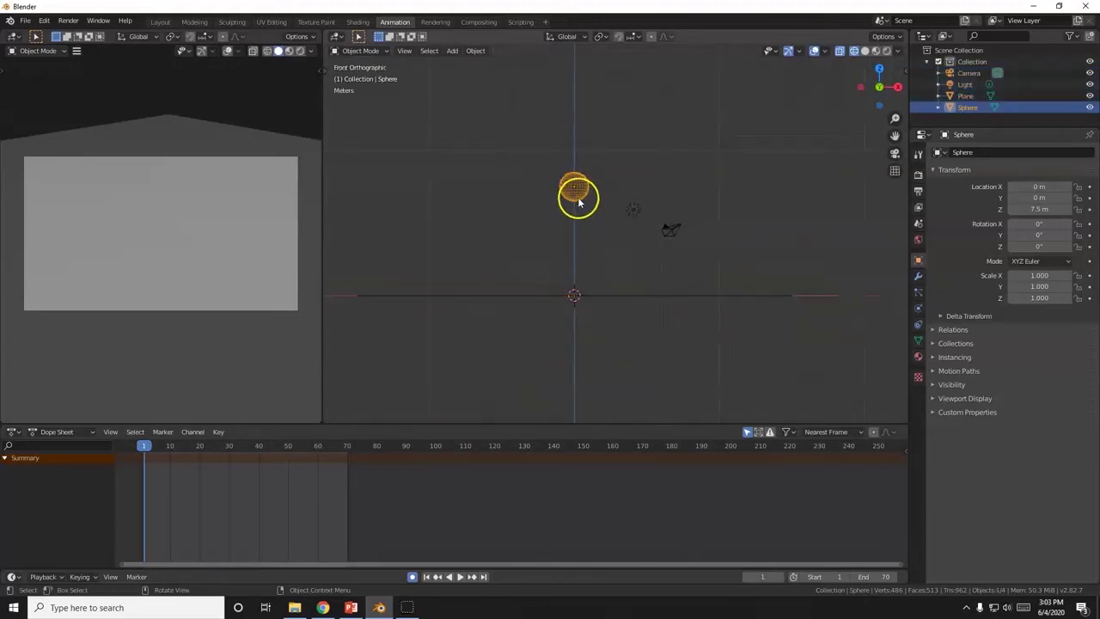
# Step: Consult the Keyframing slide in PowerPoint and try selecting the light and the sphere in Blender
pyautogui.hotkey('alt', 'Tab')
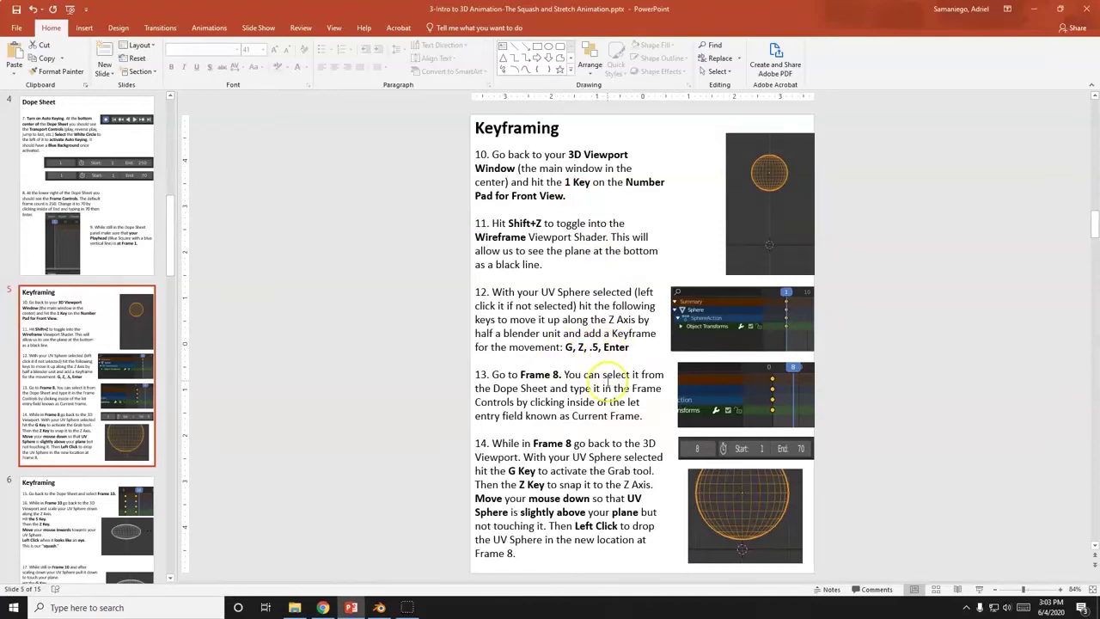
pyautogui.hotkey('alt', 'Tab')
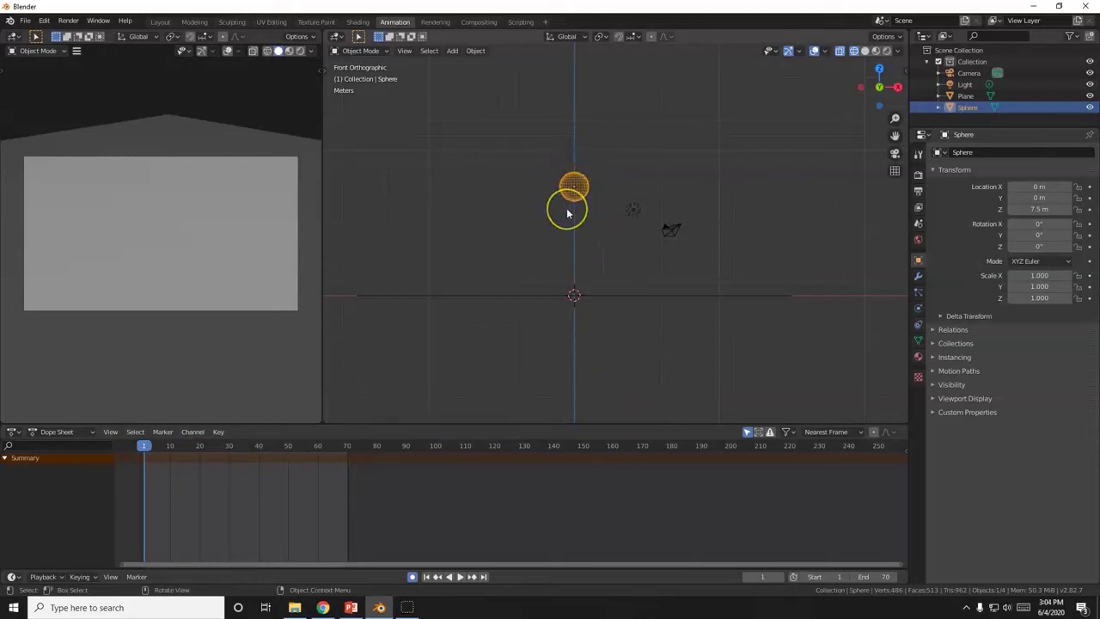
pyautogui.click(632, 213)
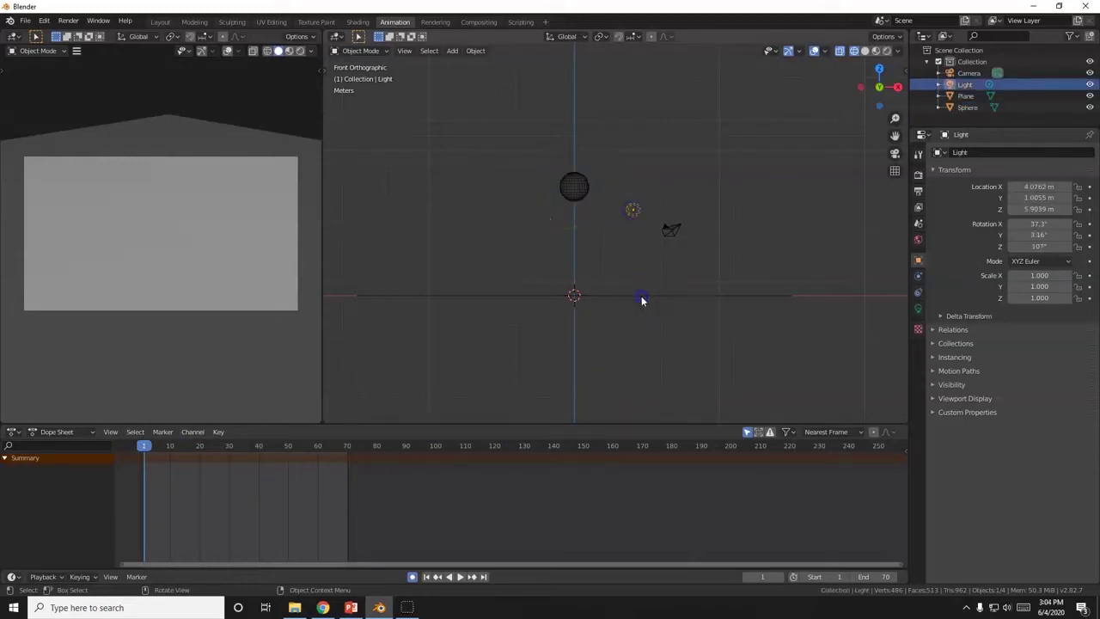
pyautogui.click(577, 190)
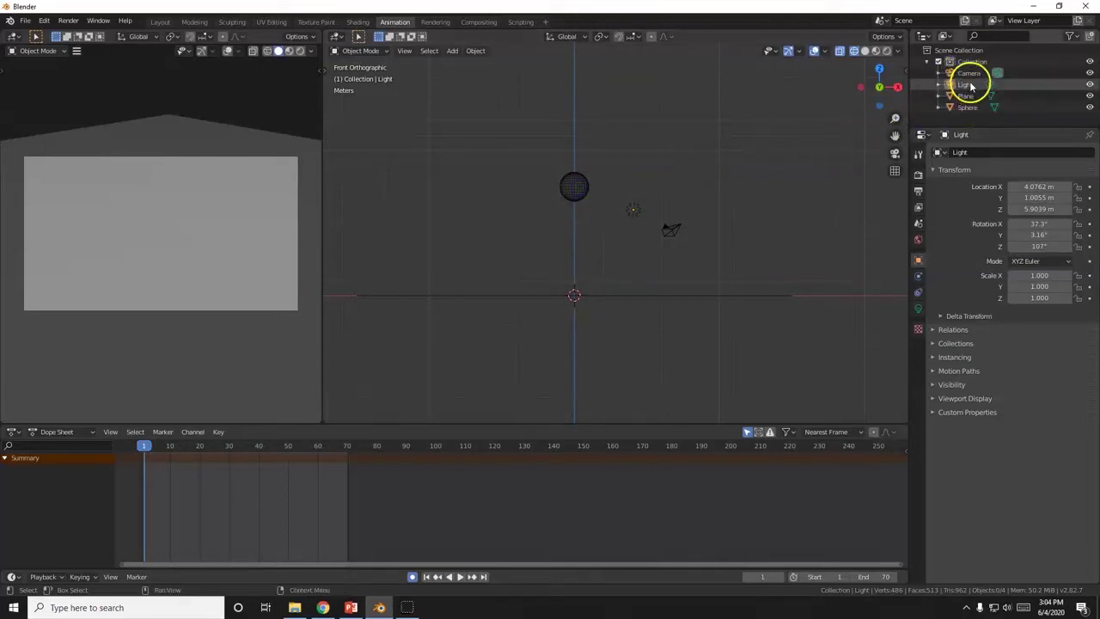
pyautogui.click(968, 109)
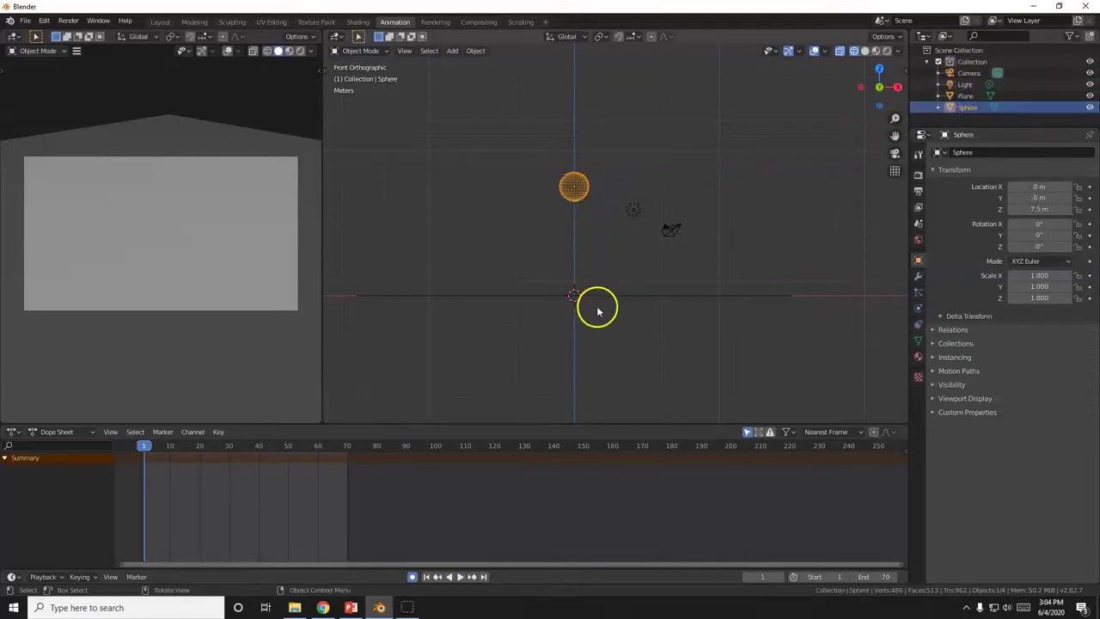
pyautogui.click(607, 301)
pyautogui.click(637, 212)
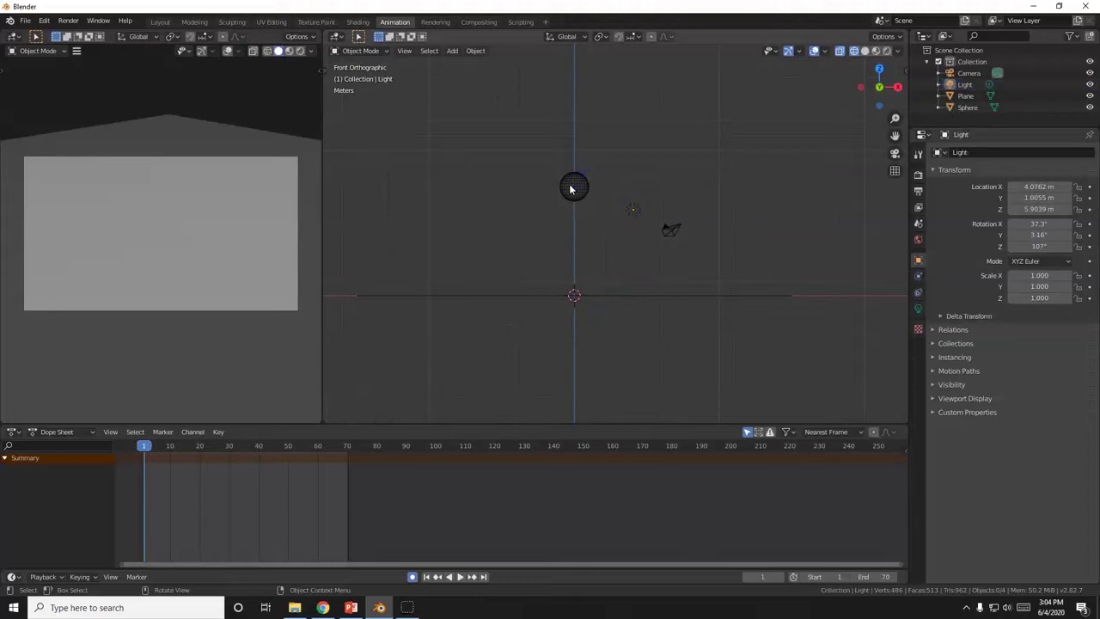
# Step: Select the sphere and move it up 0.5 m along the Z axis to keyframe it at frame 1
pyautogui.click(968, 107)
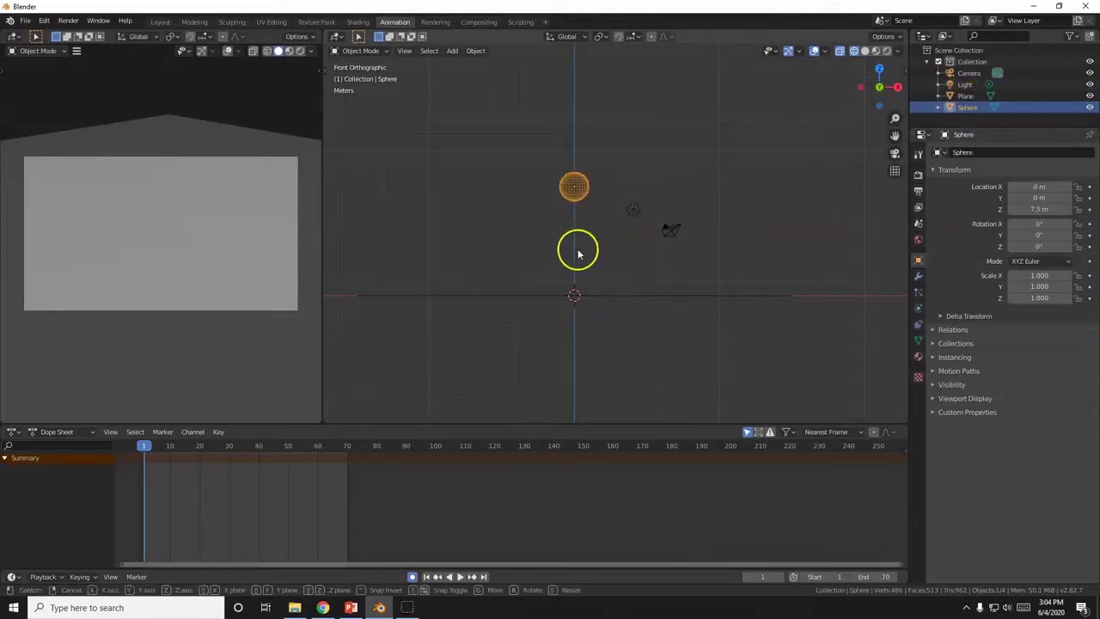
pyautogui.press('g')
pyautogui.write('z.5')
pyautogui.press('Return')
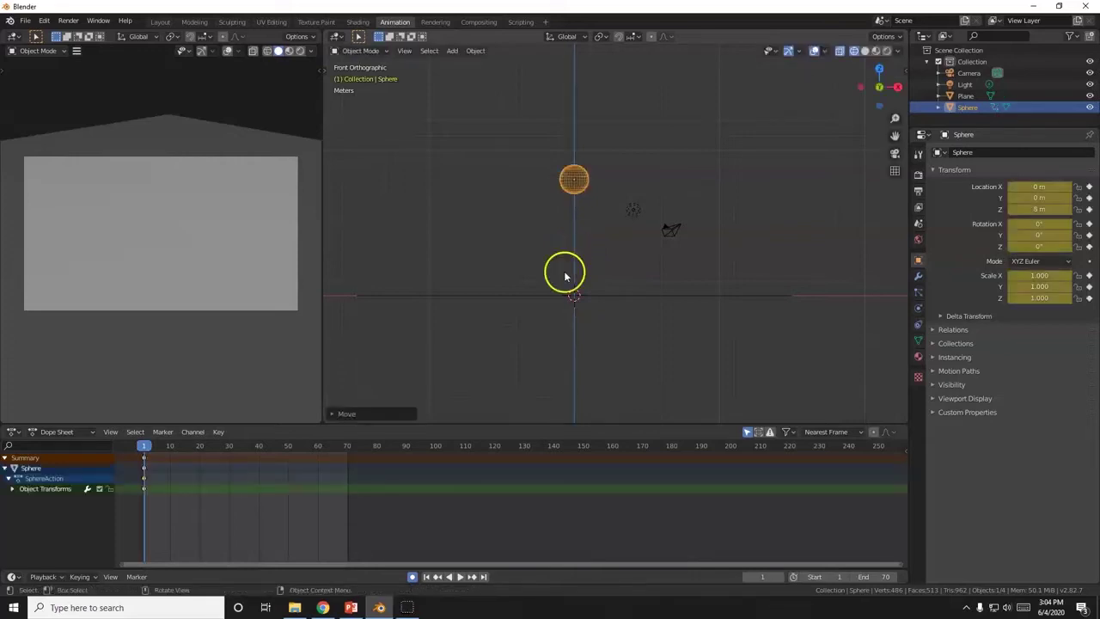
# Step: Expand the sphere's Object Transforms in the Dope Sheet, review the keyed location, rotation and scale channels, and collapse them
pyautogui.click(12, 489)
pyautogui.scroll(-2, 19, 486)
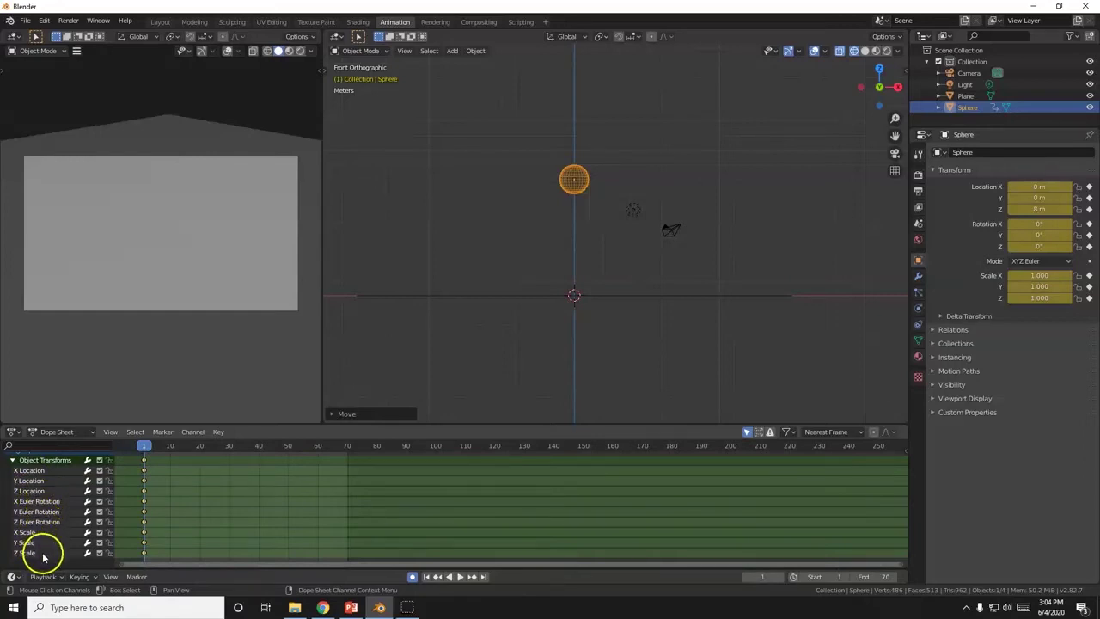
pyautogui.scroll(2, 17, 521)
pyautogui.scroll(-2, 17, 516)
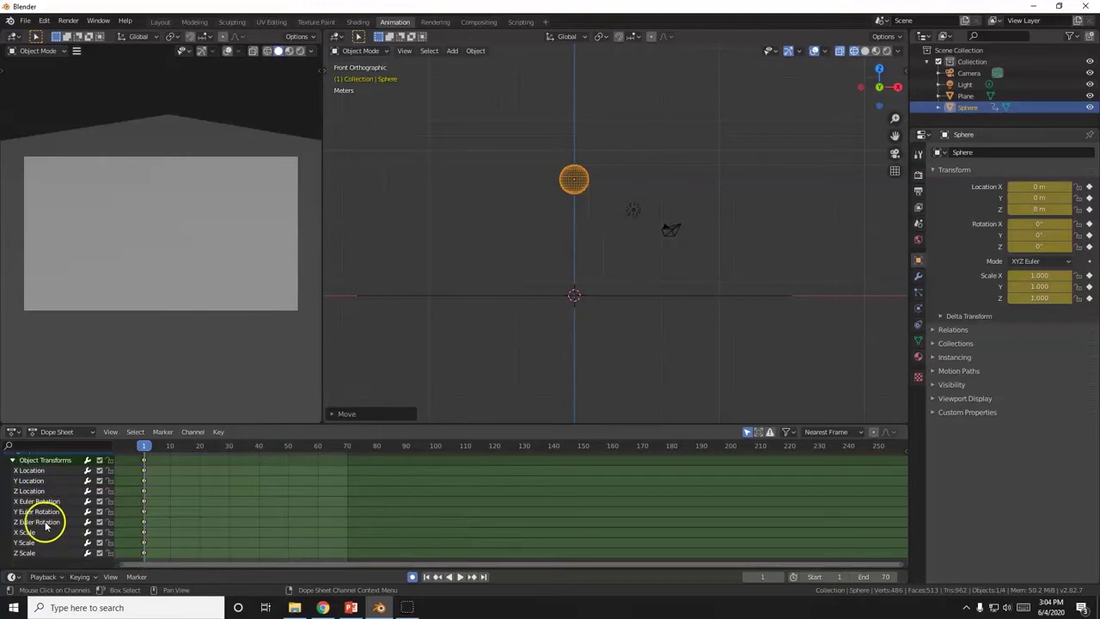
pyautogui.scroll(2, 51, 523)
pyautogui.click(14, 484)
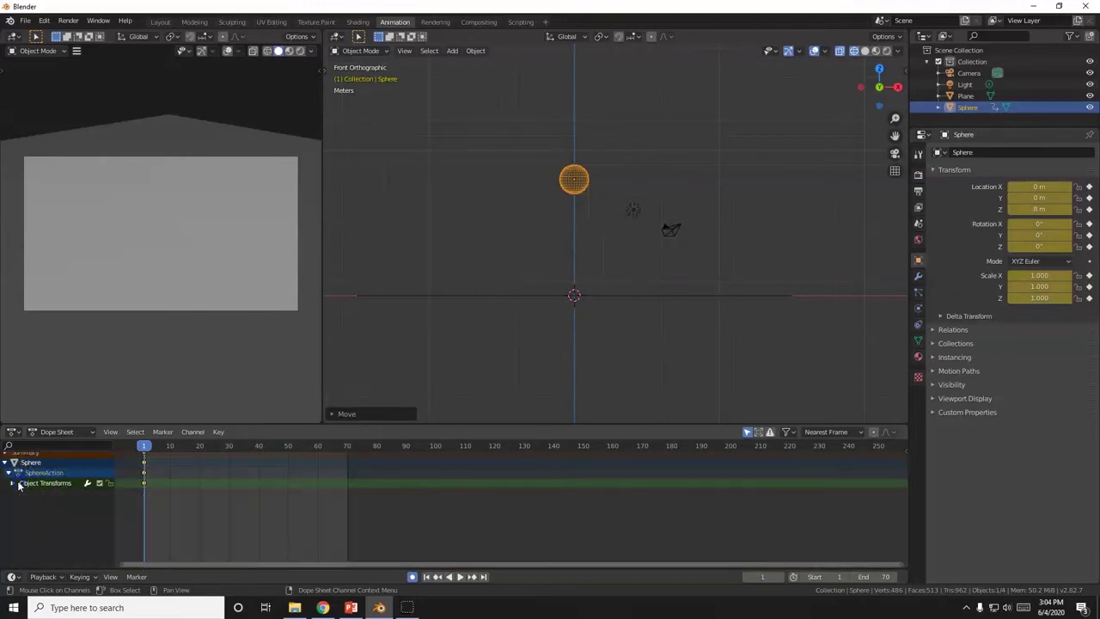
# Step: Consult the Keyframing slide, go to frame 8 in Blender, and lower the sphere along Z to about 1.16 m
pyautogui.hotkey('alt', 'Tab')
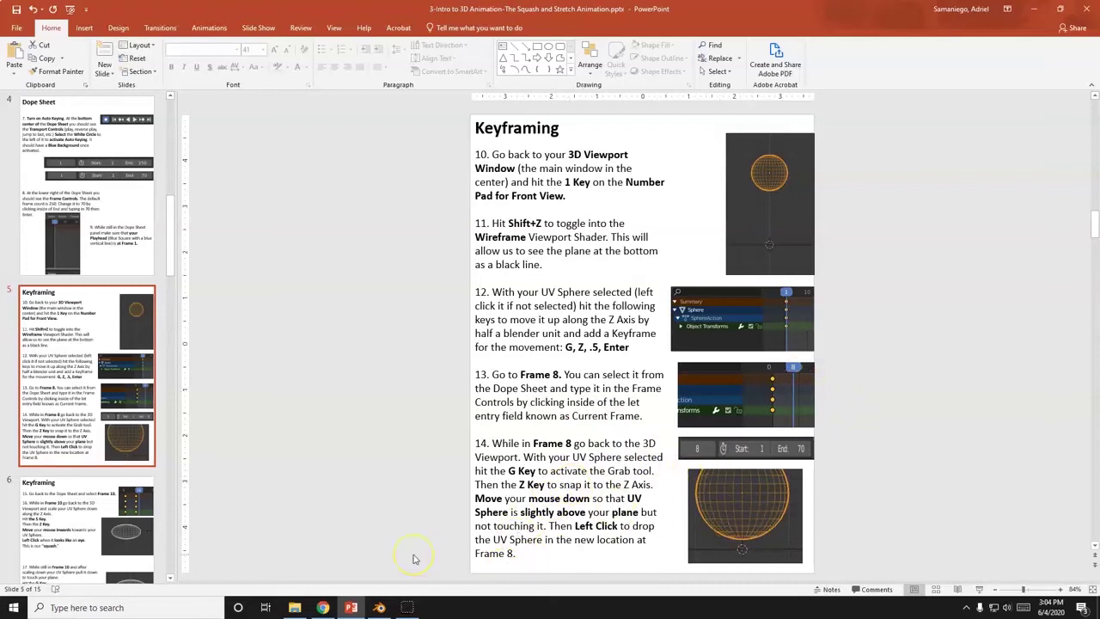
pyautogui.hotkey('alt', 'Tab')
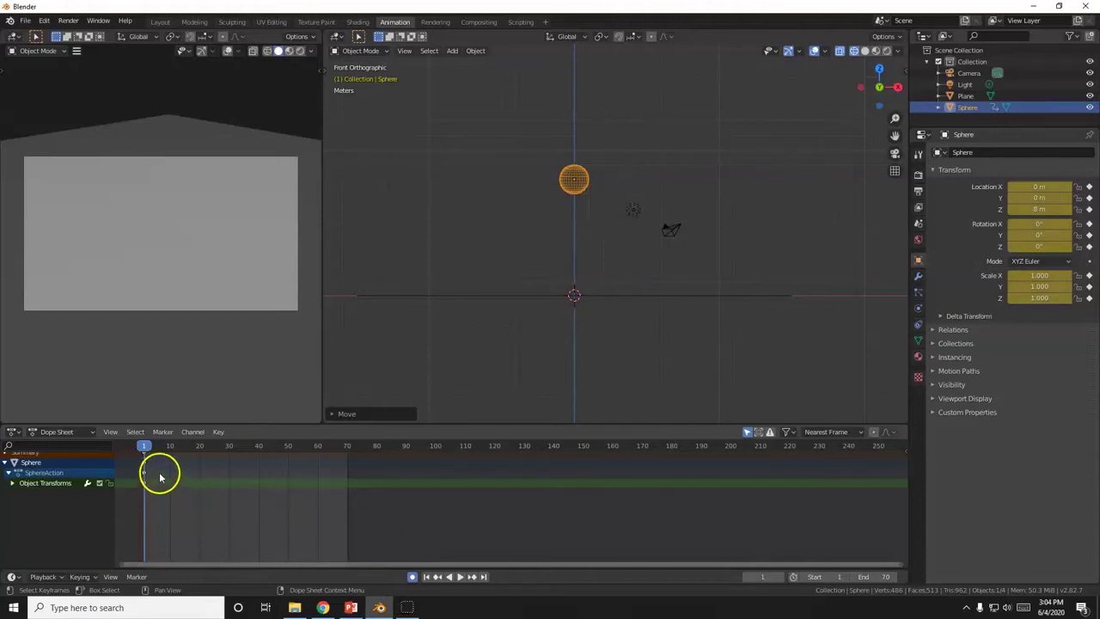
pyautogui.click(166, 447)
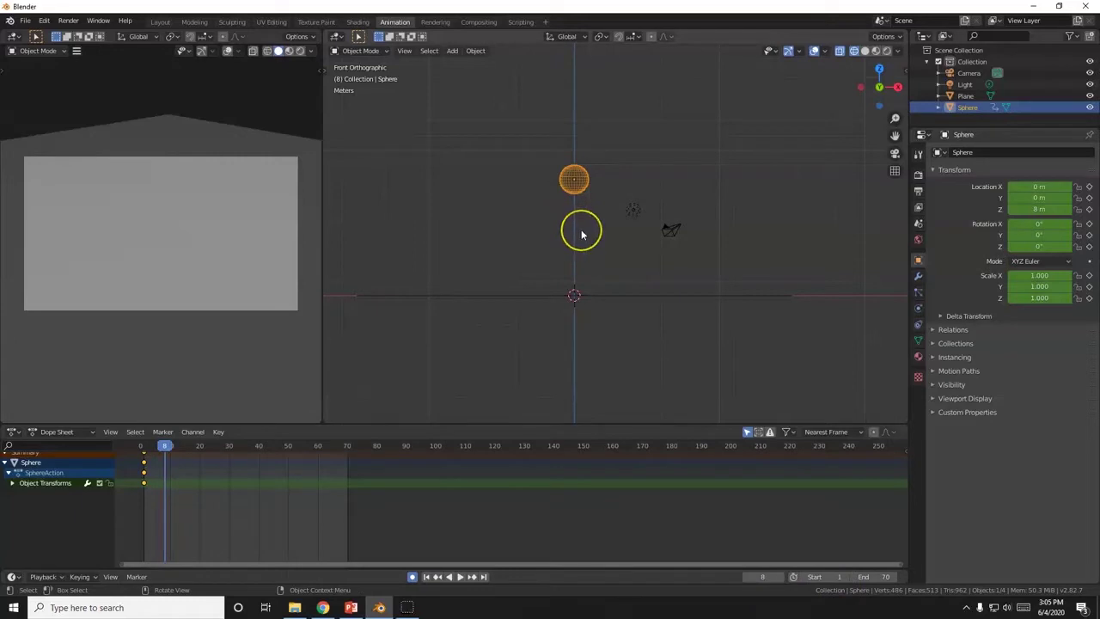
pyautogui.scroll(2, 581, 234)
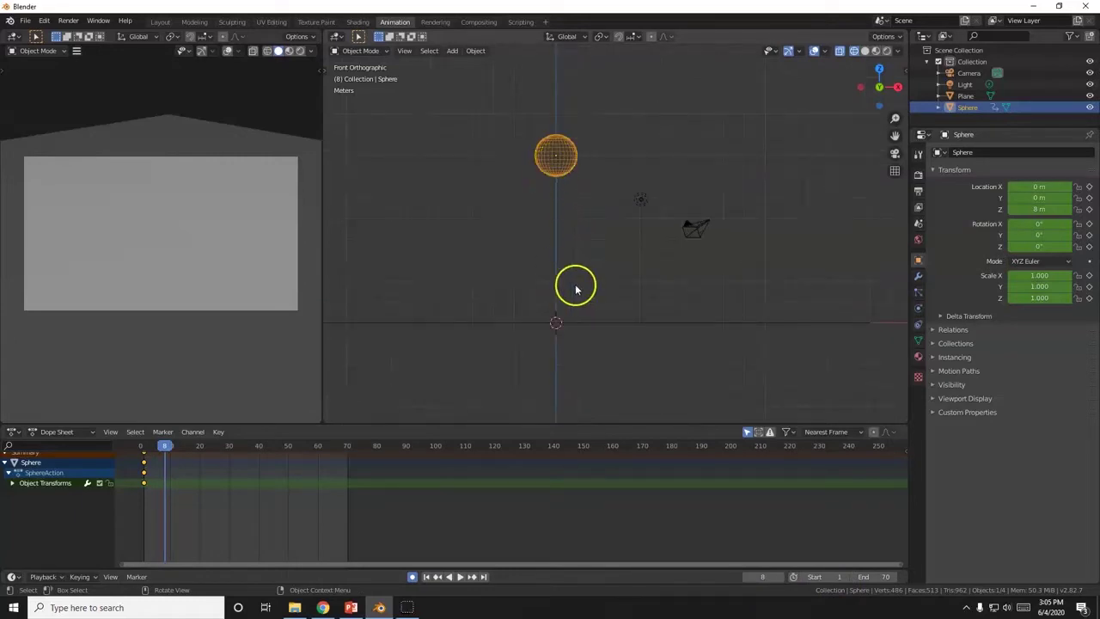
pyautogui.press('g')
pyautogui.moveTo(582, 258); pyautogui.dragTo(590, 401)
pyautogui.press('z')
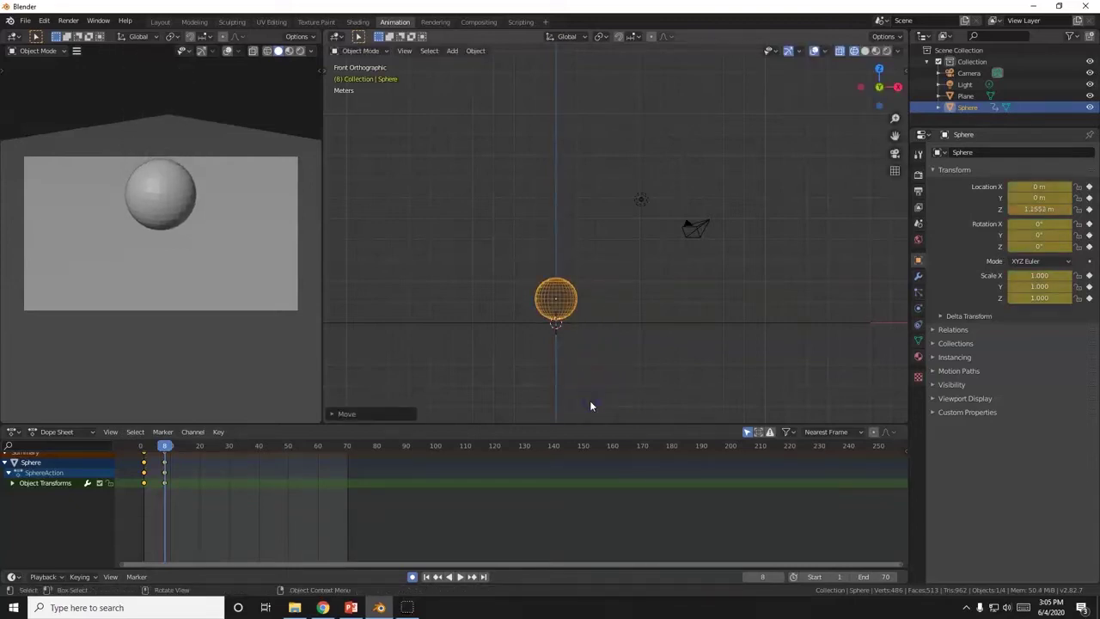
# Step: Lower the sphere along the Z axis at frame 8 to about 1.03 m, just above the plane
pyautogui.press('KP_Decimal')
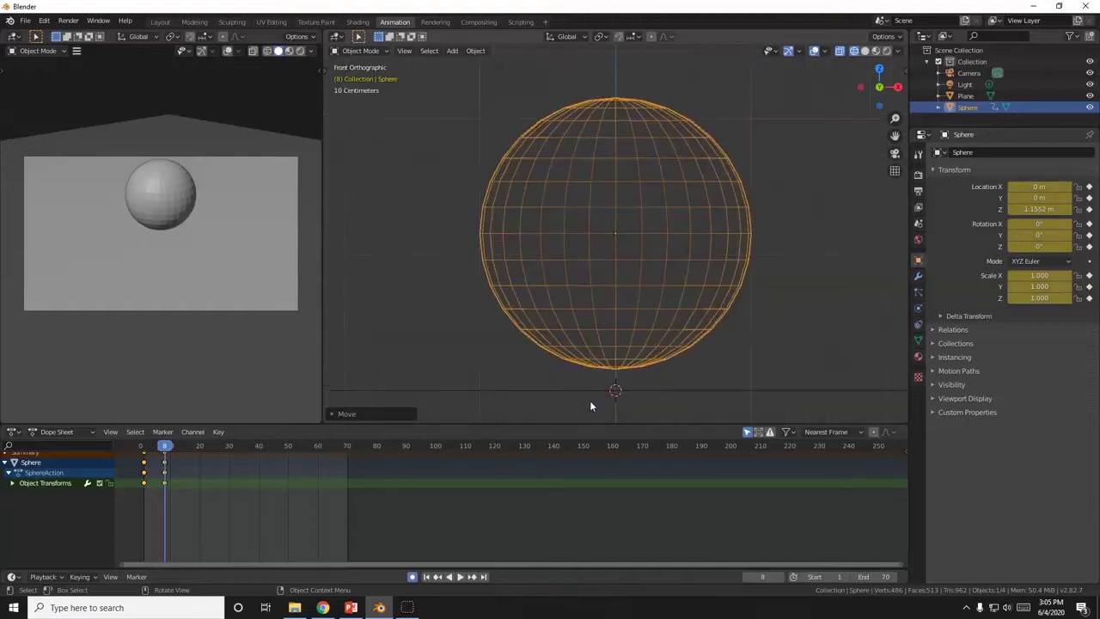
pyautogui.press('g')
pyautogui.press('z')
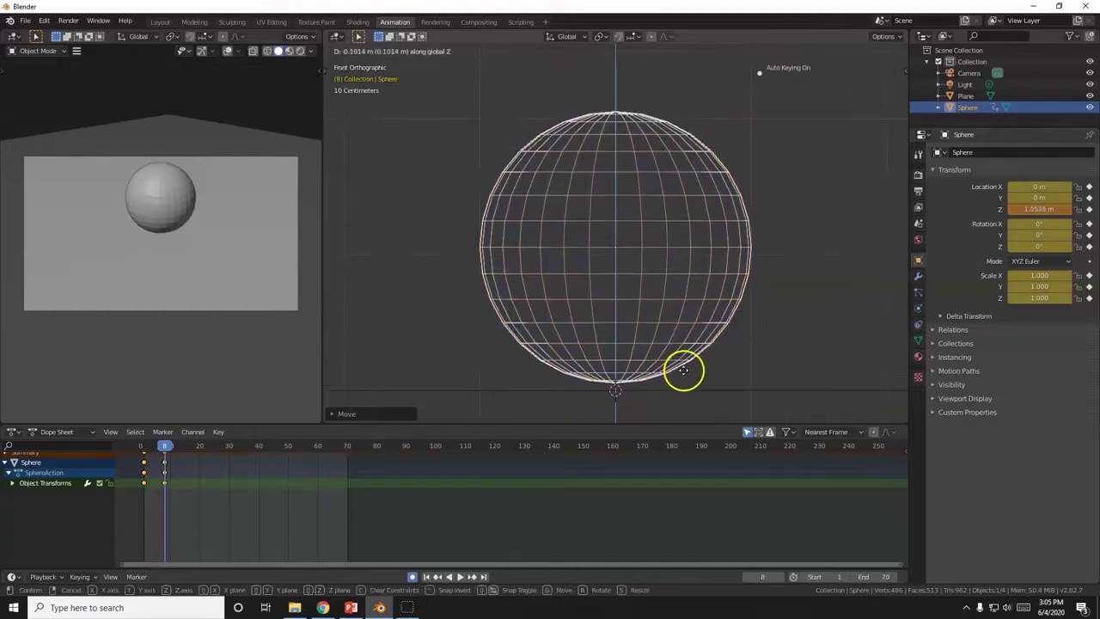
pyautogui.moveTo(684, 373); pyautogui.dragTo(685, 376)
pyautogui.scroll(1, 684, 373)
pyautogui.keyDown('shift'); pyautogui.moveTo(683, 373); pyautogui.dragTo(639, 293, button='middle'); pyautogui.keyUp('shift')
pyautogui.scroll(1, 639, 293)
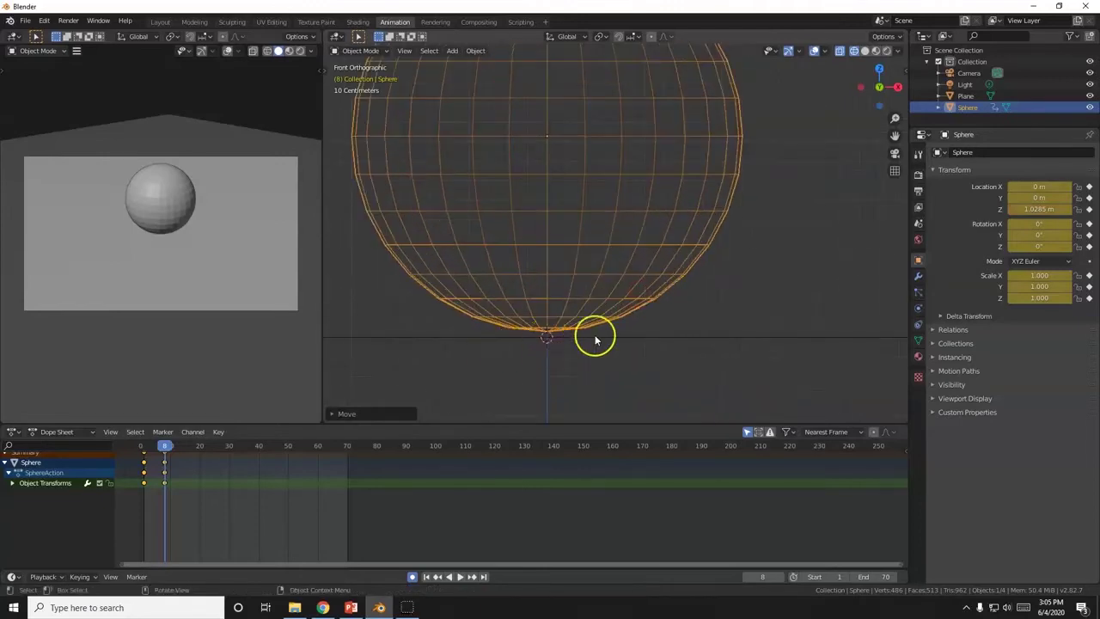
pyautogui.scroll(-2, 595, 334)
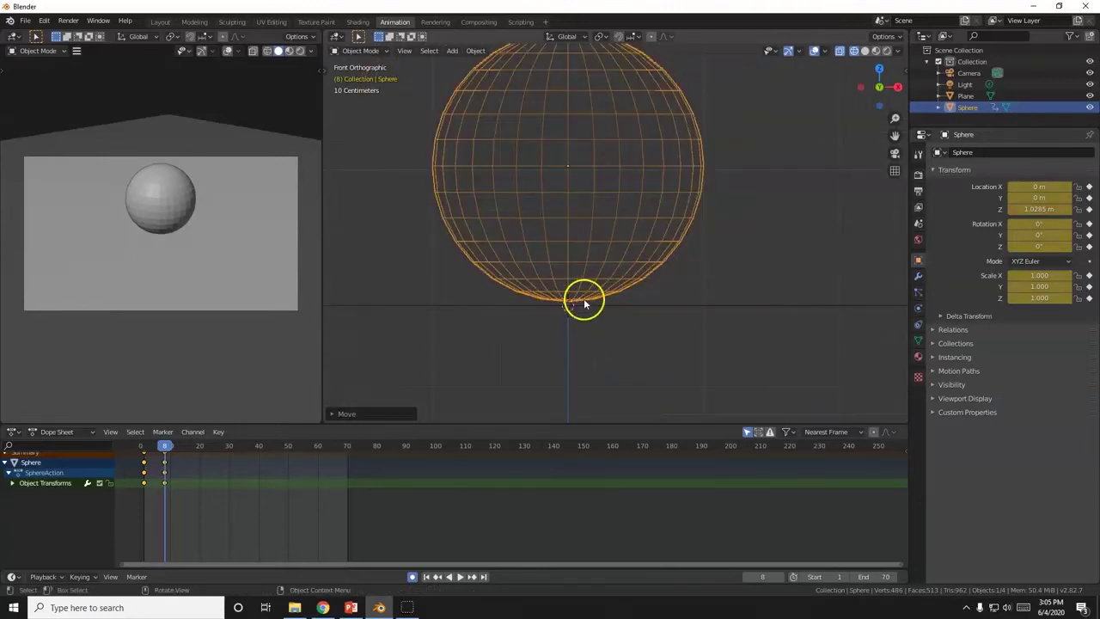
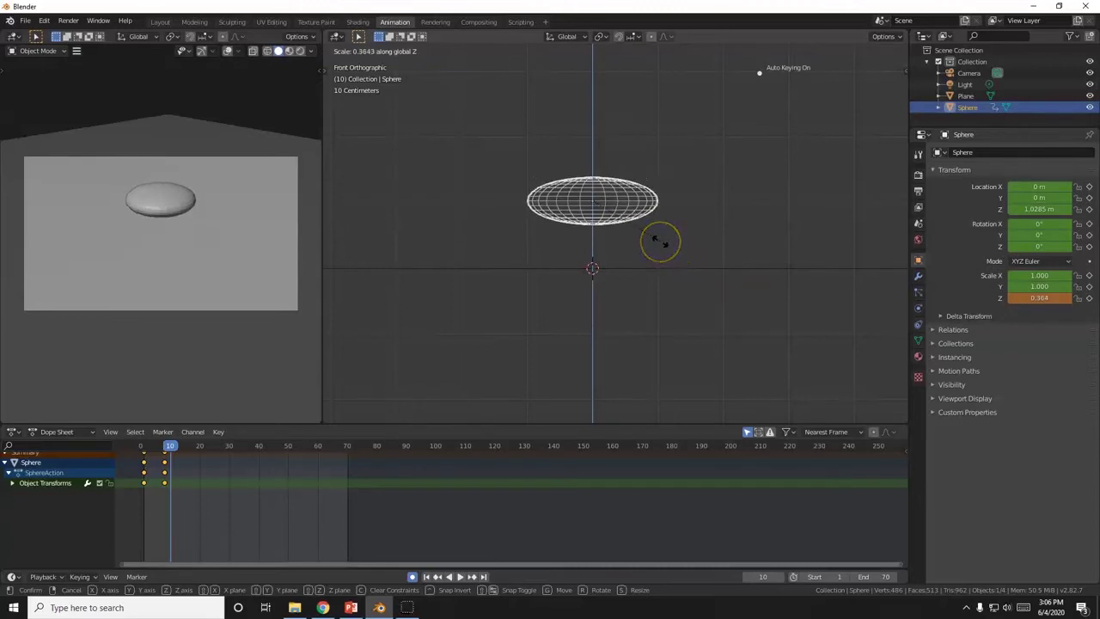
# Step: Squash the sphere at frame 10 into an eye shape by scaling it along Z to about 0.55
pyautogui.click(660, 243)
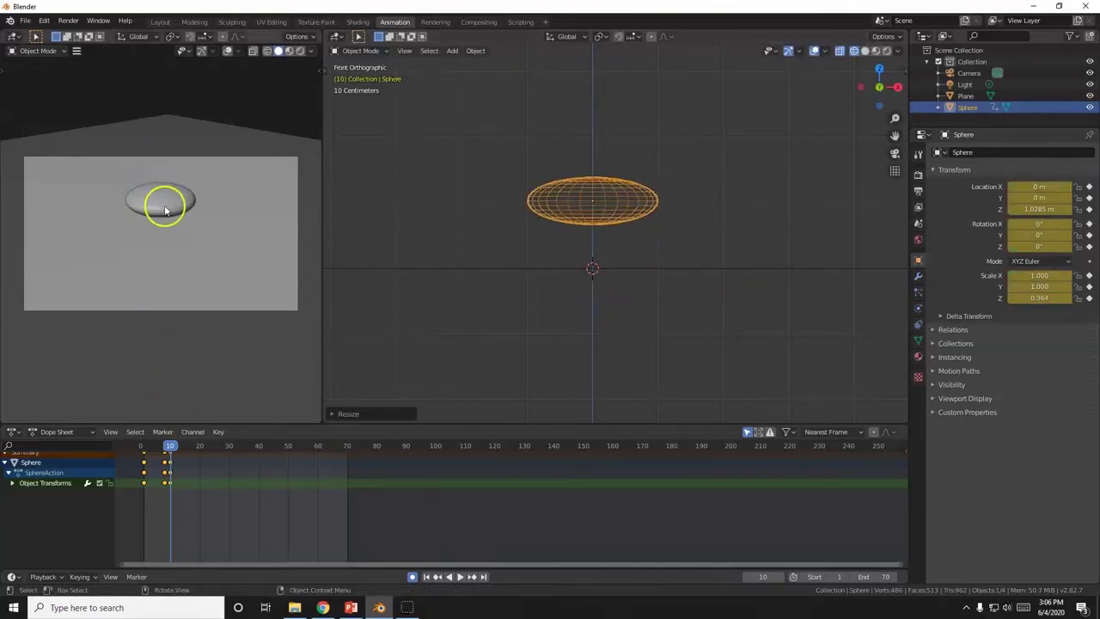
pyautogui.press('s')
pyautogui.press('z')
pyautogui.click(692, 352)
# Step: Consult the Keyframing slide in PowerPoint, return to Blender, and lower the squashed sphere along Z to about 0.56 m at frame 10
pyautogui.hotkey('alt', 'Tab')
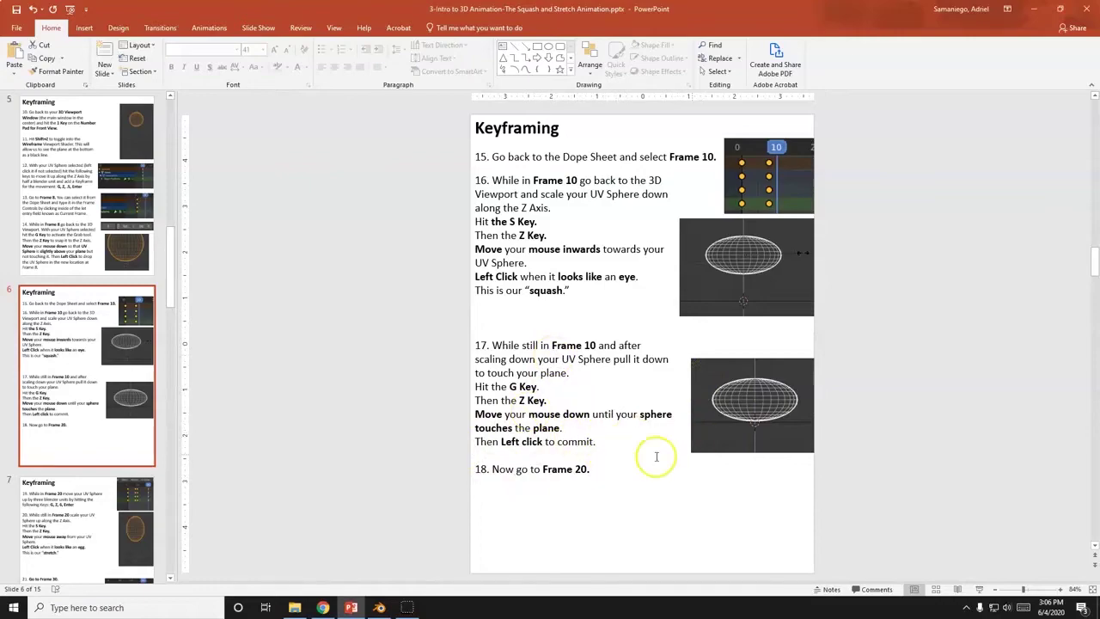
pyautogui.hotkey('alt', 'Tab')
pyautogui.scroll(2, 656, 324)
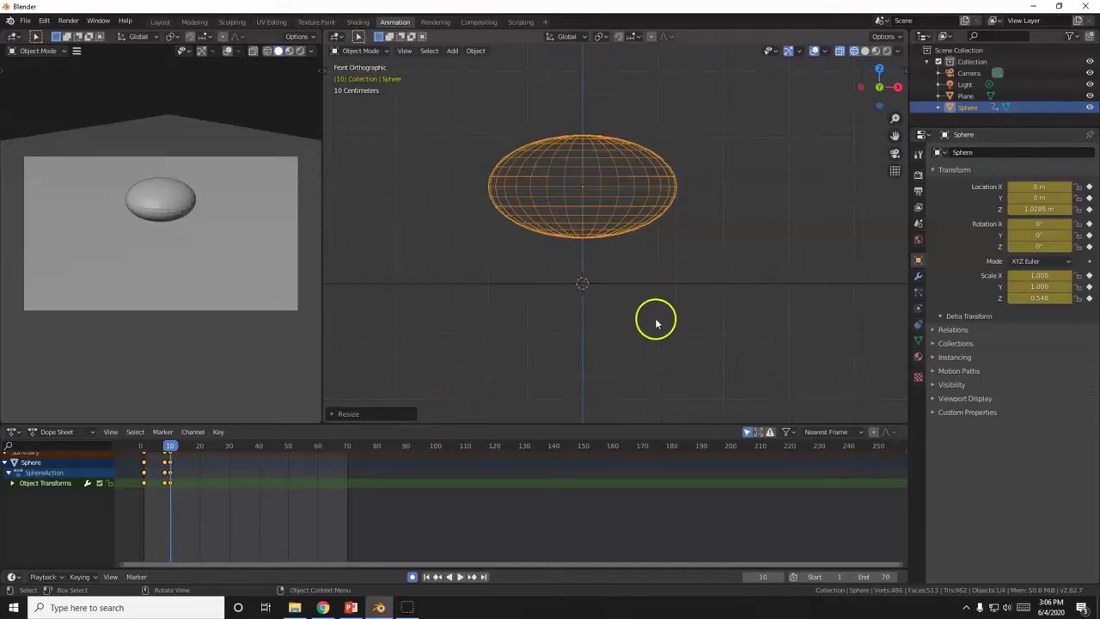
pyautogui.press('g')
pyautogui.press('z')
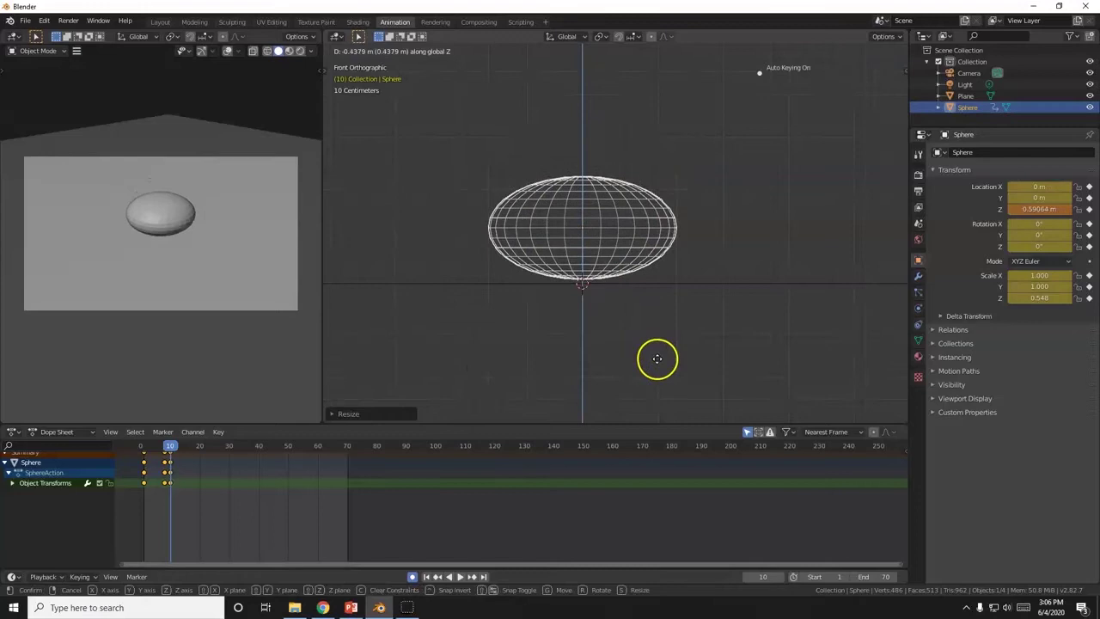
pyautogui.click(658, 361)
pyautogui.scroll(4, 657, 348)
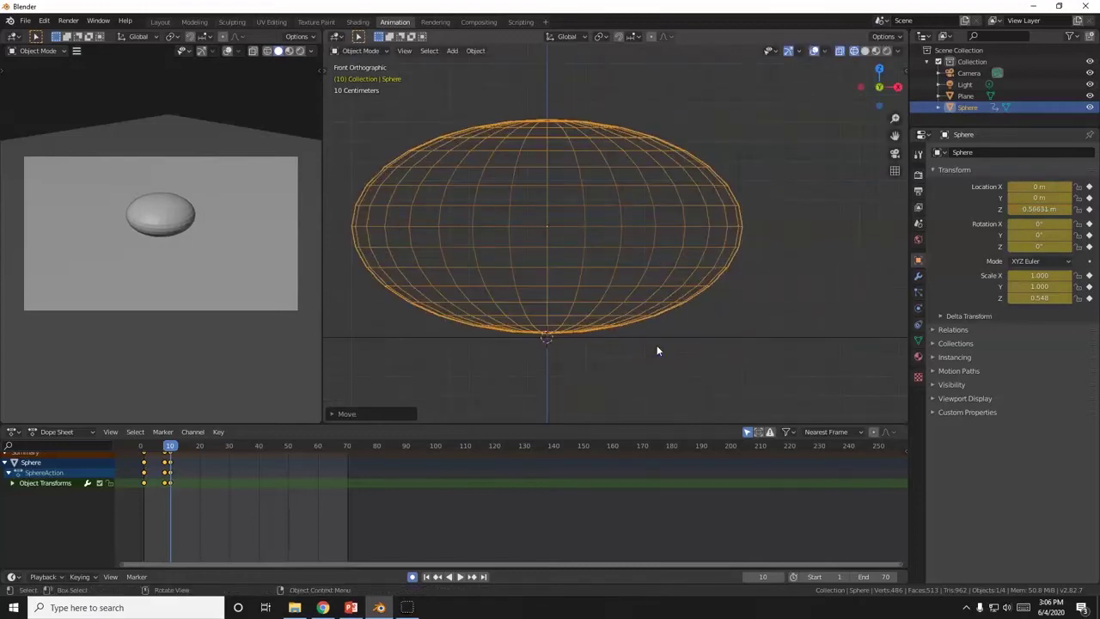
pyautogui.press('g')
pyautogui.press('z')
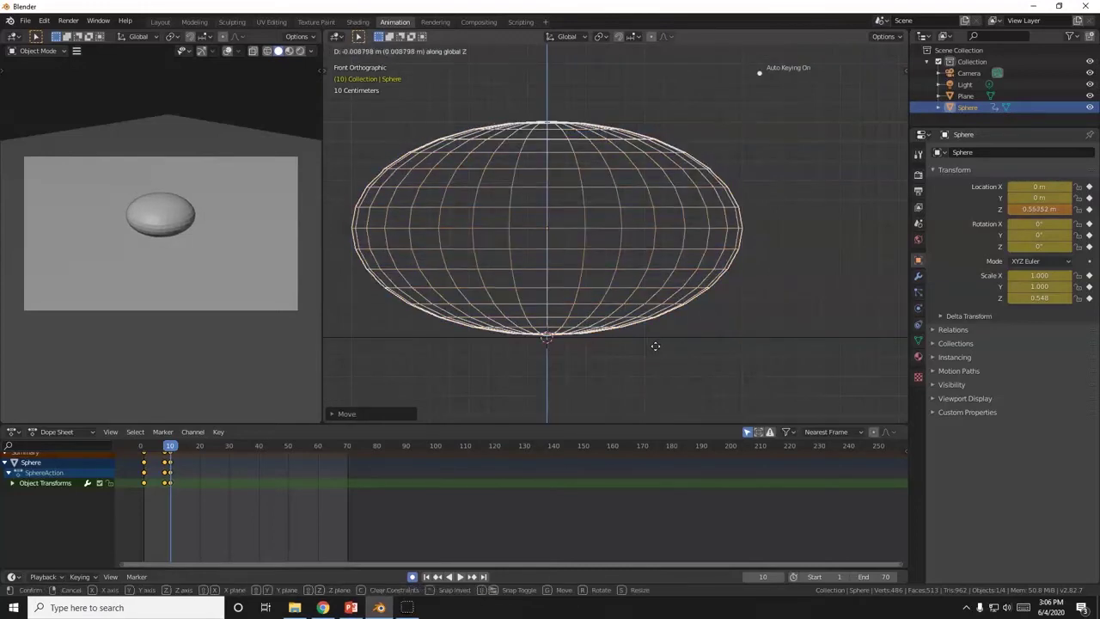
pyautogui.click(642, 353)
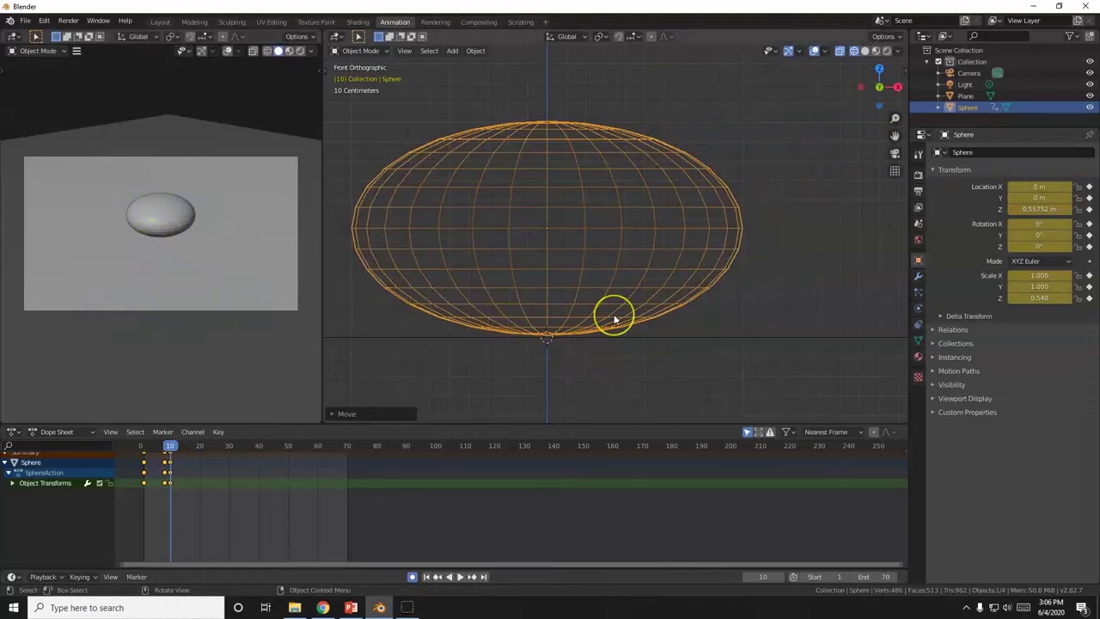
# Step: Scrub and play back the sphere's drop and squash over the first 10 frames, and return to frame 10
pyautogui.scroll(-3, 614, 319)
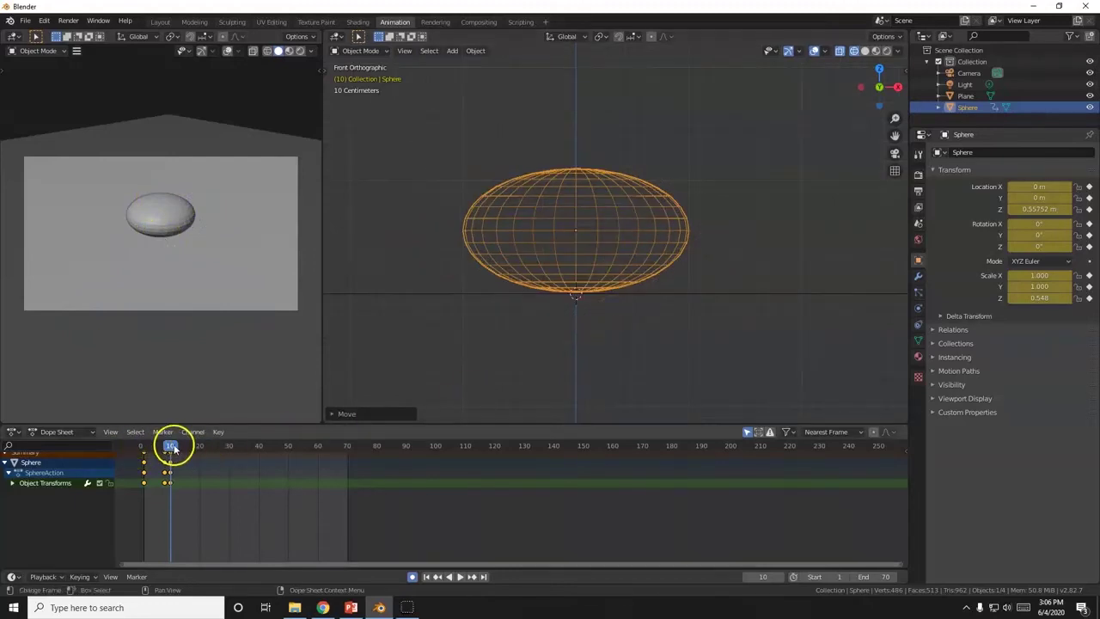
pyautogui.moveTo(172, 447); pyautogui.dragTo(148, 446)
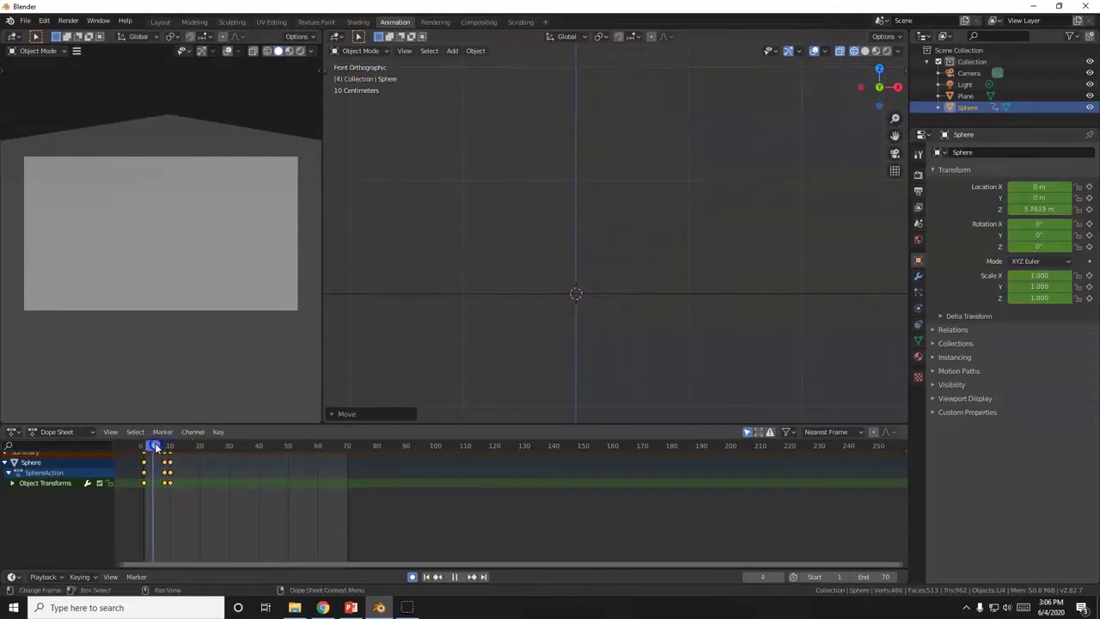
pyautogui.scroll(-5, 491, 344)
pyautogui.press('space')
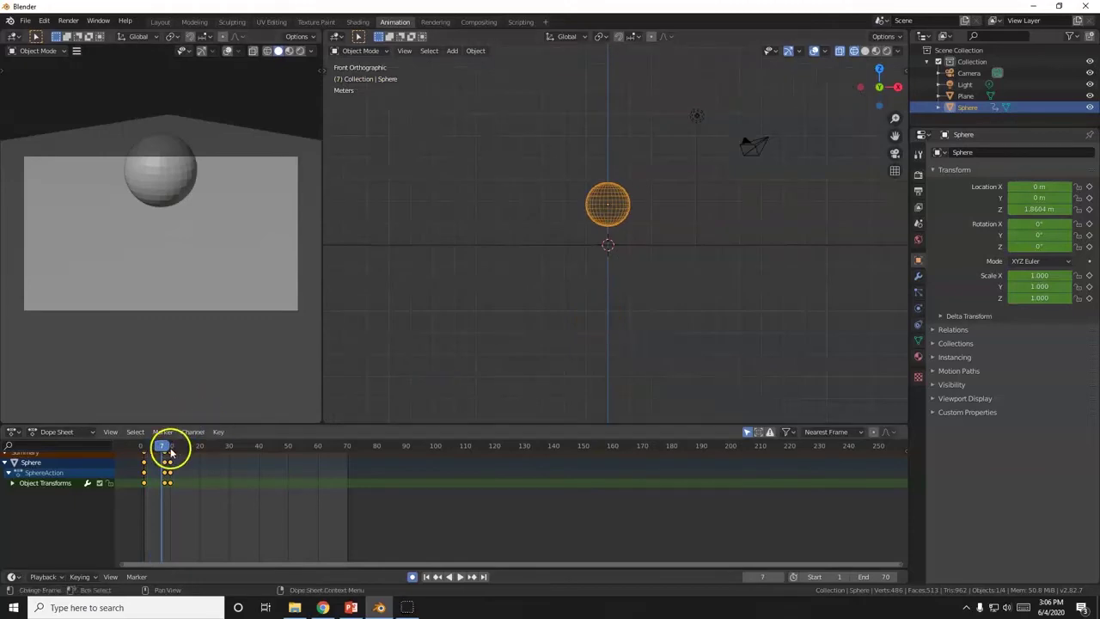
pyautogui.press('space')
pyautogui.moveTo(172, 449)
pyautogui.mouseDown()
pyautogui.moveTo(147, 447)
pyautogui.moveTo(184, 461)
pyautogui.moveTo(147, 456)
pyautogui.moveTo(171, 456)
pyautogui.mouseUp()
pyautogui.press('space')
pyautogui.click(768, 221)
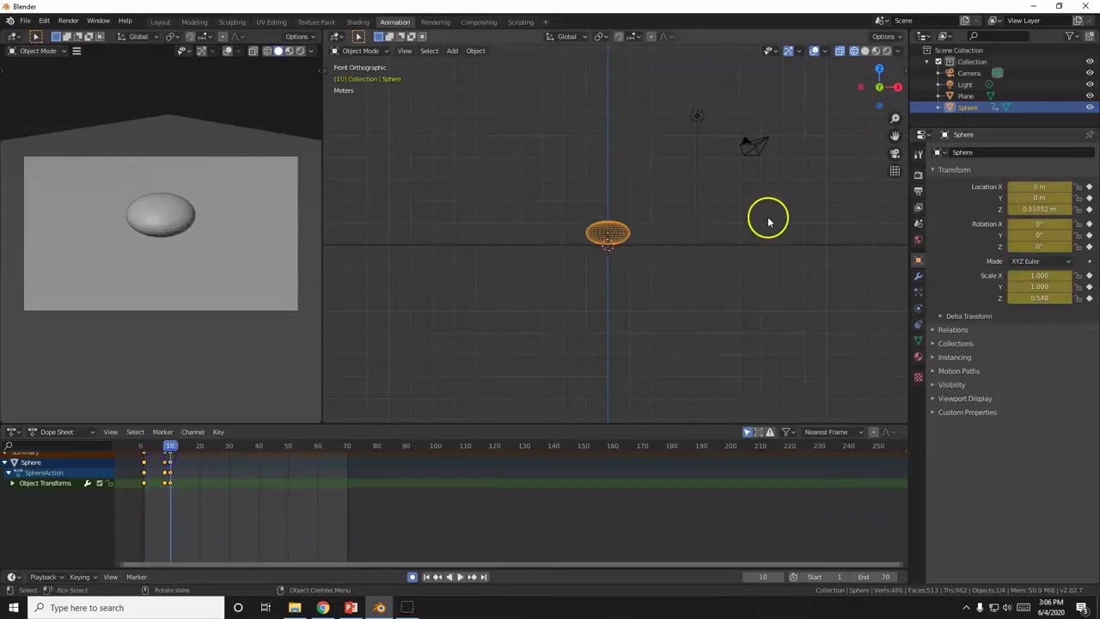
# Step: Squash the sphere further at frame 10 to a Z scale of about 0.5 and lower it to about 0.51 m
pyautogui.scroll(6, 739, 232)
pyautogui.scroll(2, 645, 284)
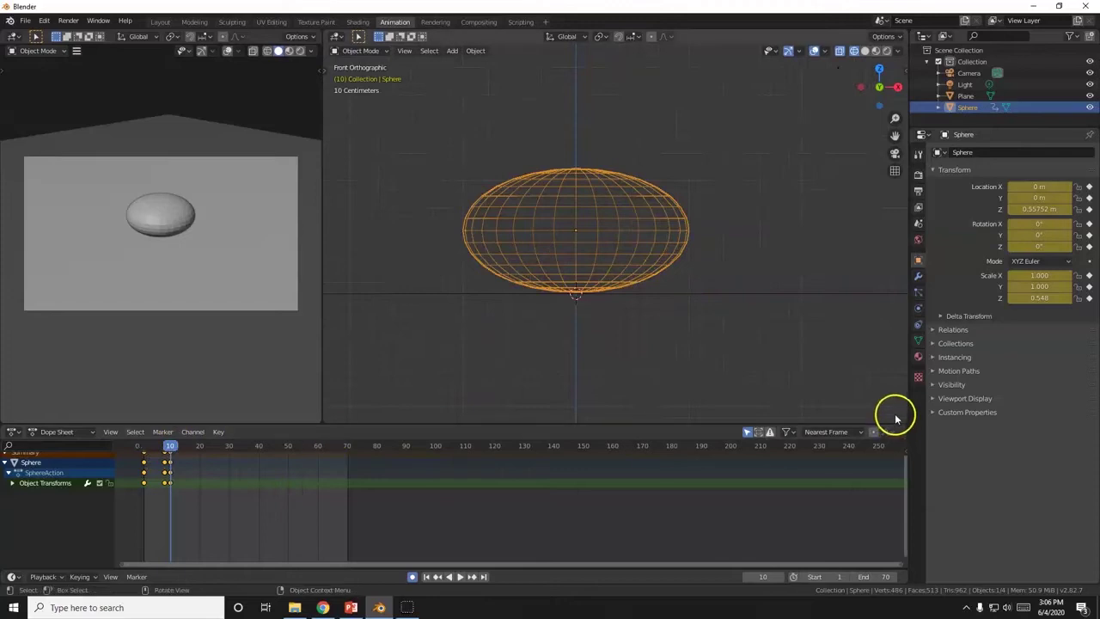
pyautogui.press('s')
pyautogui.press('z')
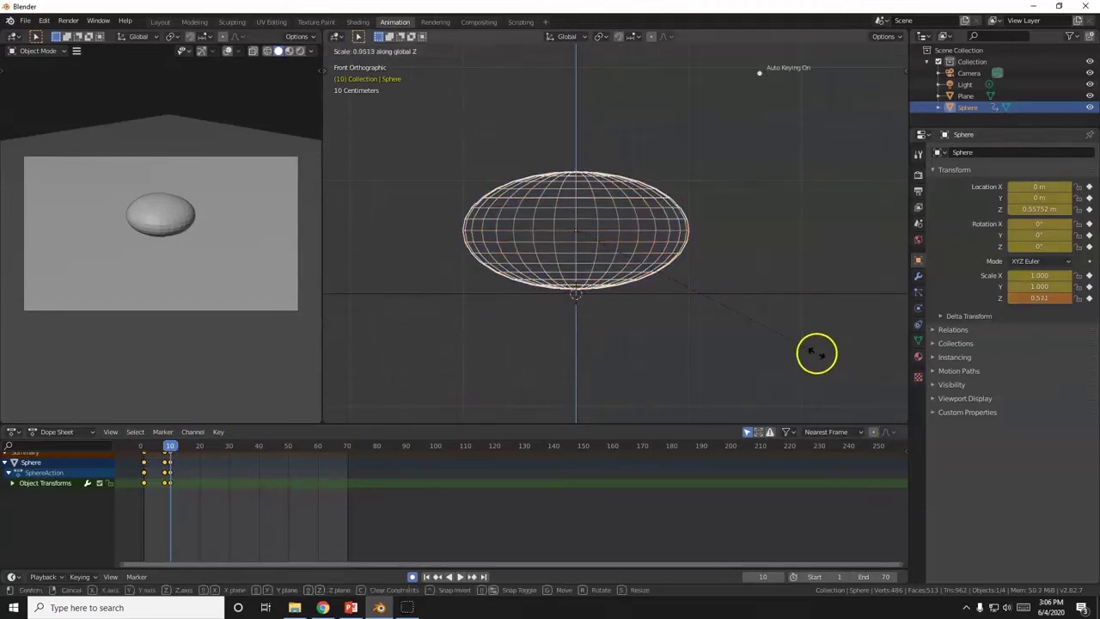
pyautogui.click(803, 352)
pyautogui.press('g')
pyautogui.press('z')
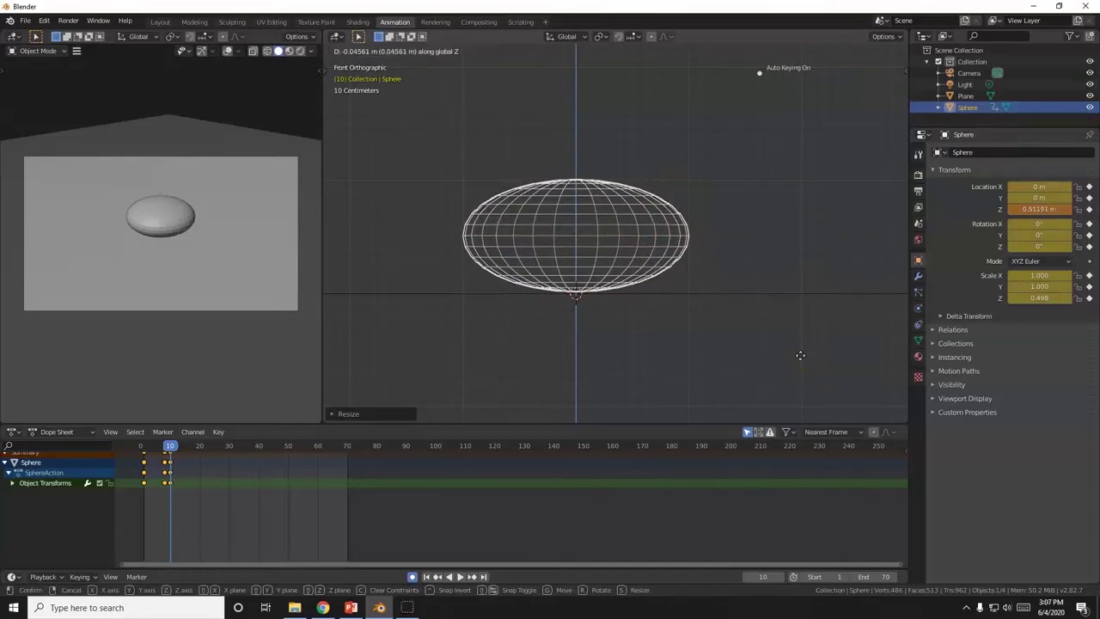
pyautogui.click(577, 331)
# Step: Consult PowerPoint's Keyframing slide for frames 20 and 30, then stretch the sphere in Blender to a Z scale of about 1.5 at frame 20
pyautogui.click(351, 608)
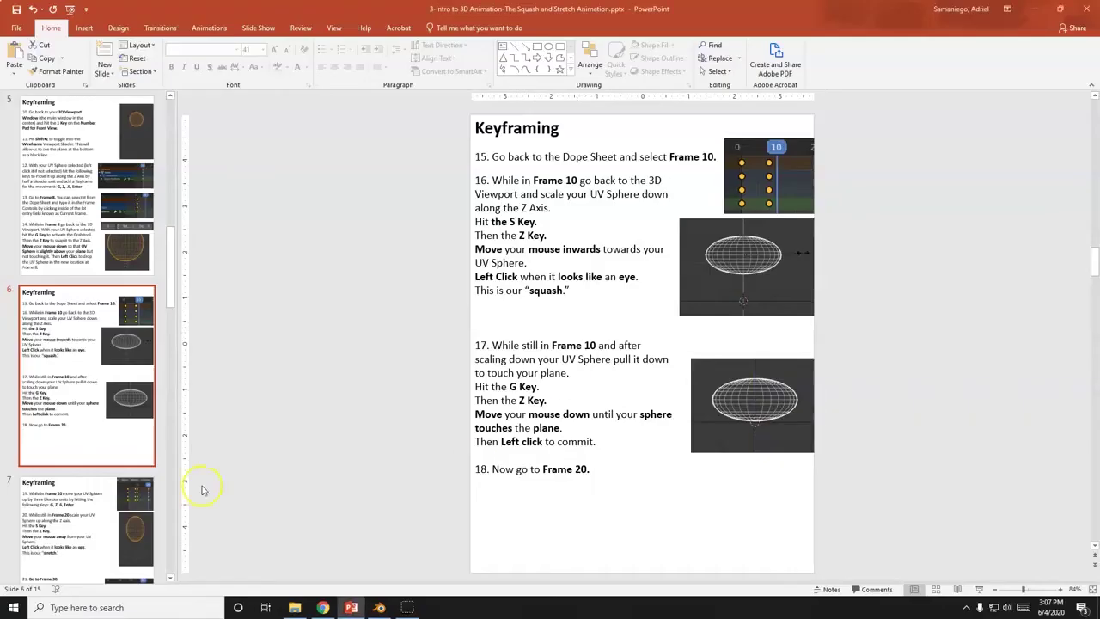
pyautogui.click(95, 507)
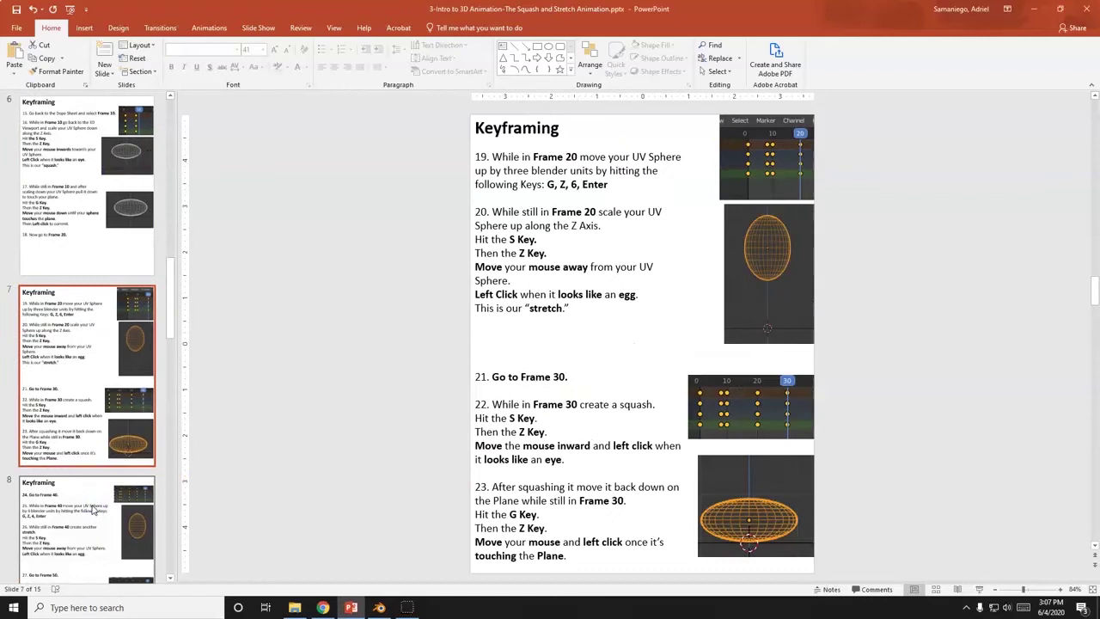
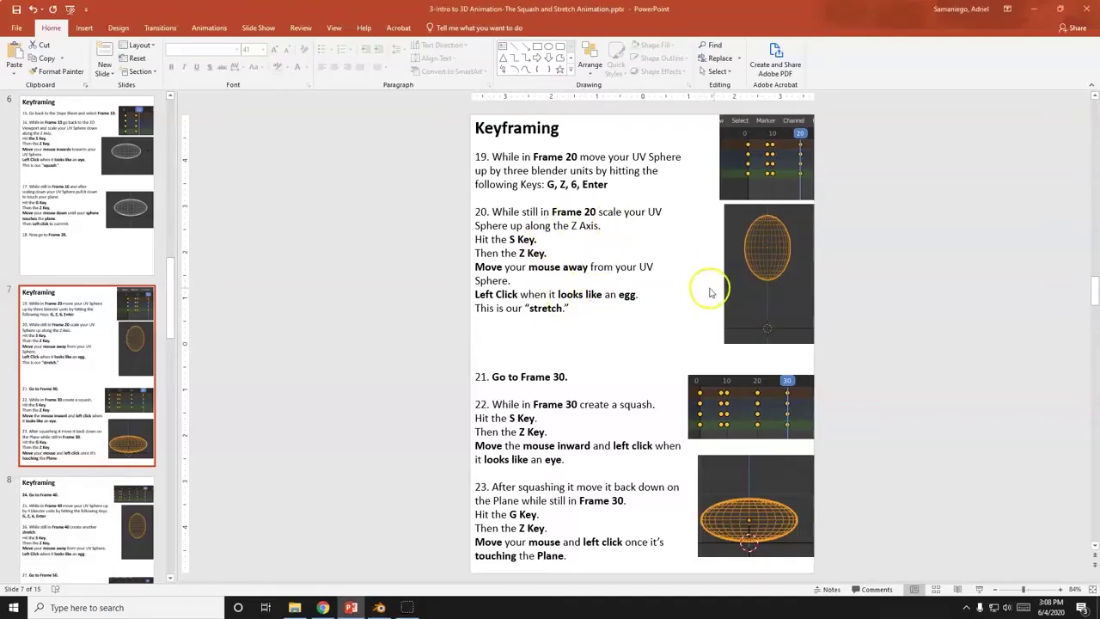
pyautogui.hotkey('alt', 'Tab')
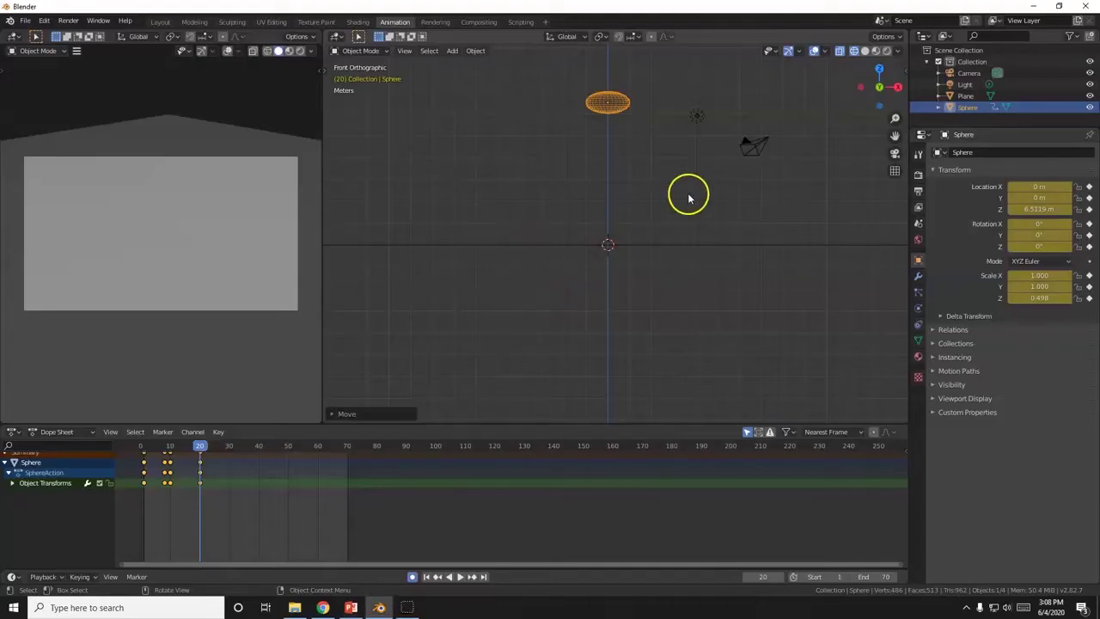
pyautogui.press('s')
pyautogui.press('z')
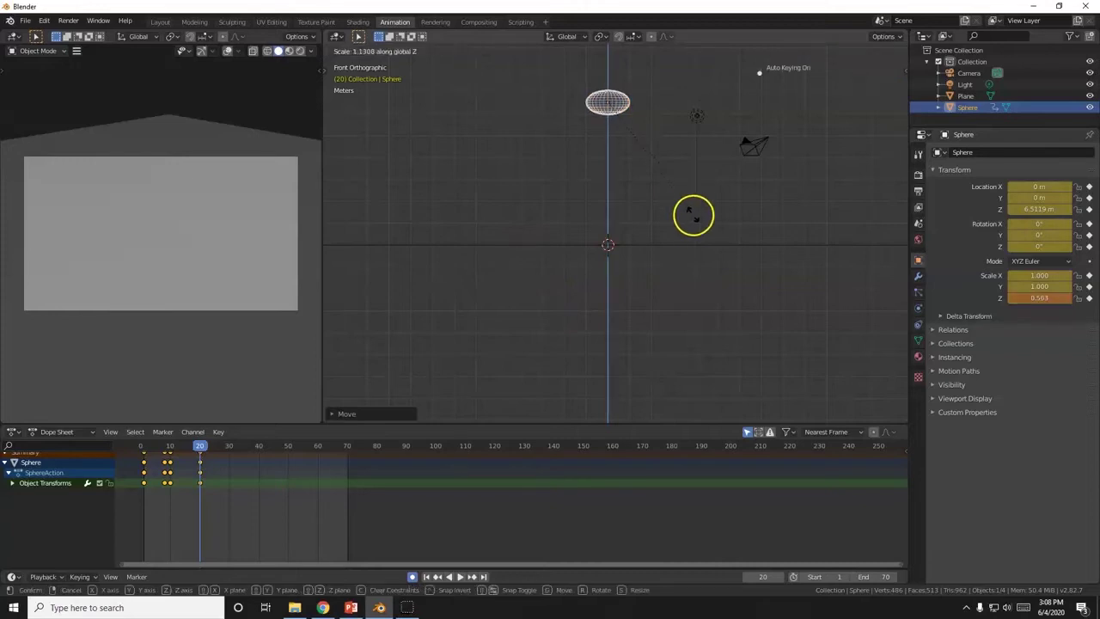
pyautogui.click(729, 69)
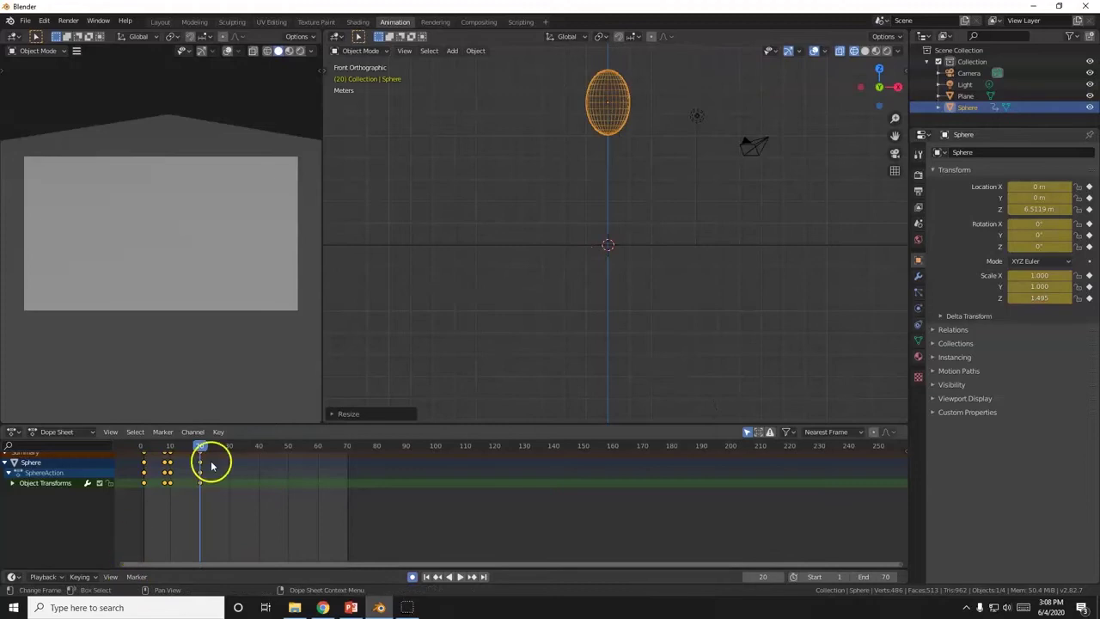
pyautogui.moveTo(199, 447)
pyautogui.mouseDown()
pyautogui.moveTo(153, 448)
pyautogui.moveTo(197, 460)
pyautogui.mouseUp()
# Step: Recheck the slide in PowerPoint, go to frame 30 in Blender, and lower the sphere along Z to about 0.6 m
pyautogui.hotkey('alt', 'Tab')
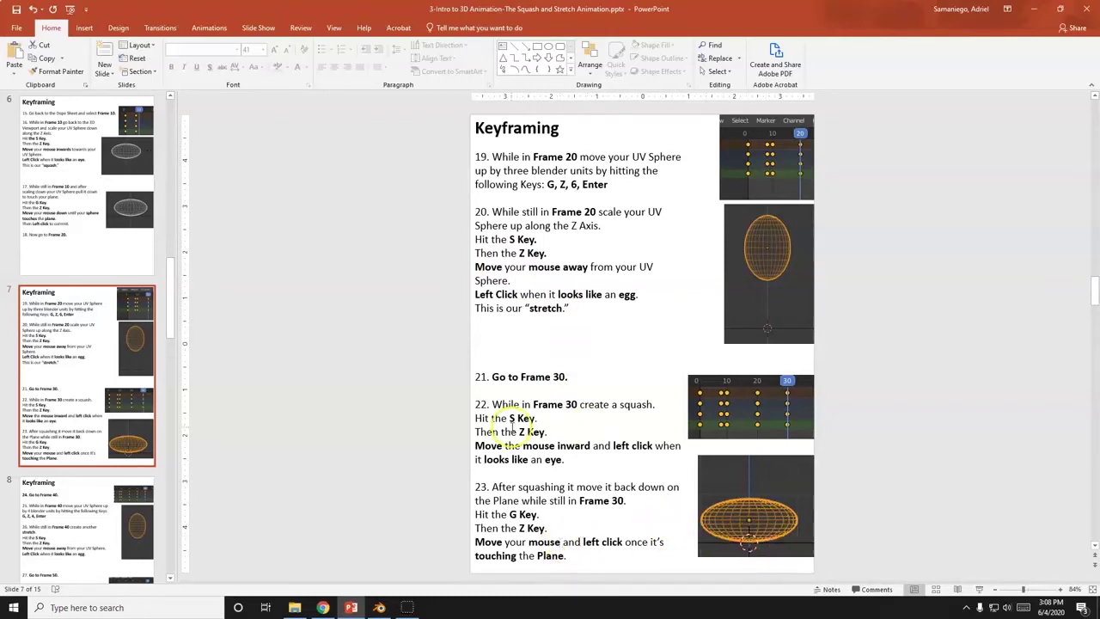
pyautogui.hotkey('alt', 'Tab')
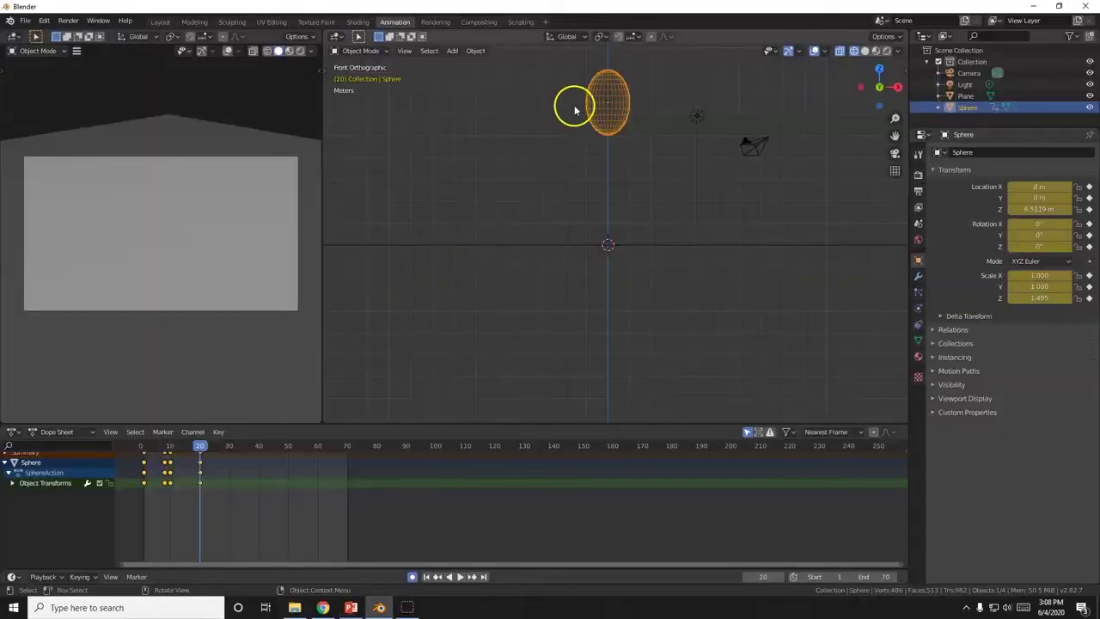
pyautogui.click(228, 445)
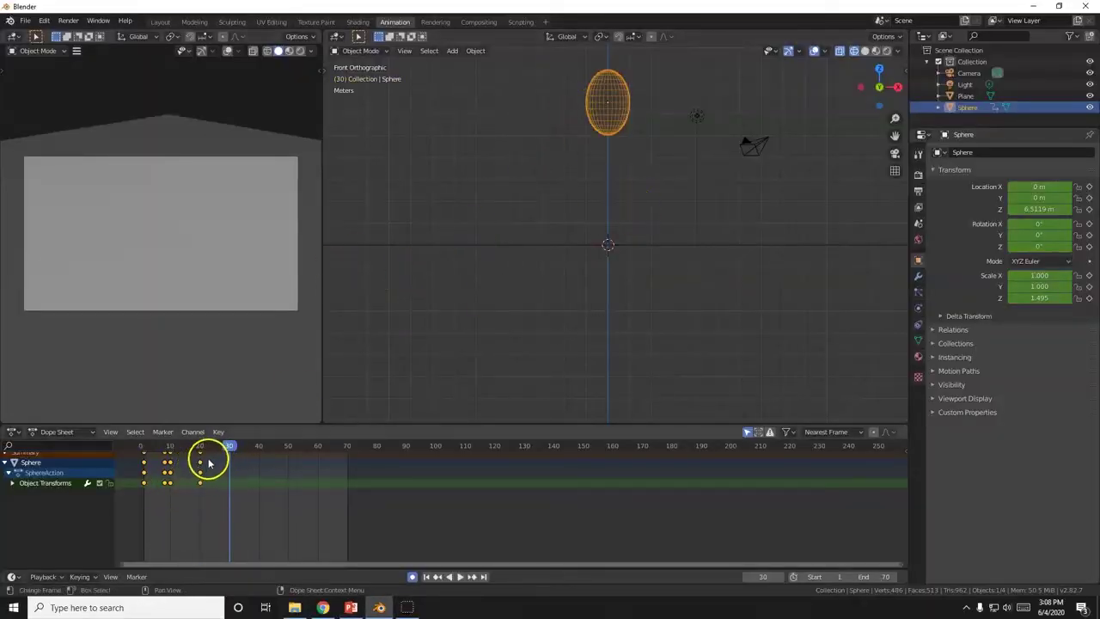
pyautogui.press('g')
pyautogui.press('z')
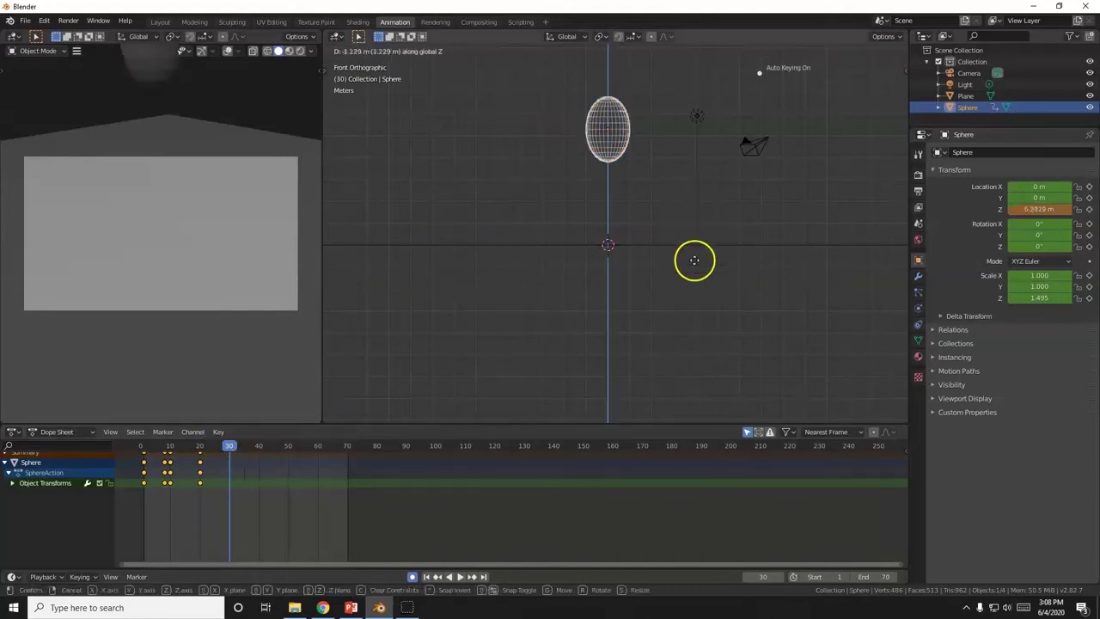
pyautogui.click(704, 333)
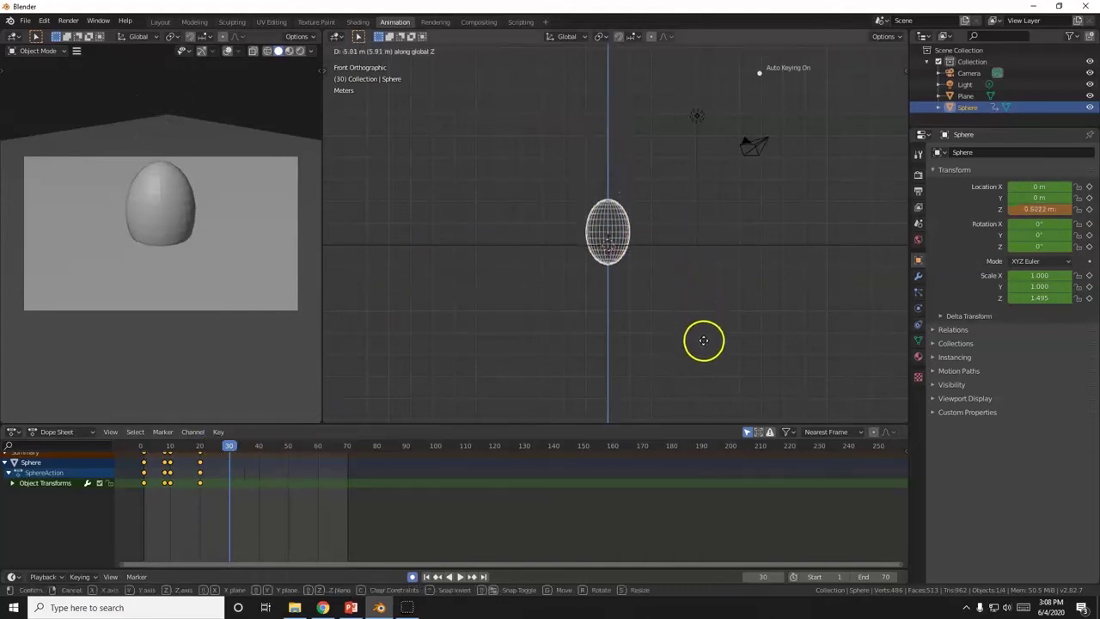
# Step: Squash the sphere at frame 30 to a Z scale of about 0.38 and lower it to about 0.4 m, onto the plane
pyautogui.press('KP_Decimal')
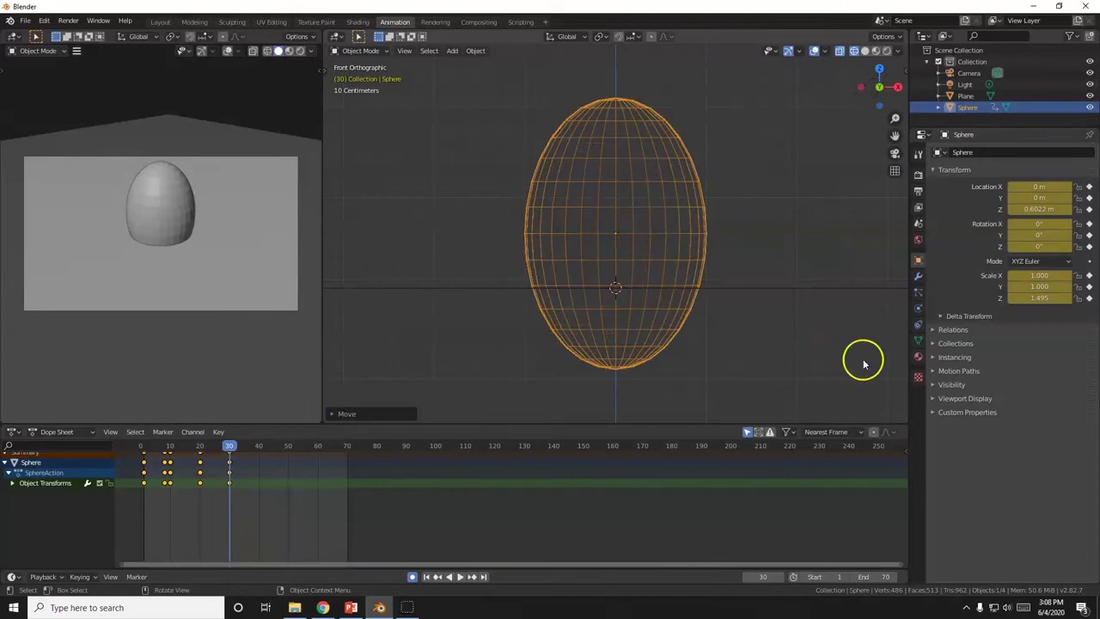
pyautogui.press('s')
pyautogui.press('z')
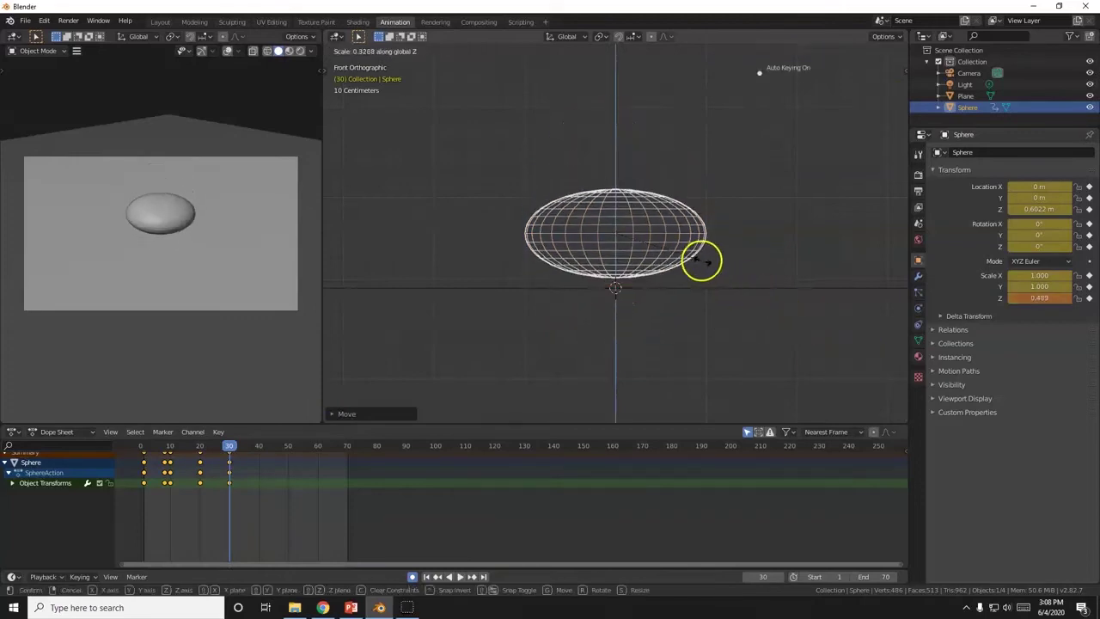
pyautogui.click(684, 251)
pyautogui.press('g')
pyautogui.press('z')
pyautogui.click(691, 270)
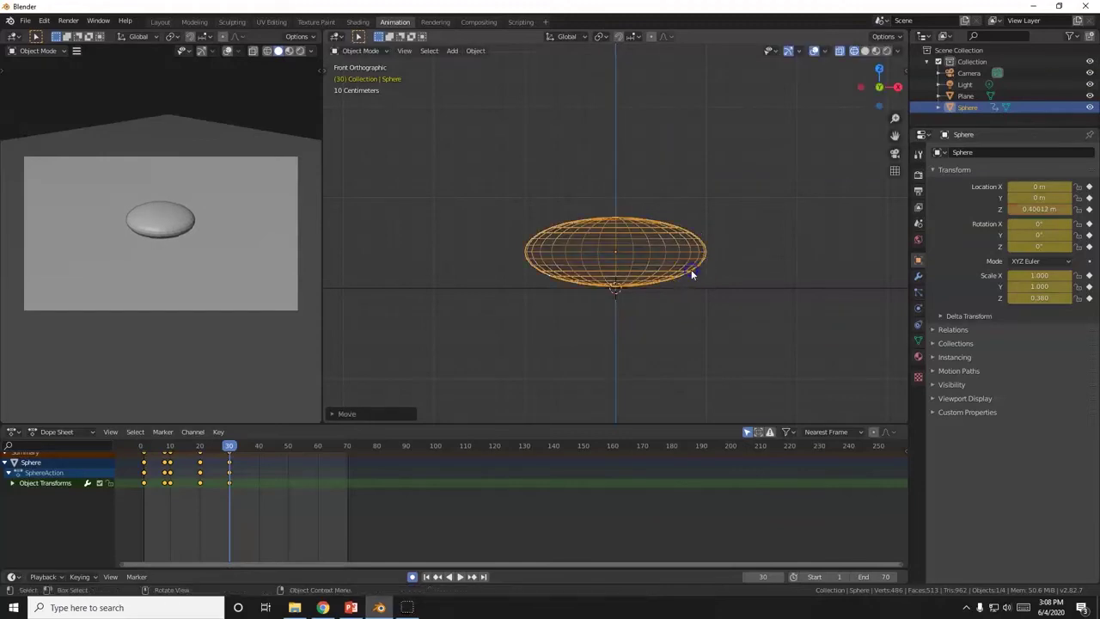
pyautogui.scroll(-10, 560, 344)
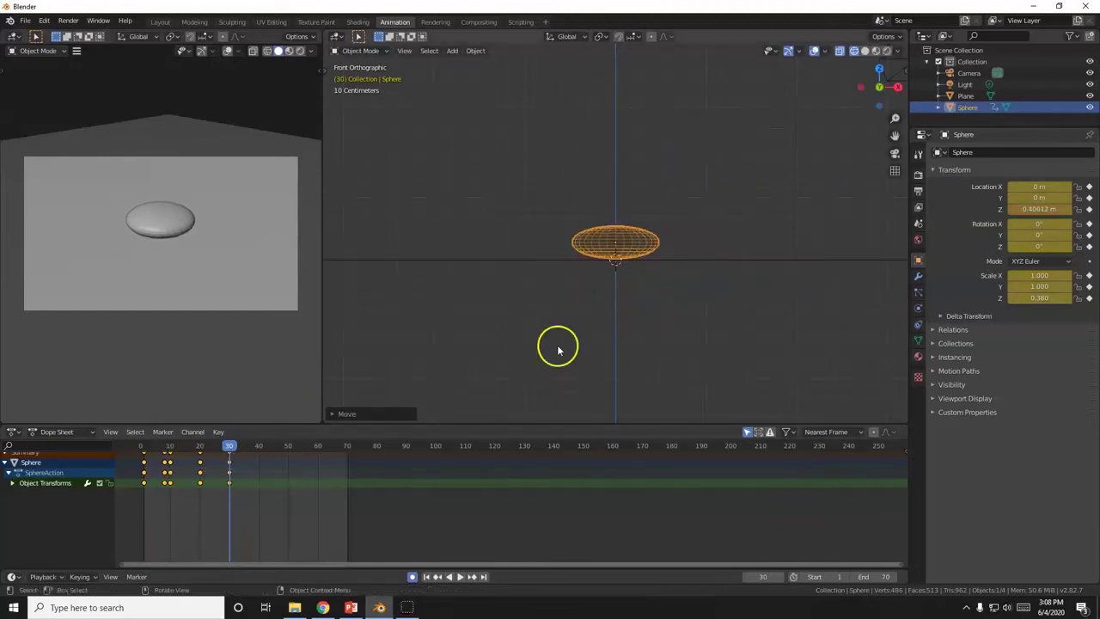
pyautogui.moveTo(229, 444); pyautogui.dragTo(229, 481)
pyautogui.scroll(10, 720, 258)
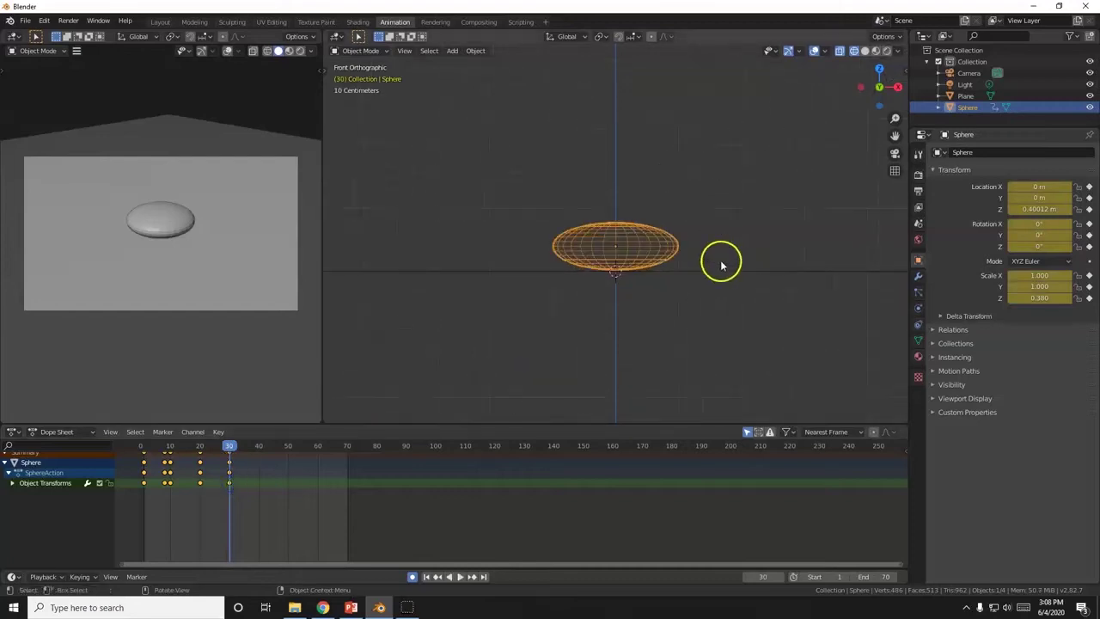
# Step: Rescale the squashed sphere at frame 30 to a Z scale of about 0.48 and raise it to about 0.5 m, resting on the plane
pyautogui.press('s')
pyautogui.press('z')
pyautogui.click(707, 298)
pyautogui.press('g')
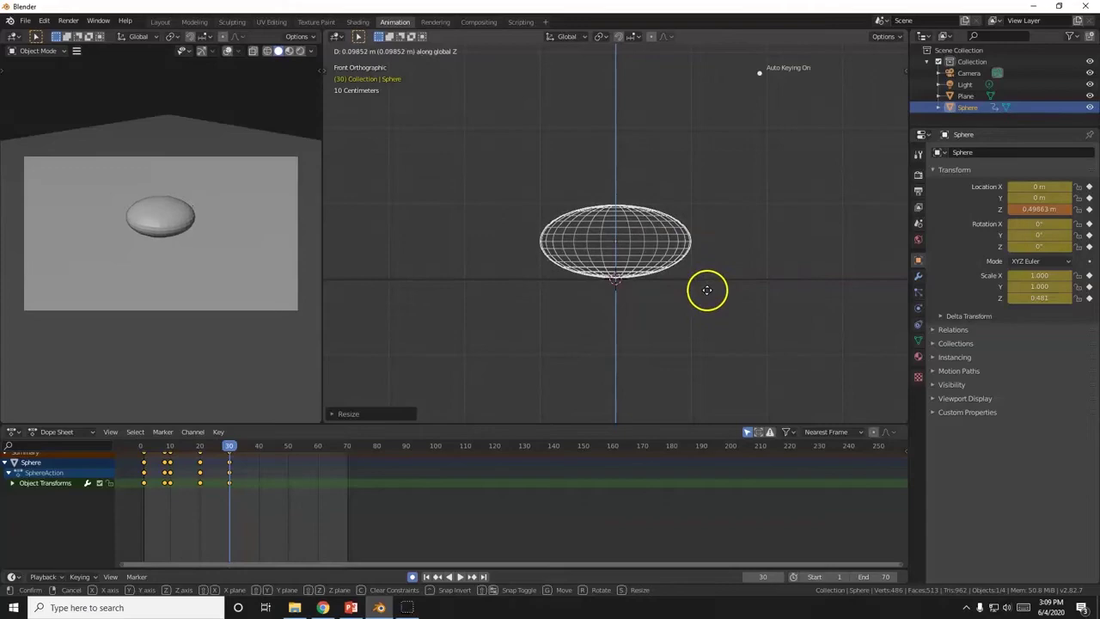
pyautogui.click(707, 292)
# Step: Read PowerPoint's Keyframing slide for frames 40 and 50, then go to frame 40 in Blender
pyautogui.hotkey('alt', 'Tab')
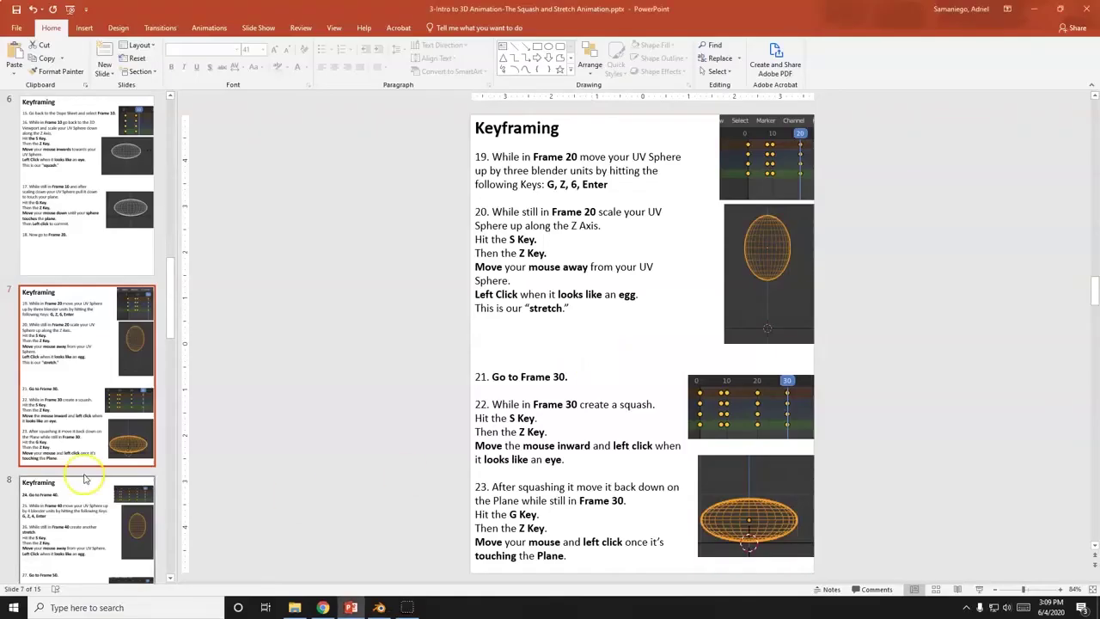
pyautogui.click(118, 507)
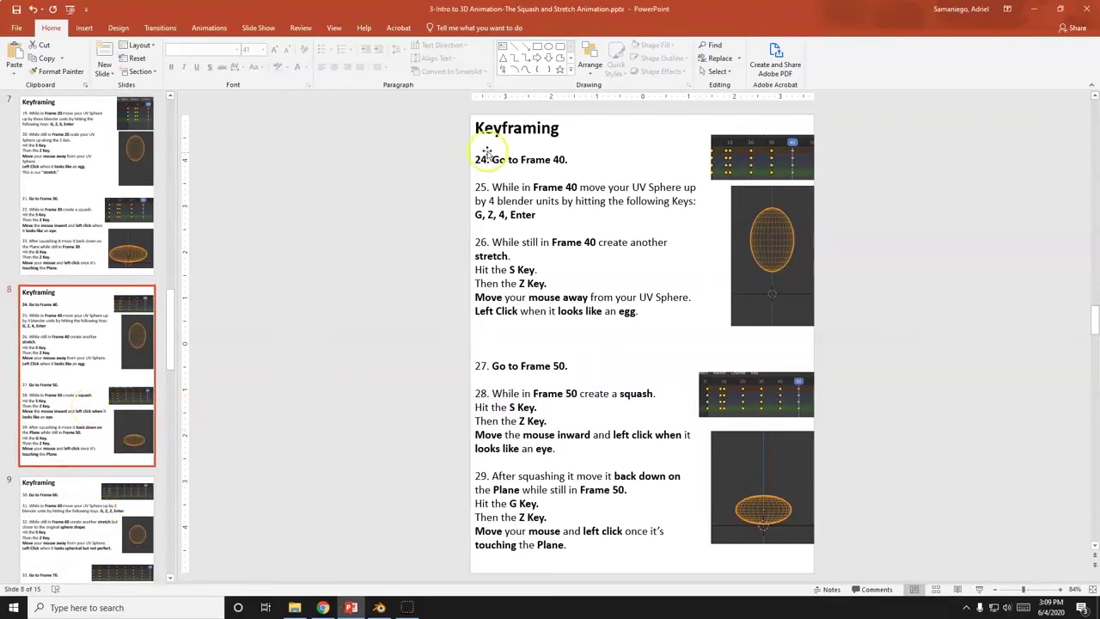
pyautogui.hotkey('alt', 'Tab')
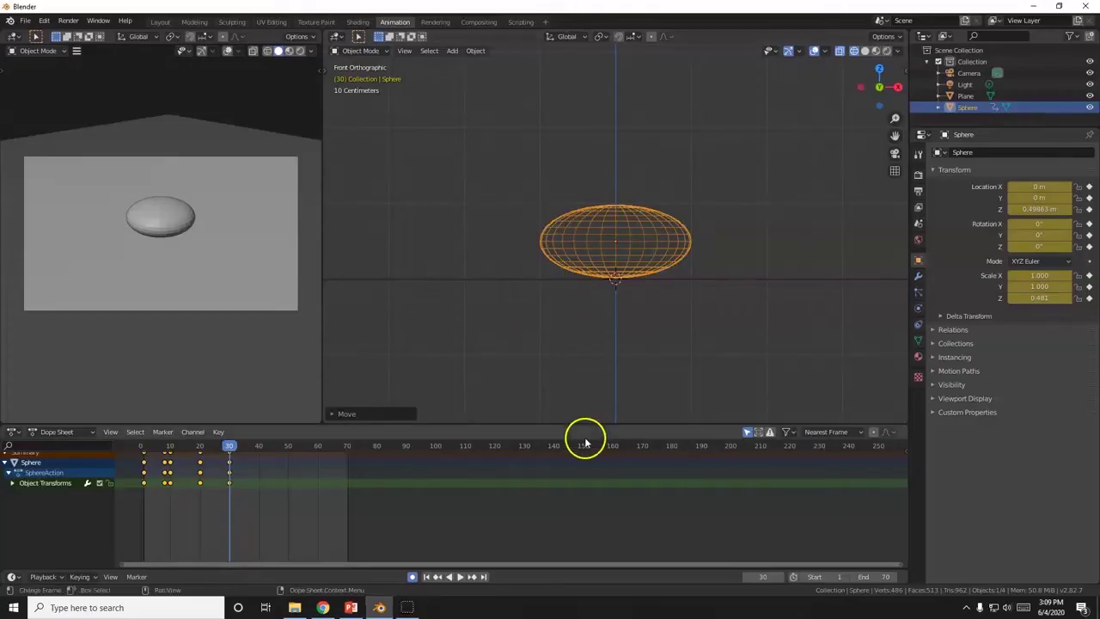
pyautogui.click(260, 446)
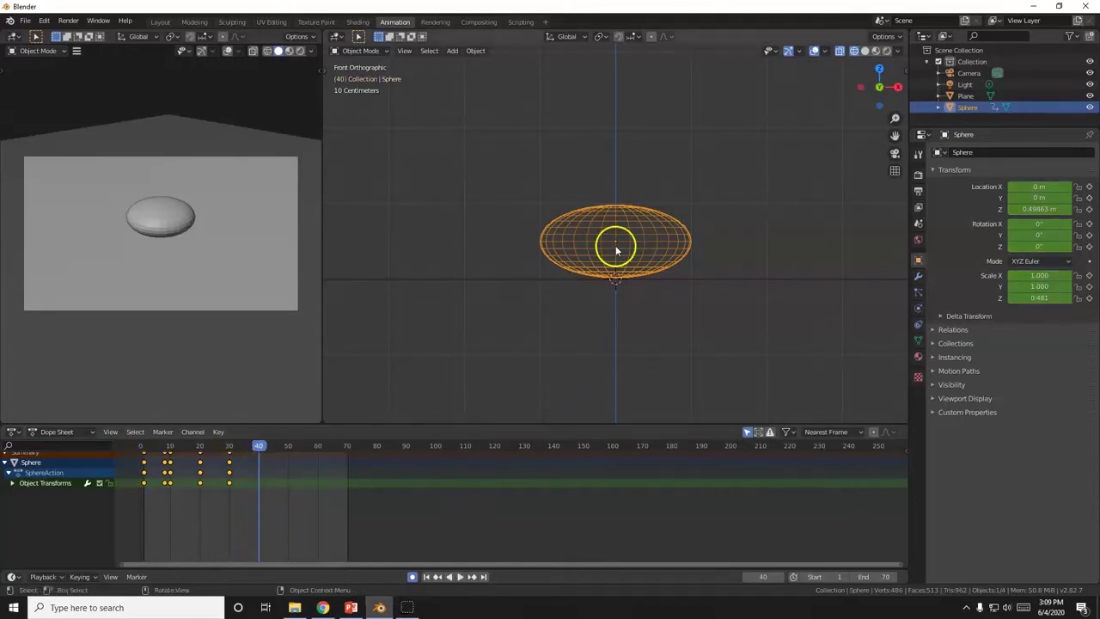
# Step: Recheck the slide in PowerPoint, then raise the sphere 4 m along Z in Blender at frame 40
pyautogui.scroll(-2, 637, 272)
pyautogui.hotkey('alt', 'Tab')
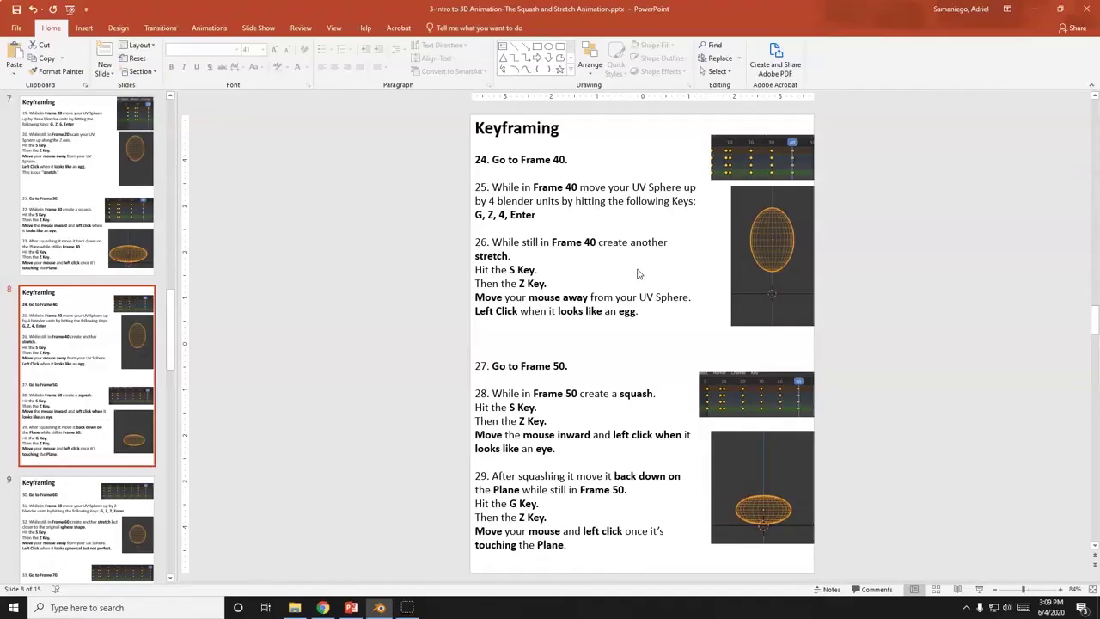
pyautogui.hotkey('alt', 'Tab')
pyautogui.write('gz')
pyautogui.write('4')
pyautogui.press('Return')
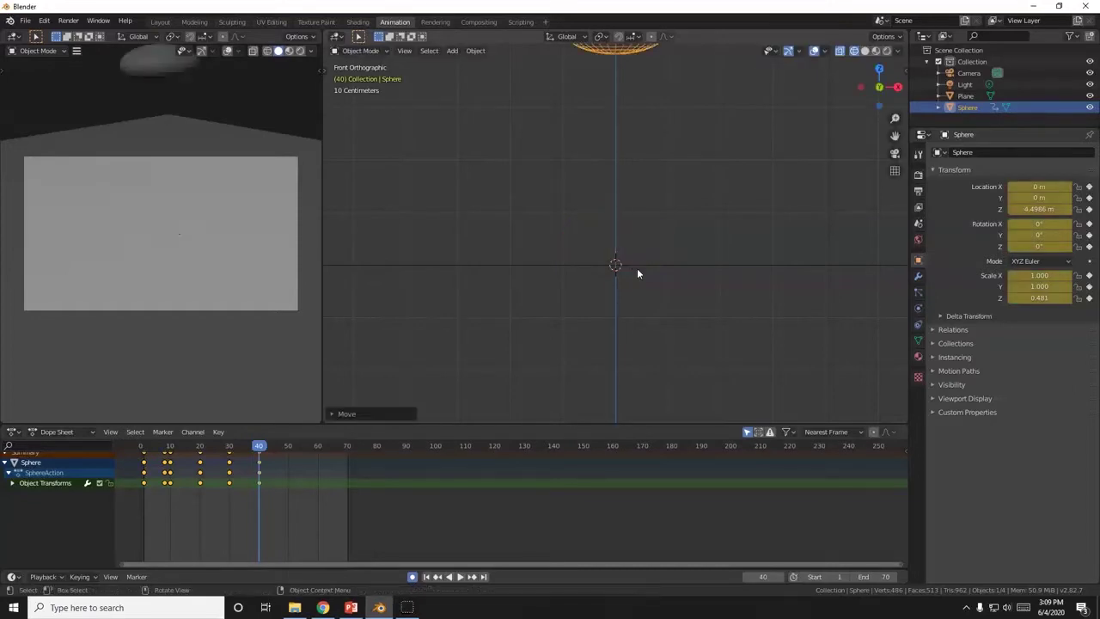
# Step: Stretch the sphere at frame 40 into an egg shape with a Z scale of about 1.47
pyautogui.scroll(-3, 682, 214)
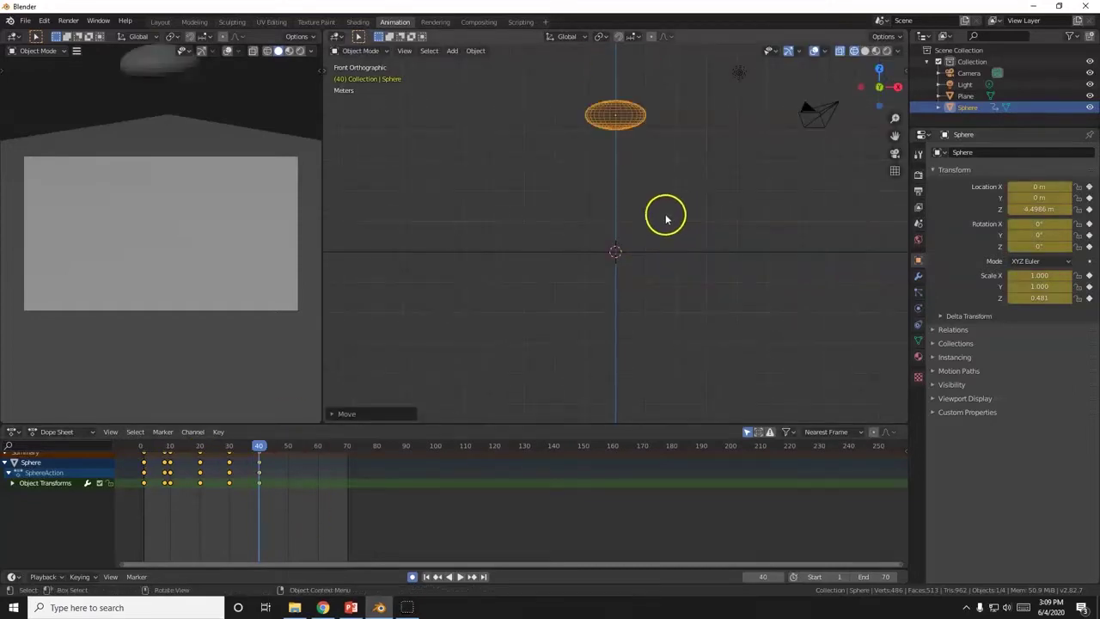
pyautogui.press('s')
pyautogui.press('z')
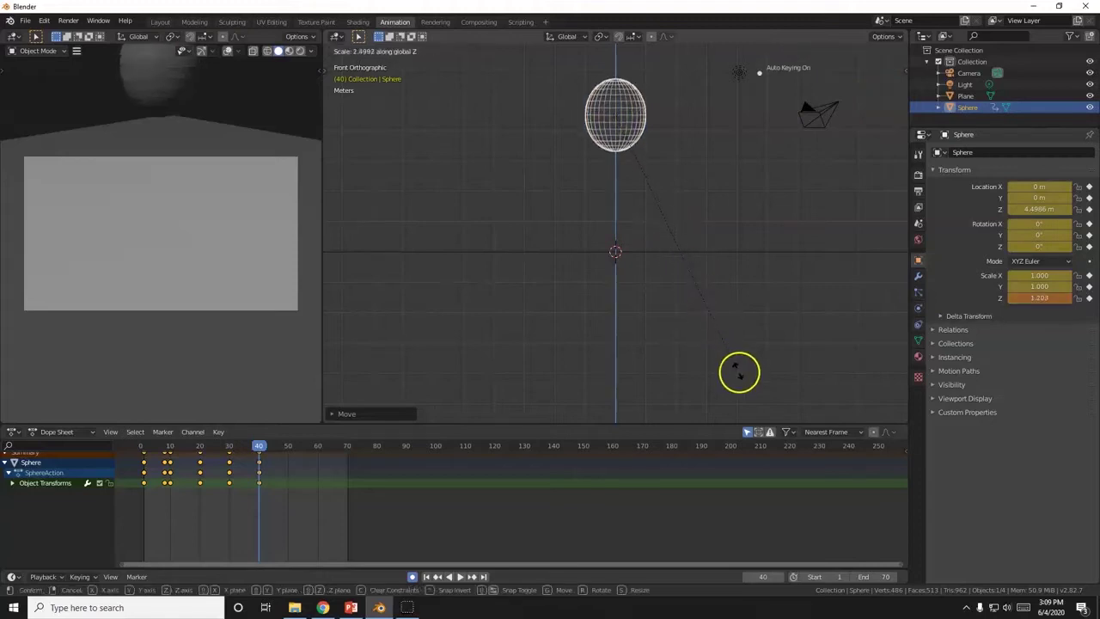
pyautogui.click(769, 420)
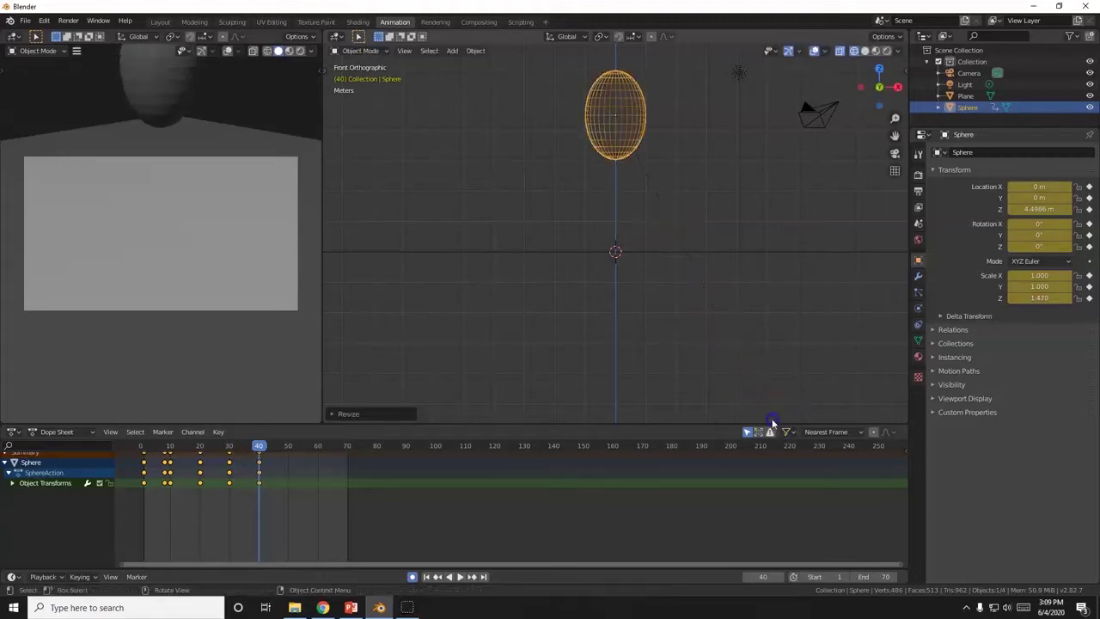
# Step: Recheck the slide in PowerPoint, go to frame 50 in Blender, and lower the sphere along Z to about 0.12 m
pyautogui.hotkey('alt', 'Tab')
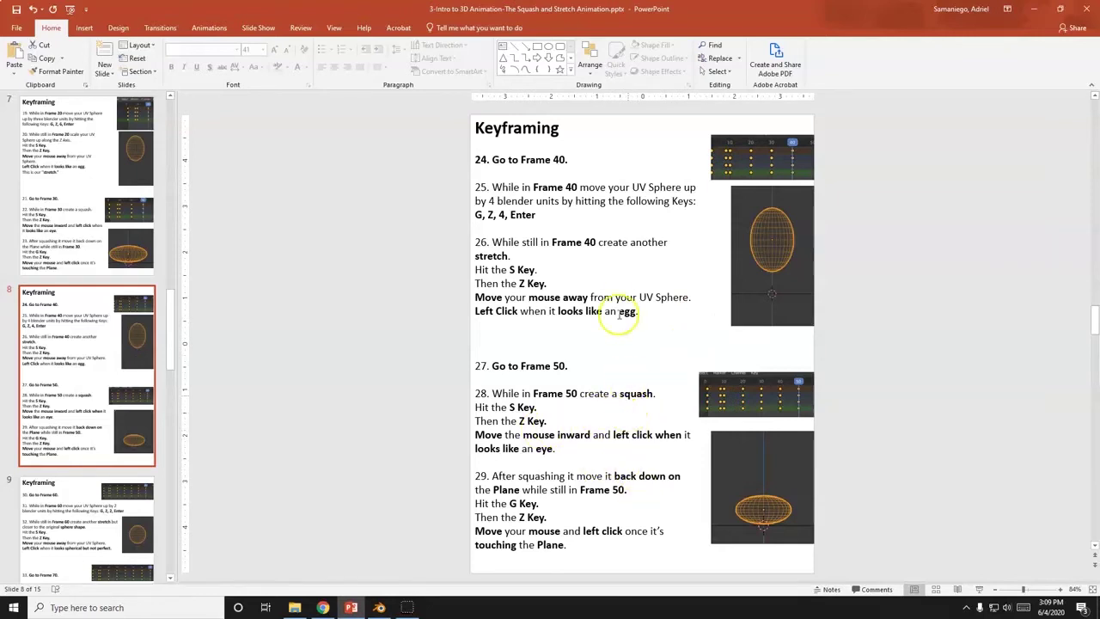
pyautogui.hotkey('alt', 'Tab')
pyautogui.click(288, 445)
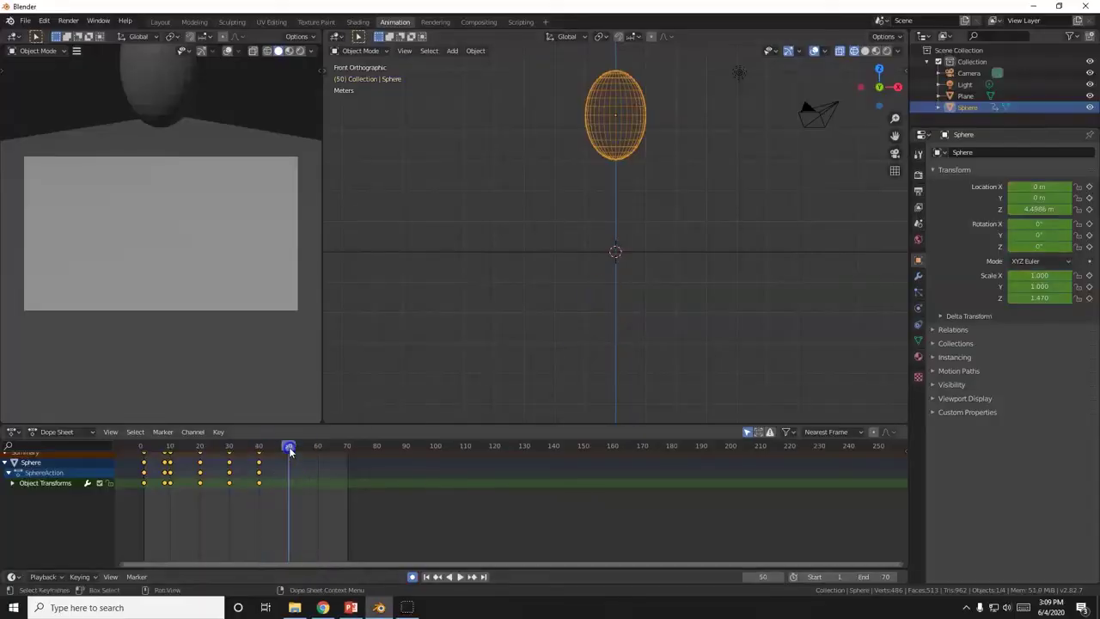
pyautogui.press('g')
pyautogui.press('z')
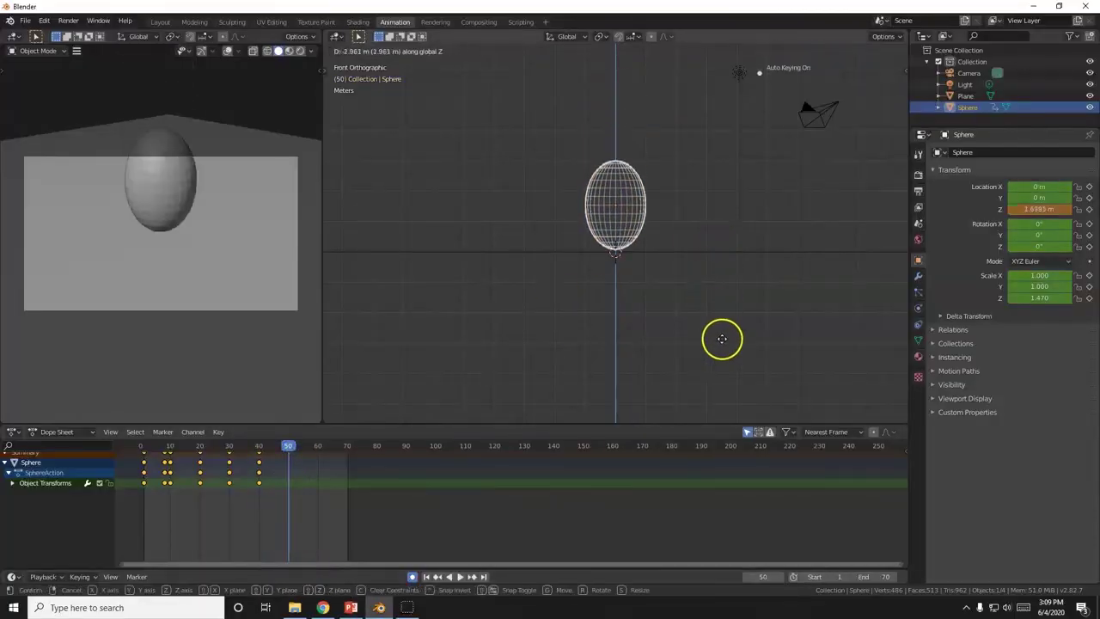
pyautogui.click(729, 380)
# Step: Squash the sphere at frame 50 to a Z scale of about 0.5 and raise it to about 0.52 m, onto the plane
pyautogui.press('s')
pyautogui.press('z')
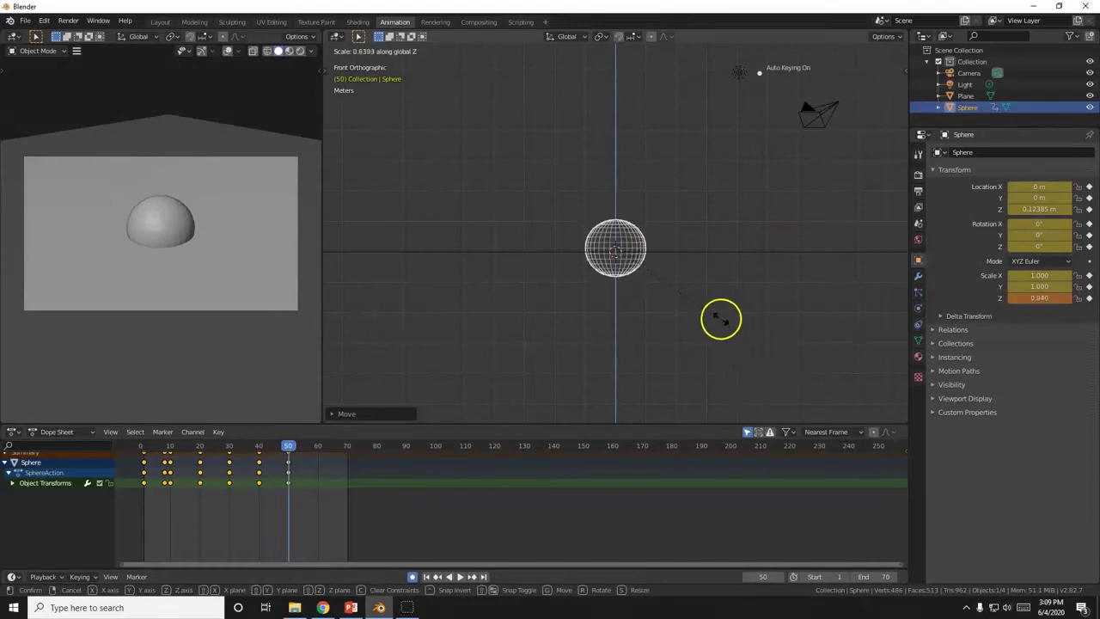
pyautogui.click(679, 280)
pyautogui.scroll(8, 679, 277)
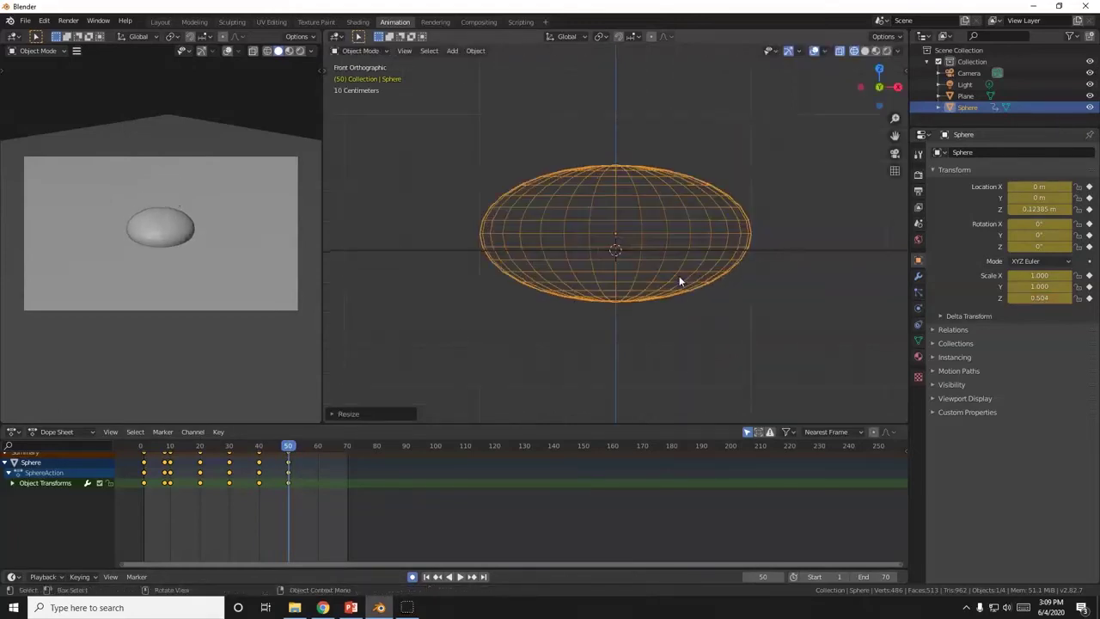
pyautogui.press('g')
pyautogui.press('z')
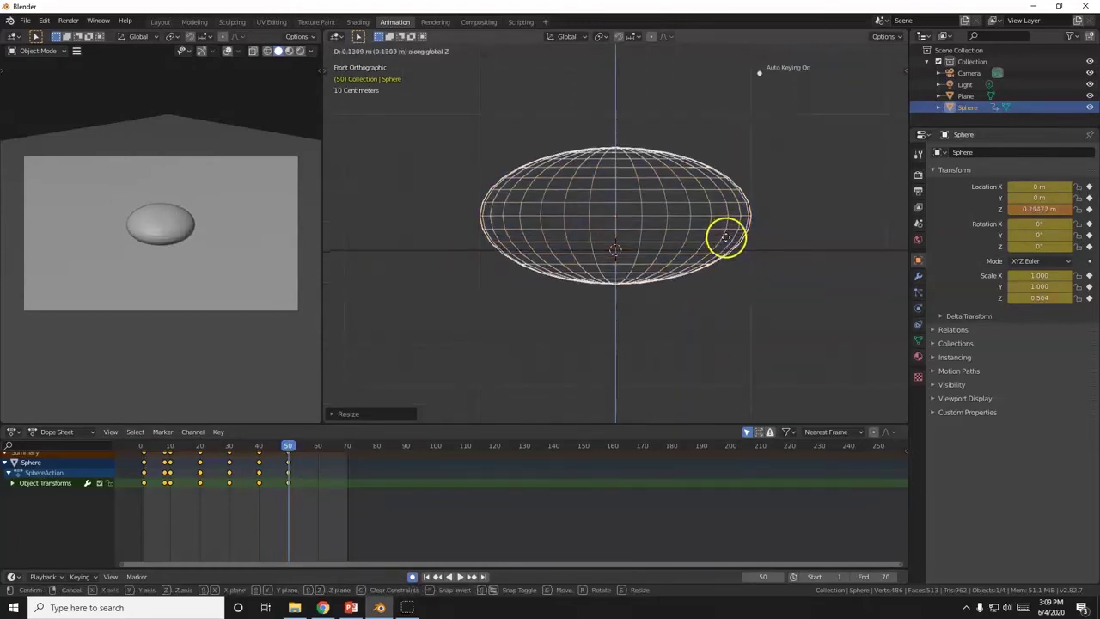
pyautogui.click(726, 207)
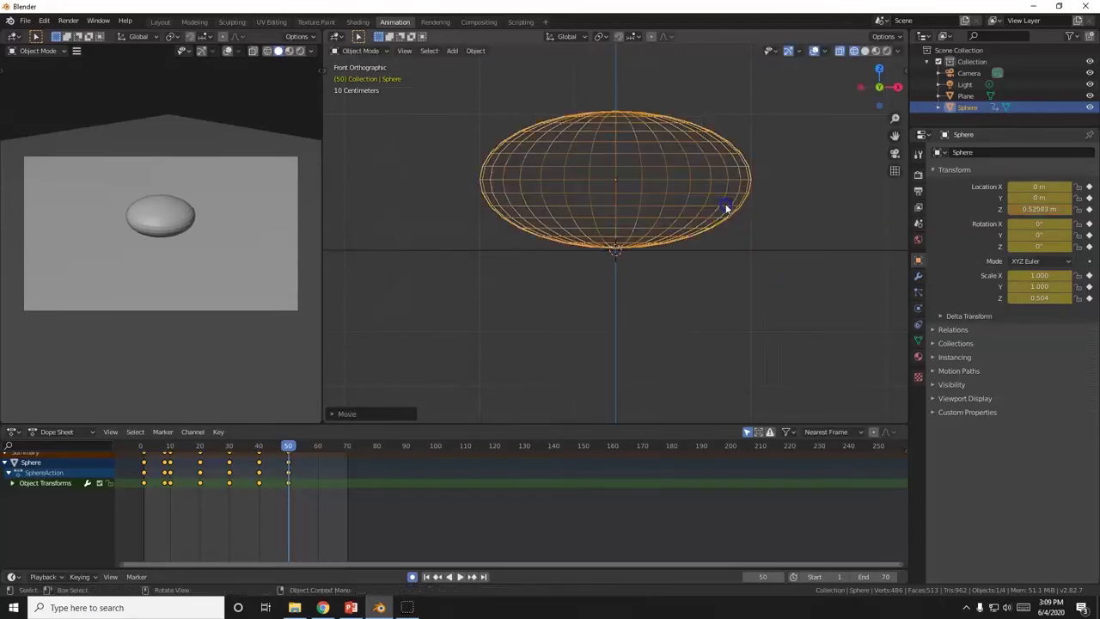
# Step: Read the Keyframing slide for frames 60 and 70 in PowerPoint, and return to Blender
pyautogui.hotkey('alt', 'Tab')
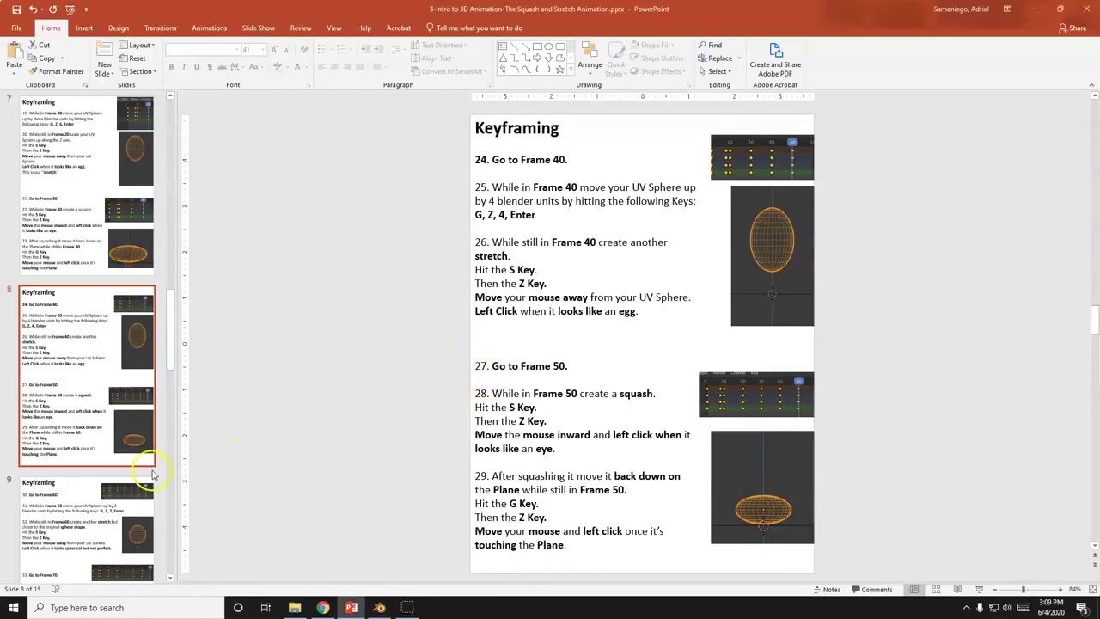
pyautogui.scroll(-2, 153, 474)
pyautogui.click(121, 447)
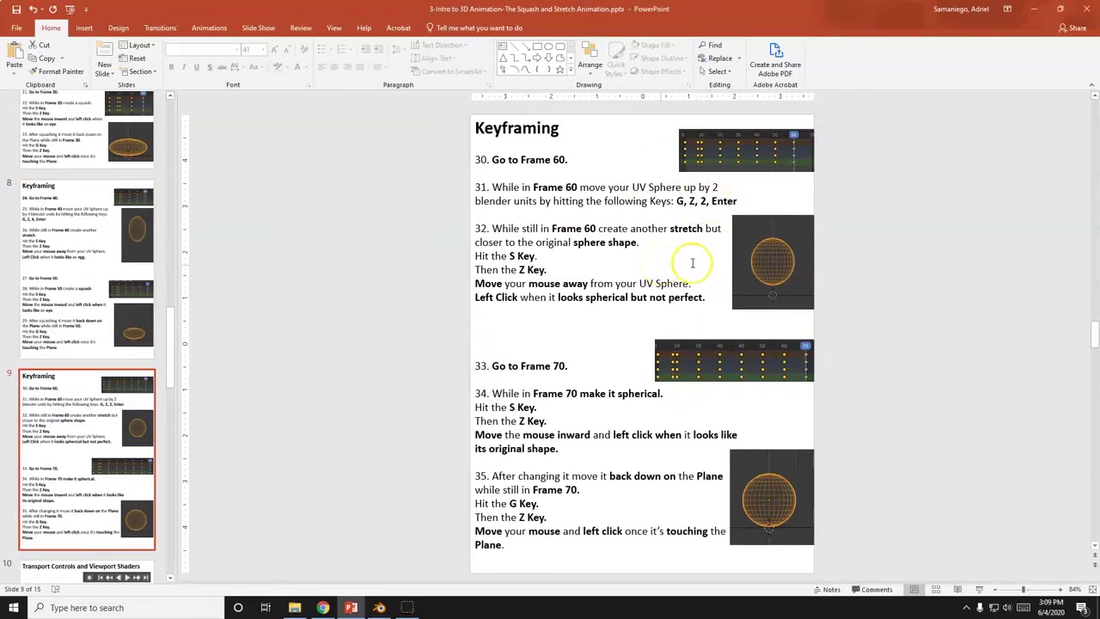
pyautogui.hotkey('alt', 'Tab')
pyautogui.press('g')
pyautogui.press('z')
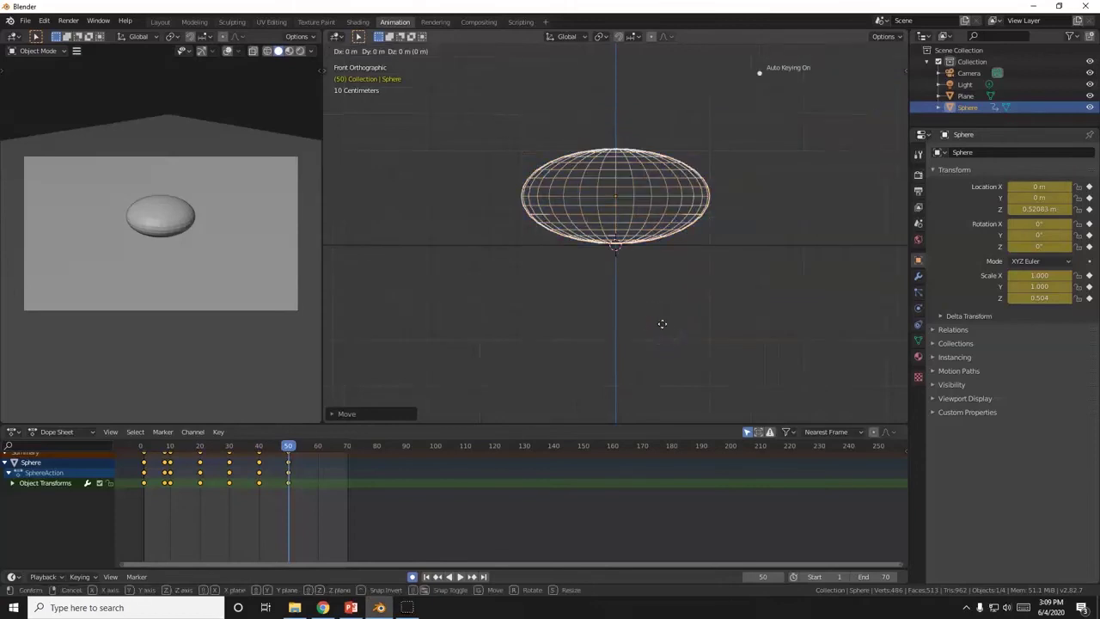
pyautogui.press('2')
pyautogui.press('Return')
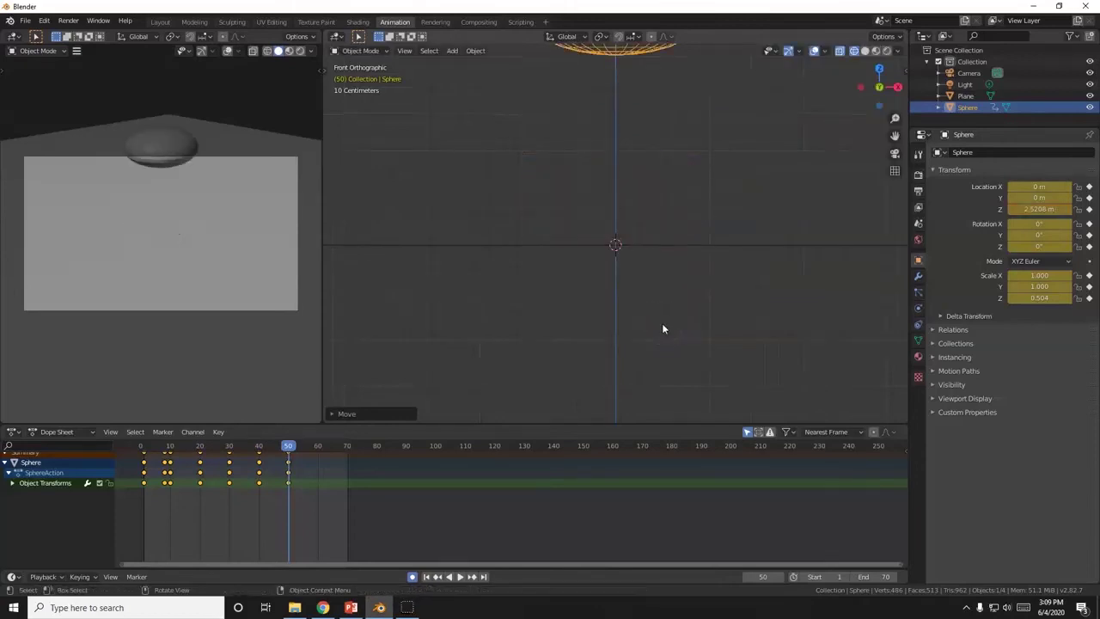
pyautogui.scroll(-3, 661, 323)
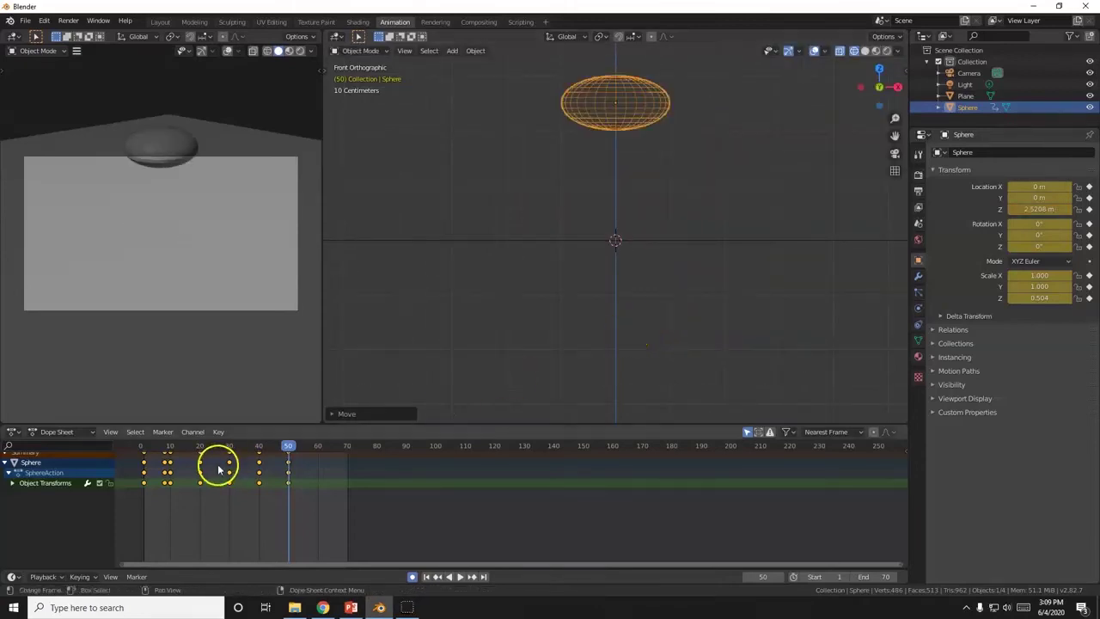
pyautogui.hotkey('ctrl', 'z')
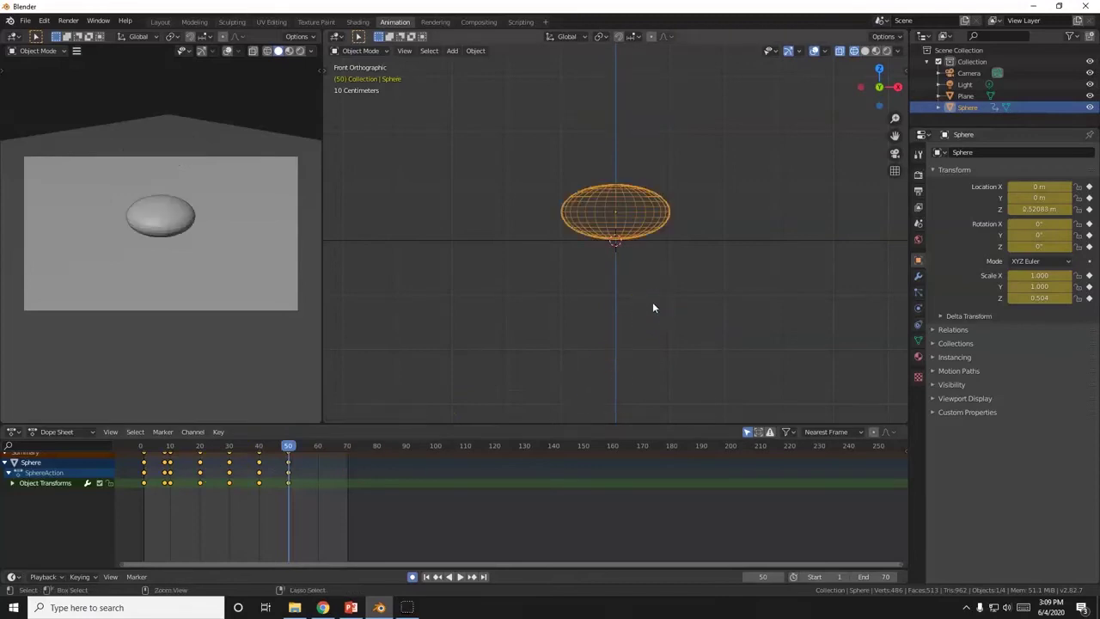
# Step: Go to frame 60 in the Dope Sheet and raise the sphere 4 m along Z
pyautogui.moveTo(283, 451); pyautogui.dragTo(311, 457)
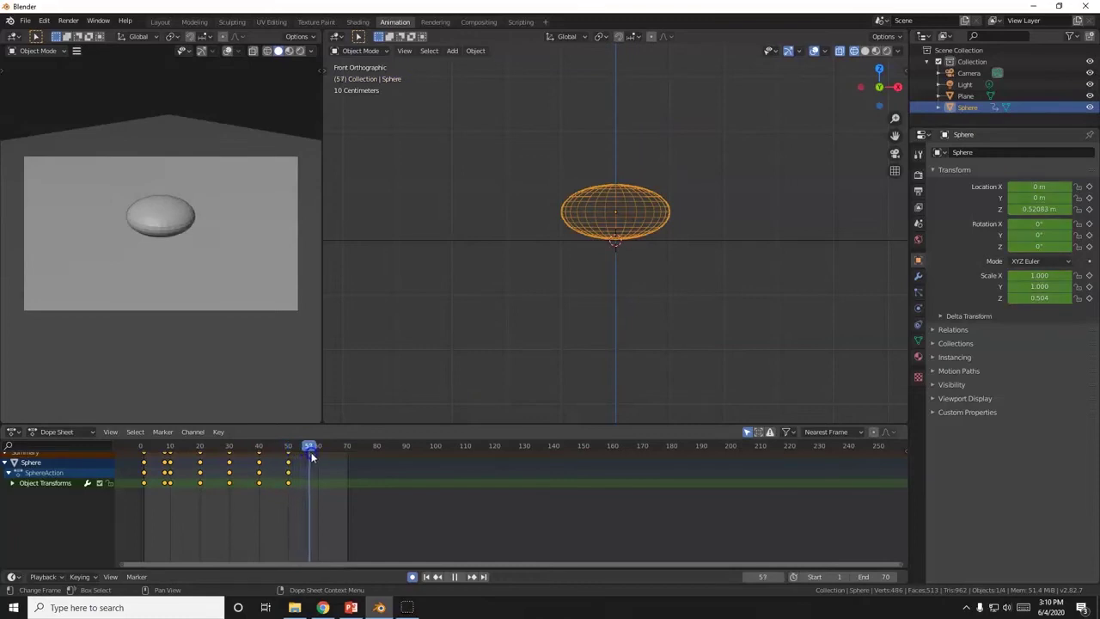
pyautogui.hotkey('ctrl', 'shift', 'space')
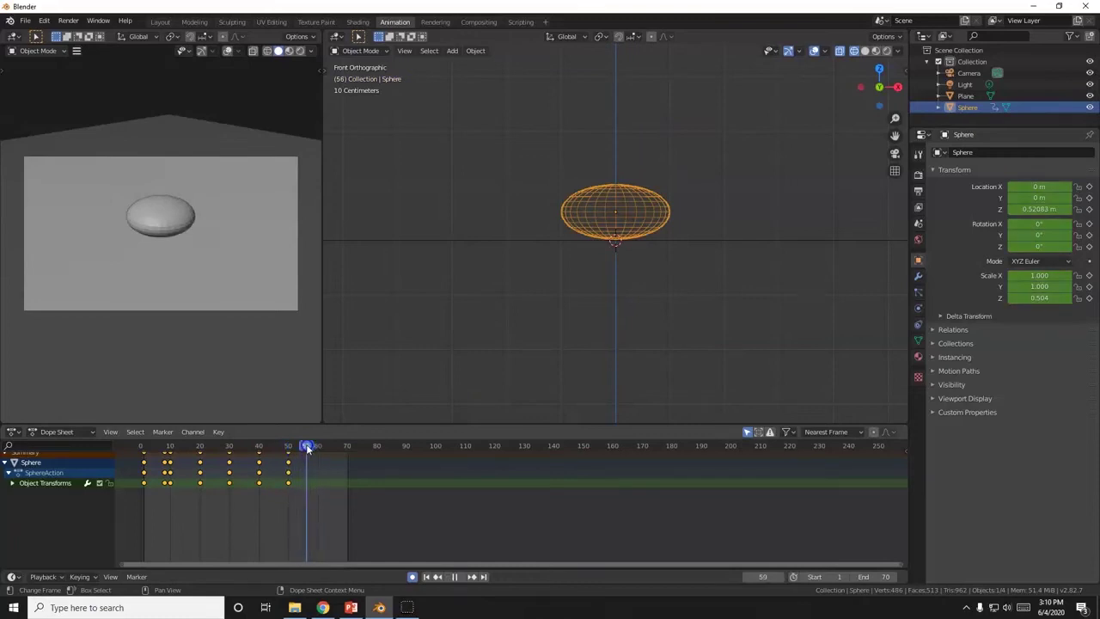
pyautogui.moveTo(202, 456); pyautogui.dragTo(319, 468)
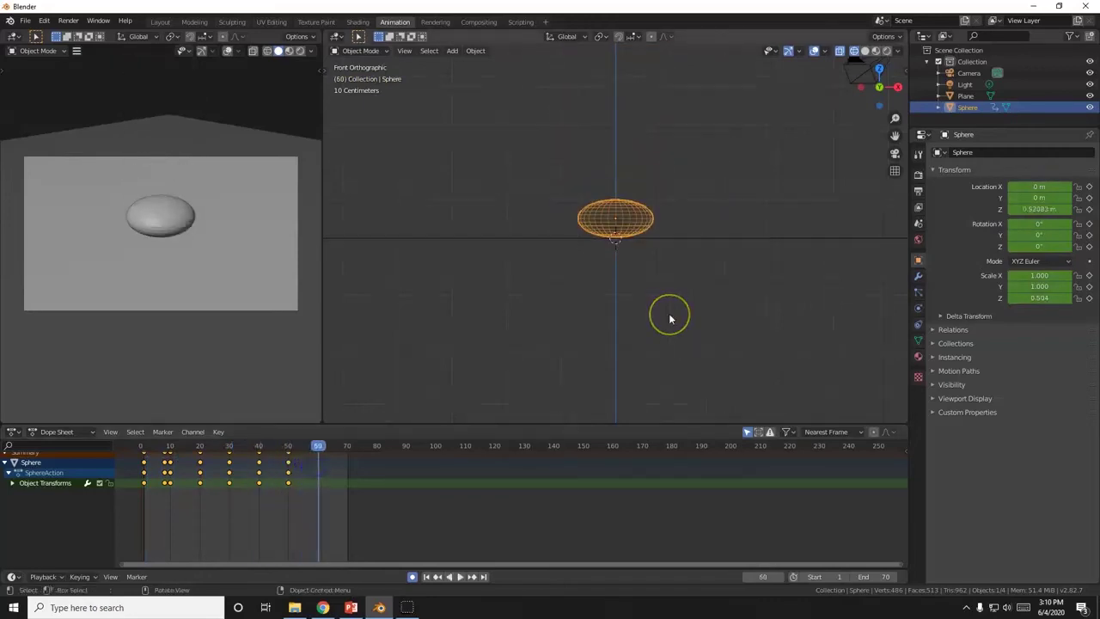
pyautogui.write('g')
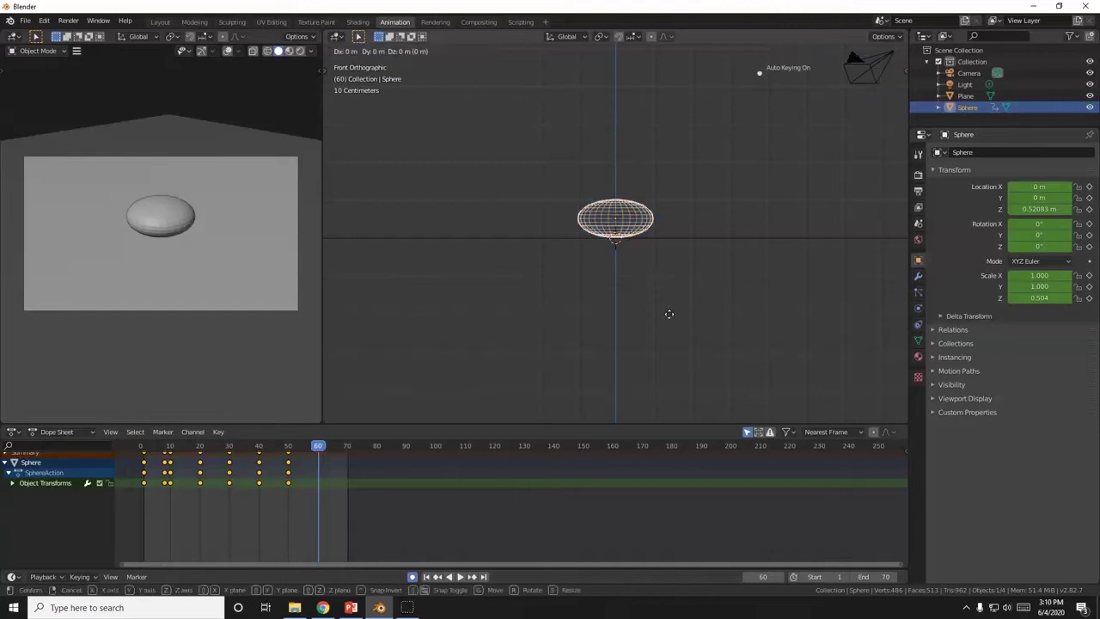
pyautogui.write('z4')
pyautogui.press('Return')
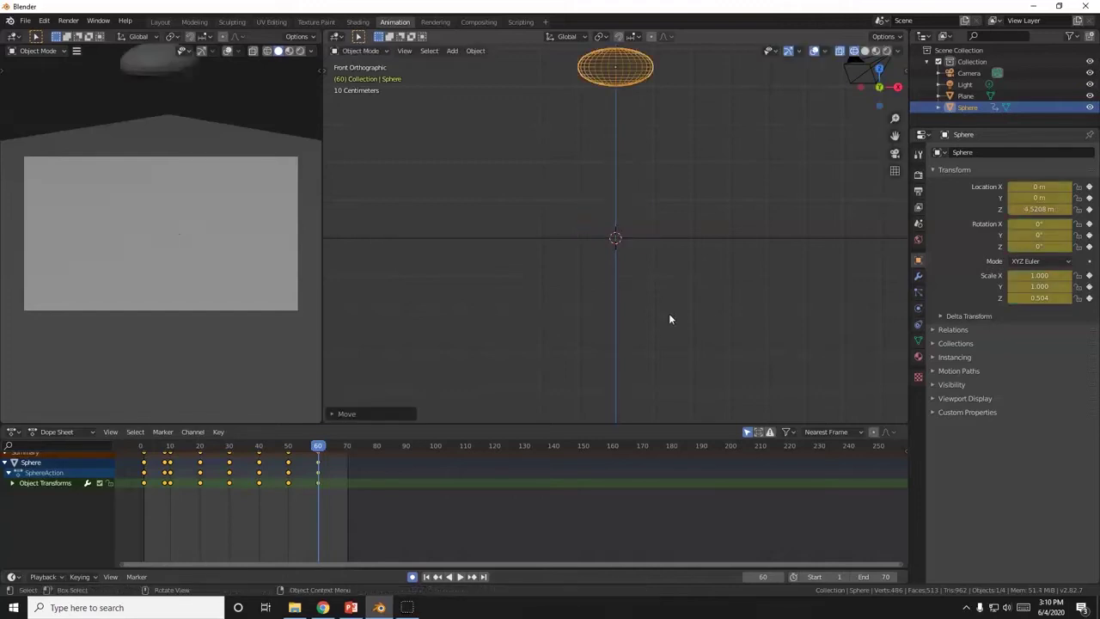
# Step: Stretch the sphere at frame 60 along Z to a scale of about 1.39
pyautogui.press('s')
pyautogui.press('z')
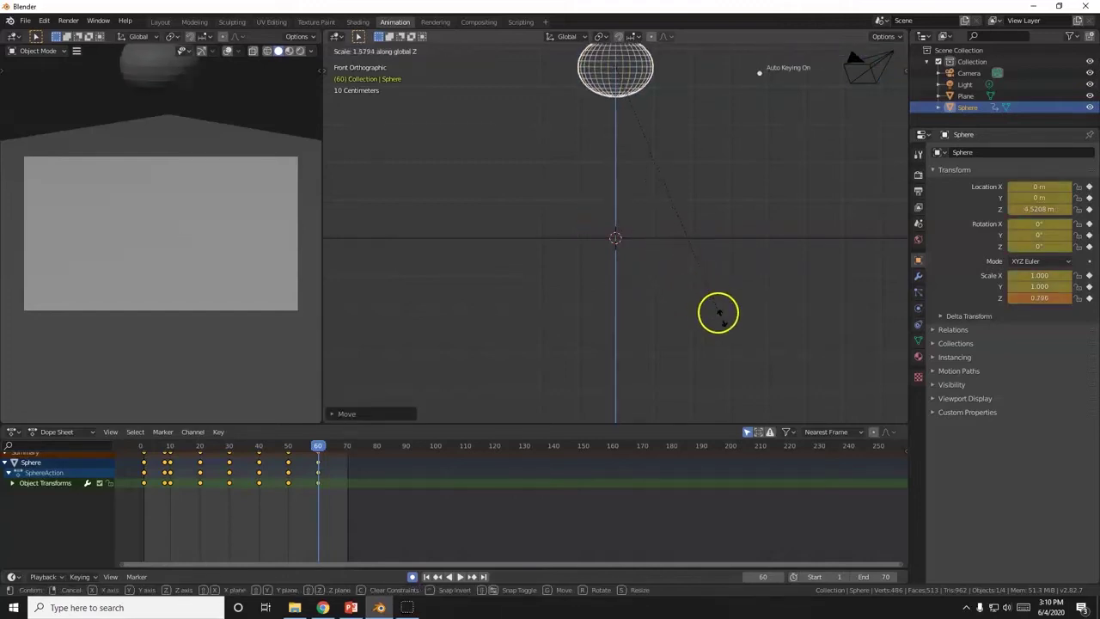
pyautogui.click(856, 97)
pyautogui.scroll(-6, 656, 184)
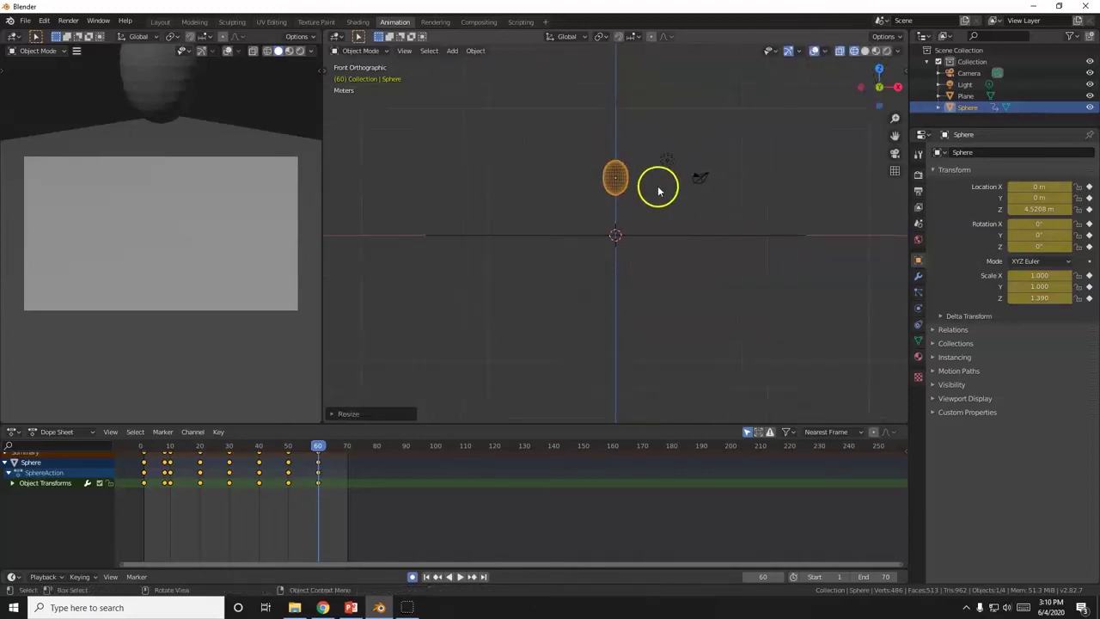
# Step: Advance to frame 70, recheck the Keyframing slide in PowerPoint, and return to Blender
pyautogui.moveTo(322, 445); pyautogui.dragTo(330, 467)
pyautogui.press('space')
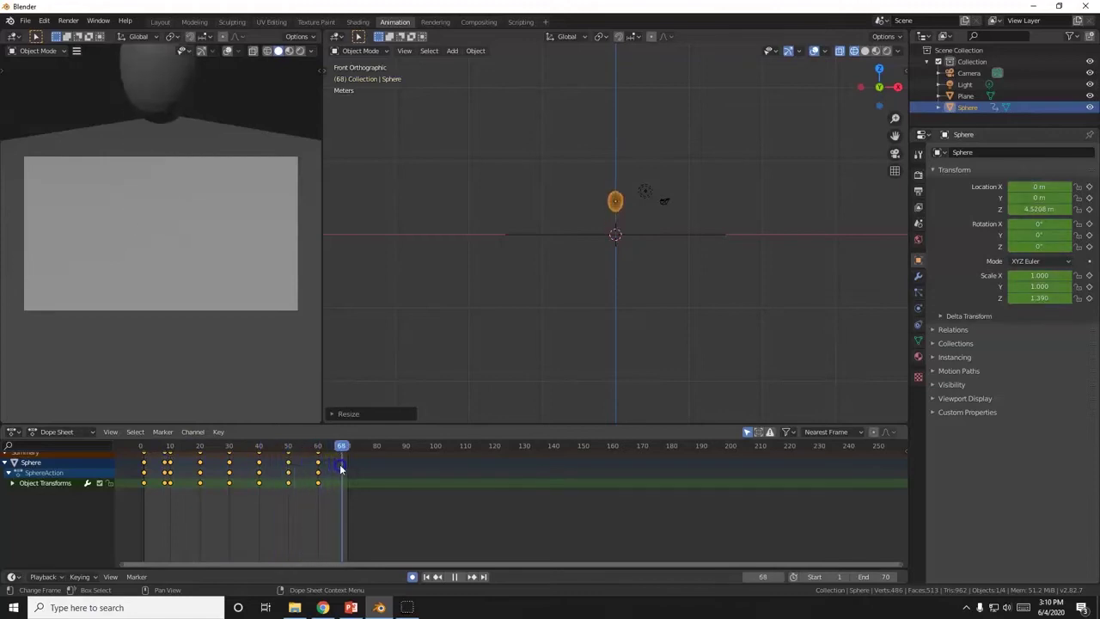
pyautogui.hotkey('alt', 'Tab')
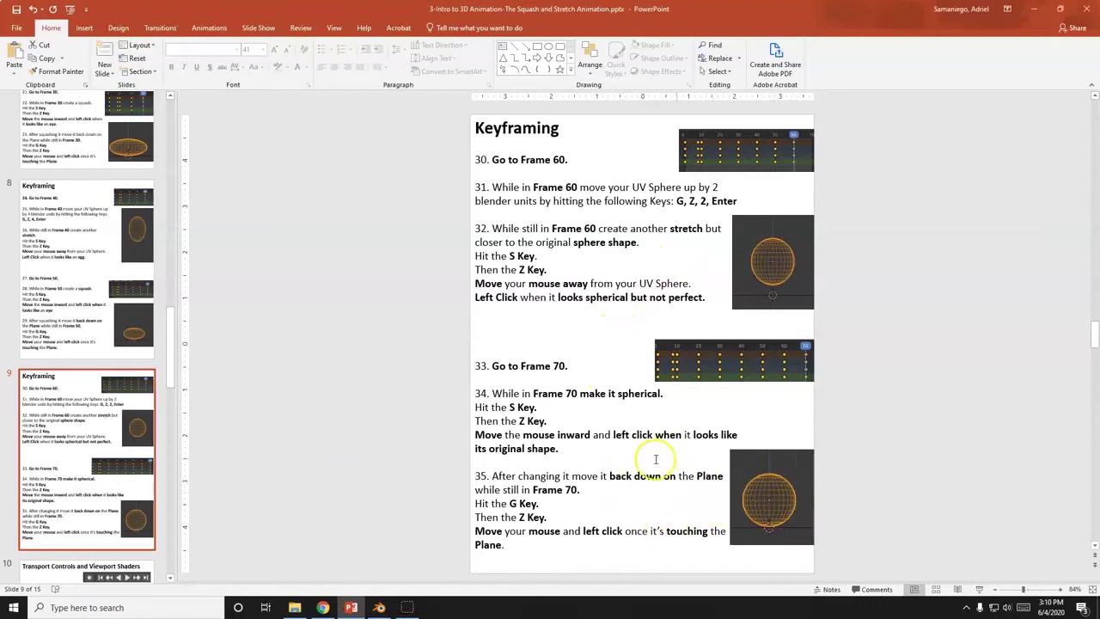
pyautogui.hotkey('alt', 'Tab')
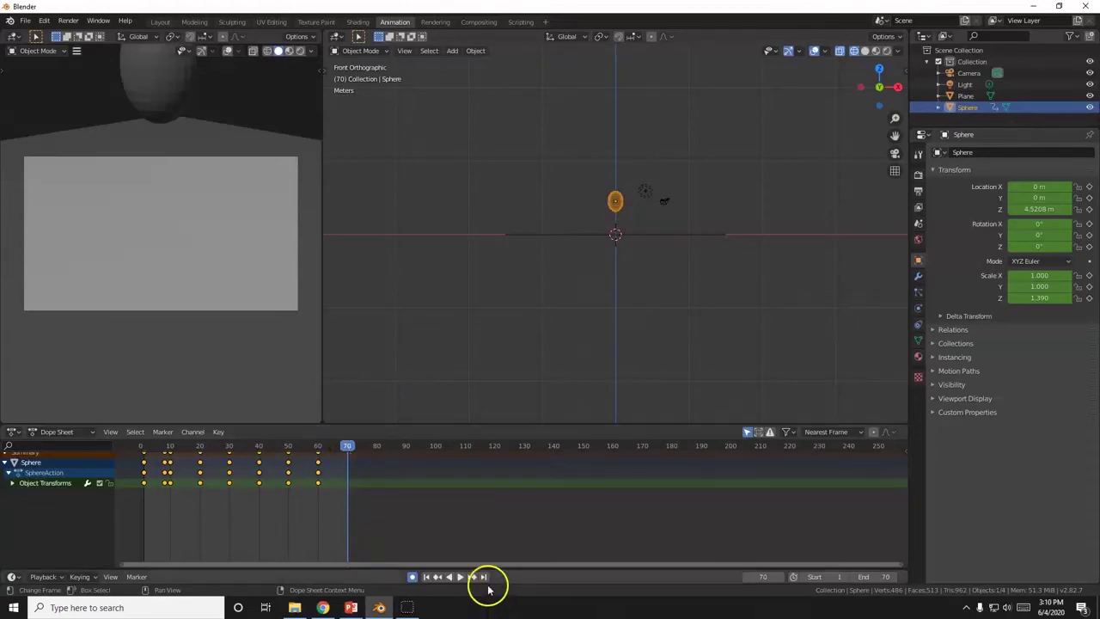
# Step: Jump to the animation's first frame and back to its last frame, 70
pyautogui.click(428, 577)
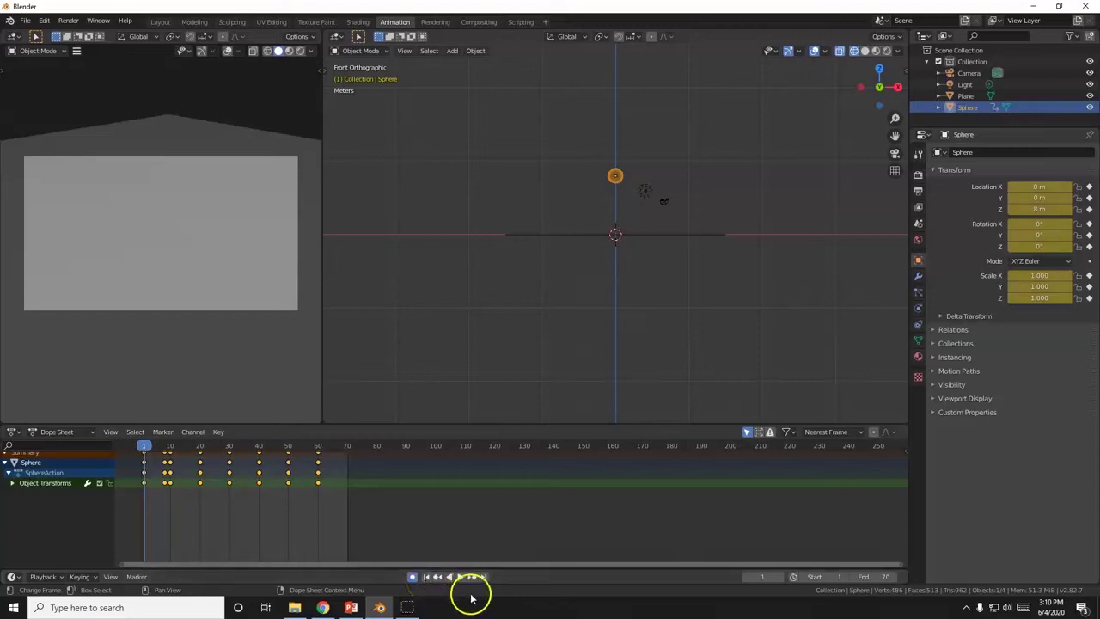
pyautogui.click(413, 577)
pyautogui.click(484, 577)
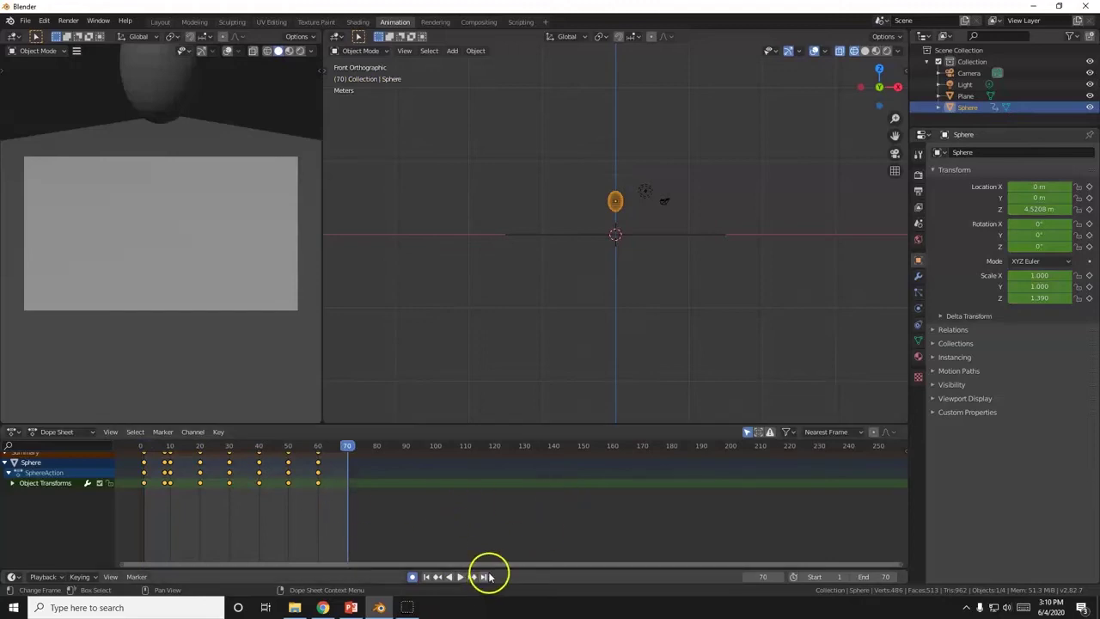
# Step: Lower the sphere along Z at frame 70 to about 1.07 m, close to the plane
pyautogui.scroll(5, 656, 209)
pyautogui.keyDown('shift'); pyautogui.moveTo(662, 201); pyautogui.dragTo(596, 325, button='middle'); pyautogui.keyUp('shift')
pyautogui.scroll(2, 599, 263)
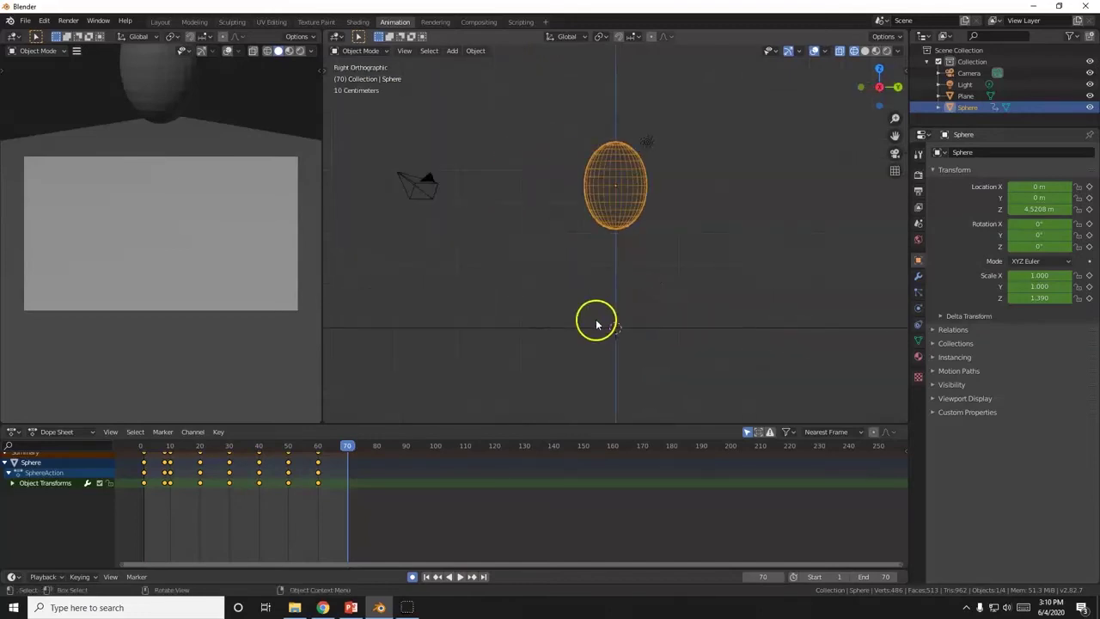
pyautogui.scroll(2, 597, 325)
pyautogui.press('g')
pyautogui.press('z')
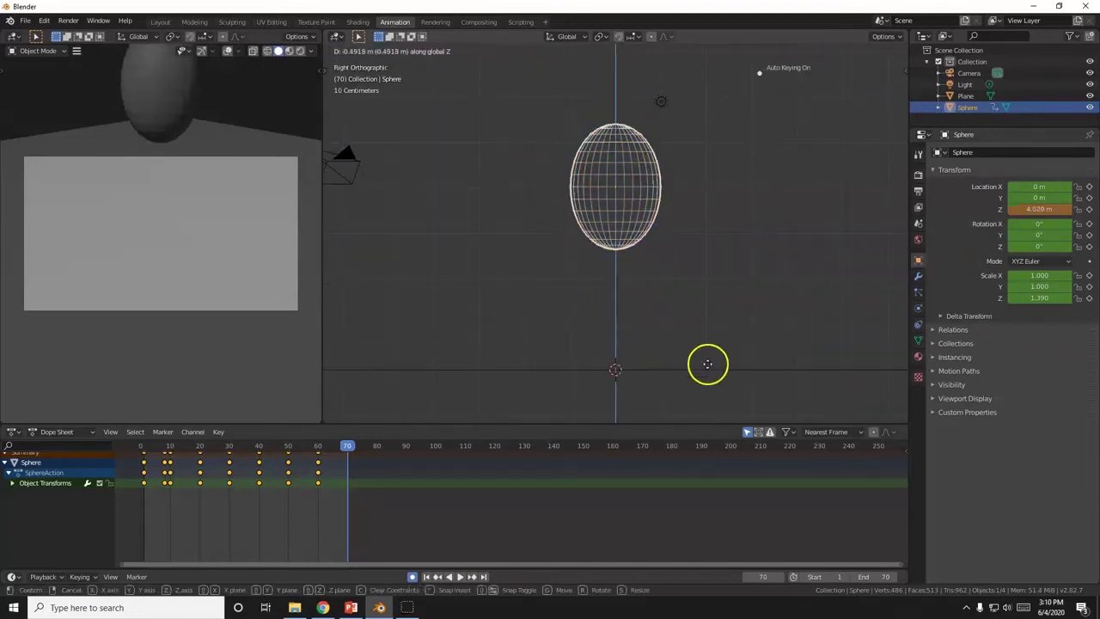
pyautogui.click(780, 209)
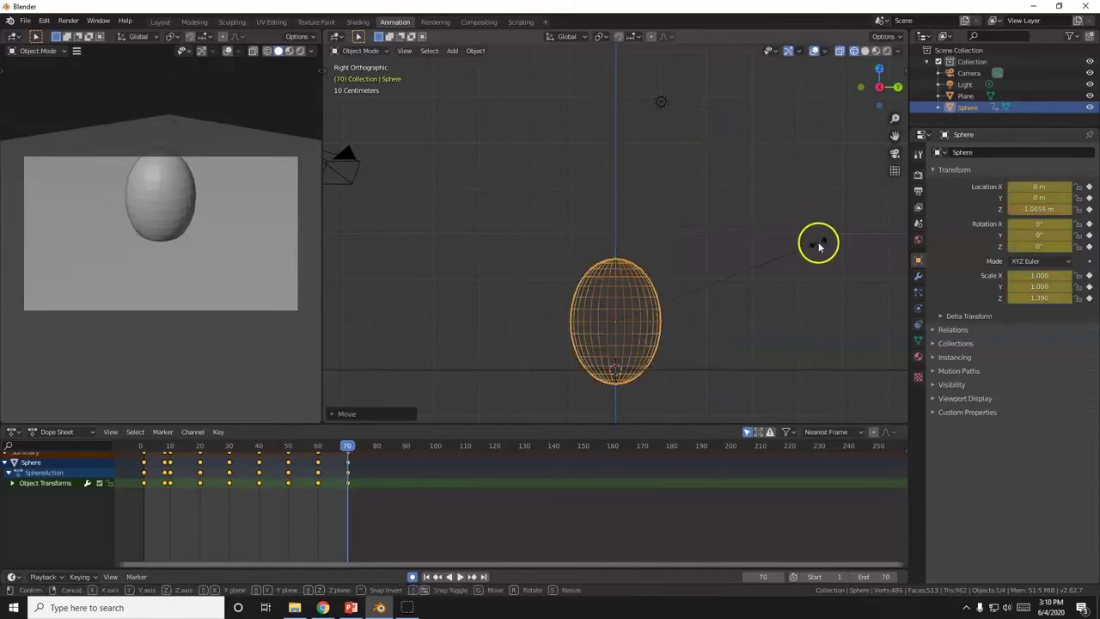
# Step: Scale the sphere along Z at frame 70 to about 0.98, back to a near-spherical shape
pyautogui.press('s')
pyautogui.press('z')
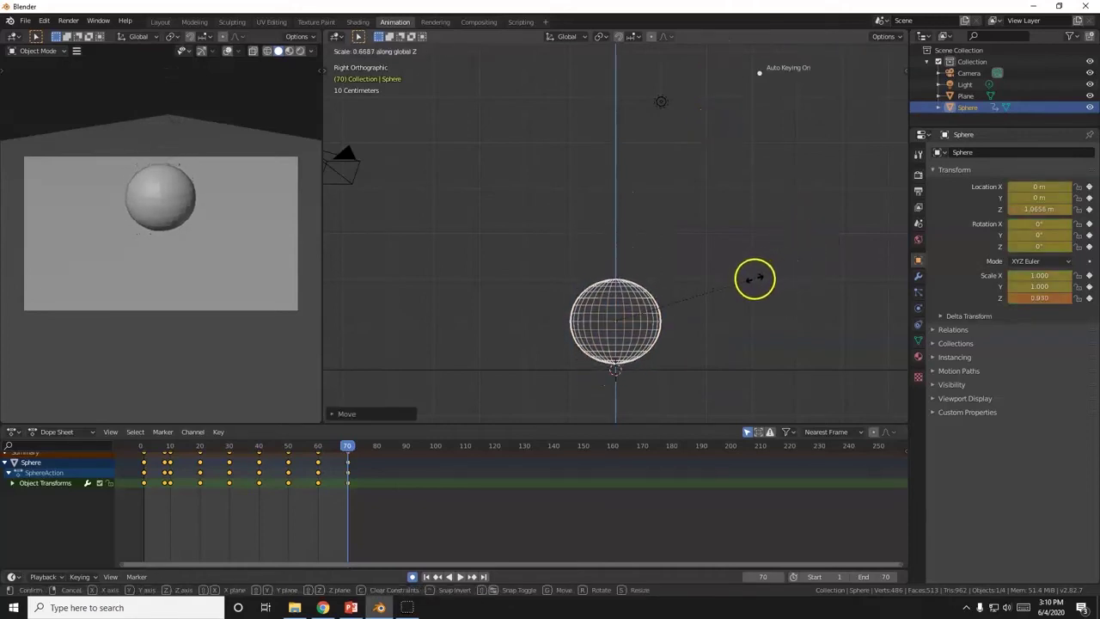
pyautogui.click(763, 277)
pyautogui.scroll(2, 765, 284)
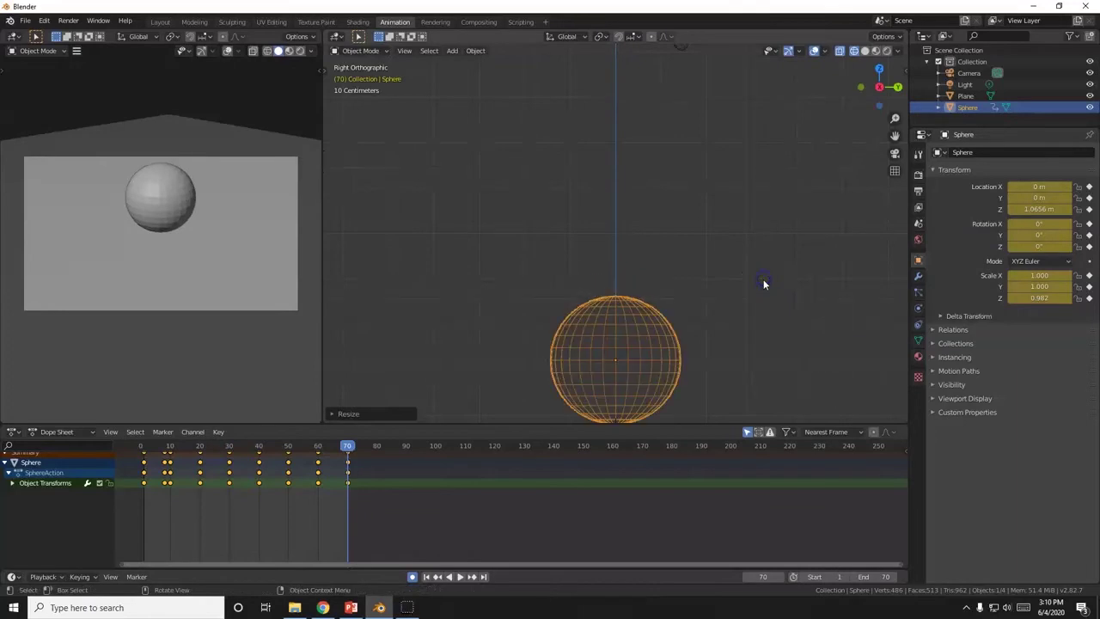
# Step: Lower the sphere along Z at frame 70 to about 0.99 m so it touches the plane
pyautogui.press('KP_Decimal')
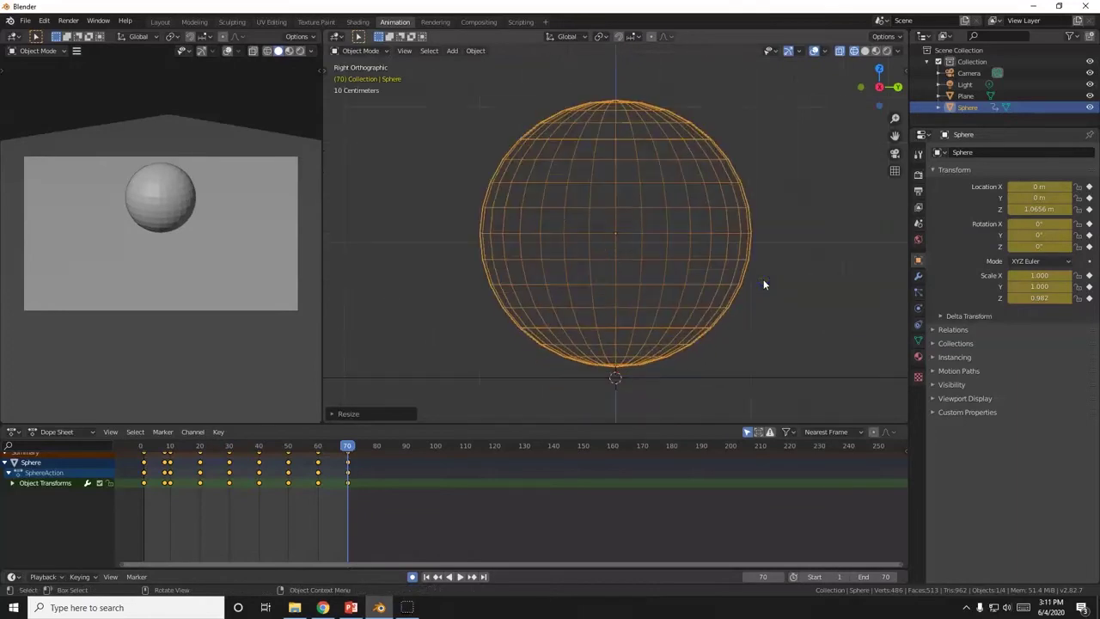
pyautogui.press('g')
pyautogui.press('z')
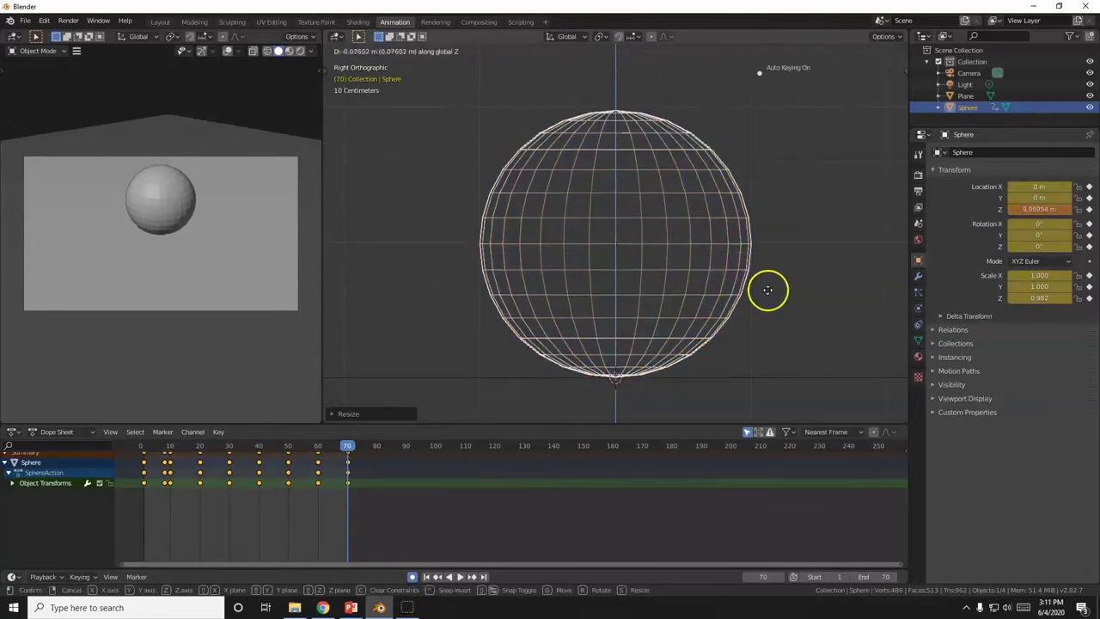
pyautogui.click(766, 291)
# Step: Play the full bounce animation in a perspective view of the scene
pyautogui.scroll(-5, 752, 299)
pyautogui.moveTo(737, 307); pyautogui.dragTo(687, 333, button='middle')
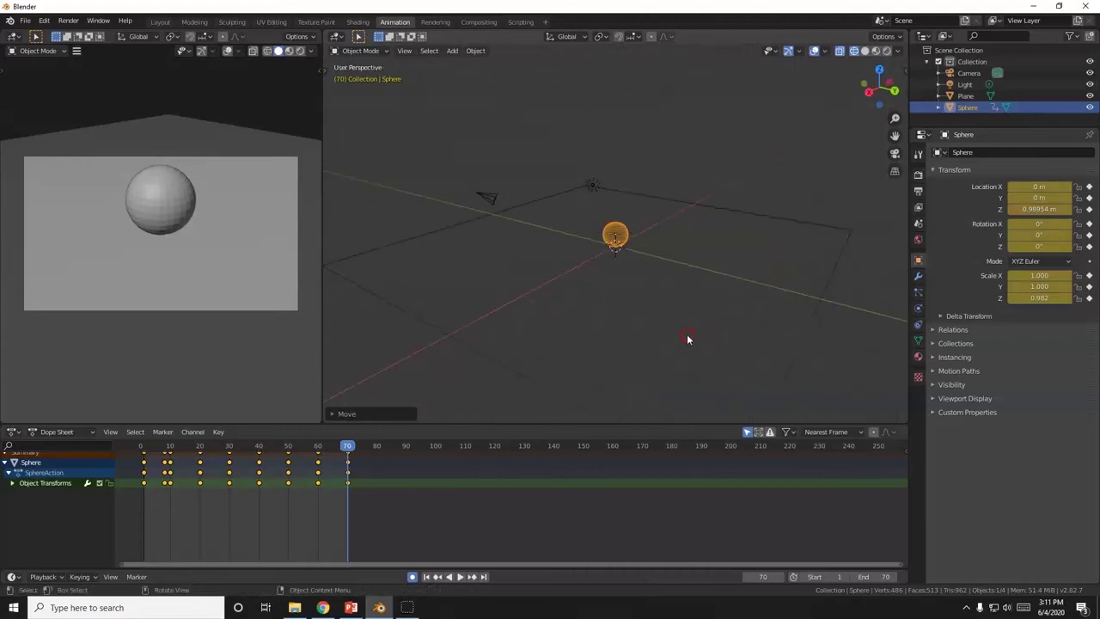
pyautogui.click(460, 576)
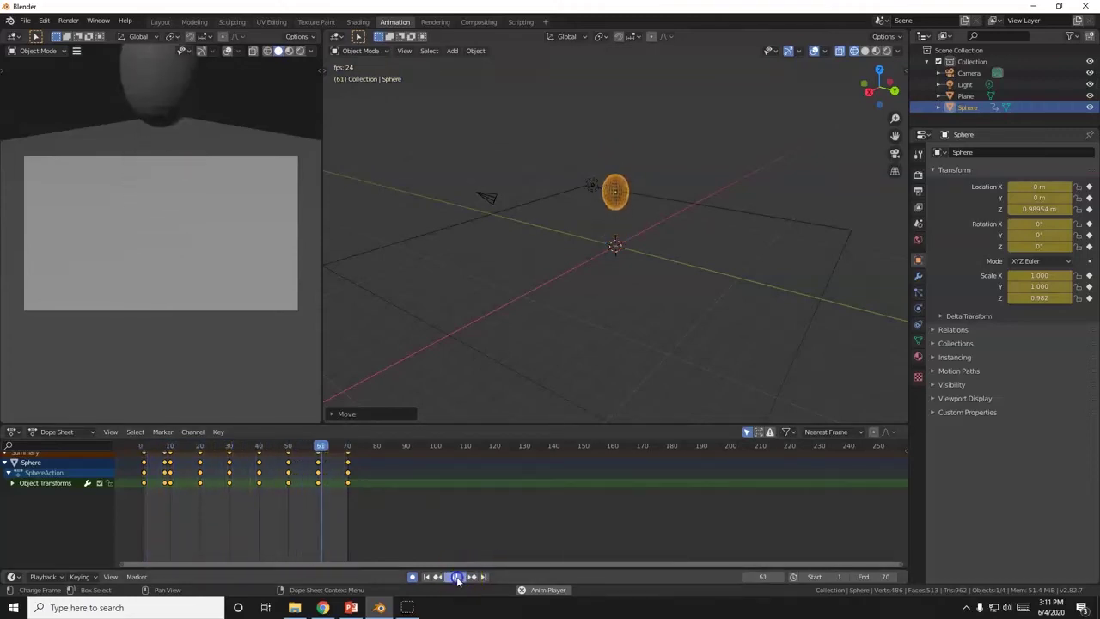
# Step: Check the Transport Controls and Viewport Shaders slide in PowerPoint, and return to Blender
pyautogui.hotkey('alt', 'Tab')
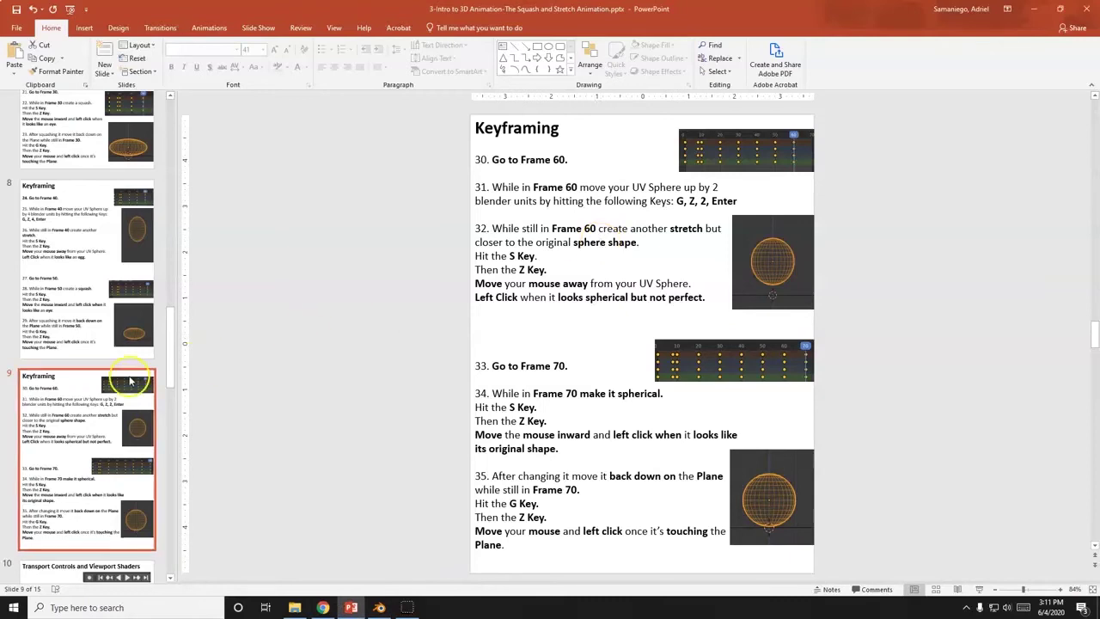
pyautogui.scroll(-3, 86, 429)
pyautogui.click(102, 486)
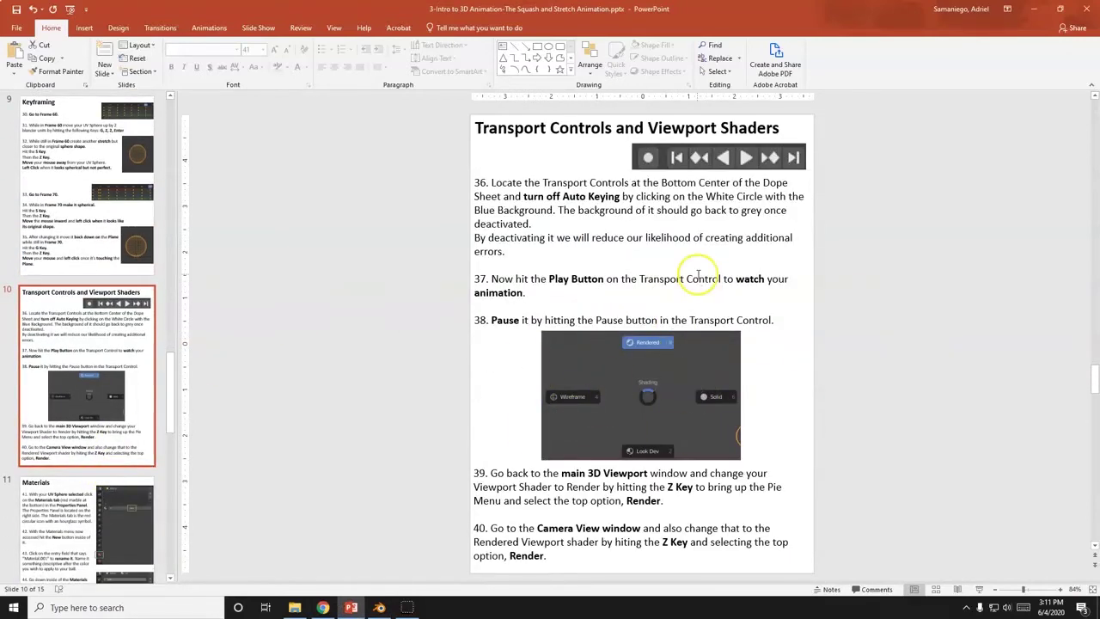
pyautogui.hotkey('alt', 'Tab')
# Step: Preview the sphere in the main viewport with Rendered, Wireframe, Solid and Material Preview shading
pyautogui.moveTo(547, 324); pyautogui.dragTo(641, 257, button='middle')
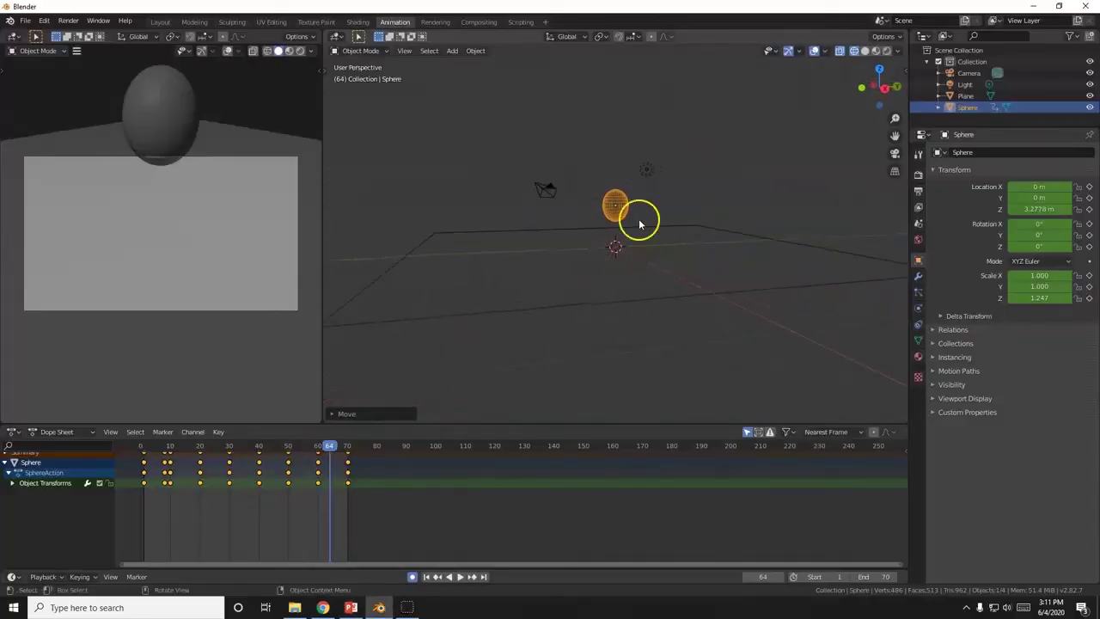
pyautogui.moveTo(639, 218); pyautogui.dragTo(597, 287, button='middle')
pyautogui.moveTo(673, 199); pyautogui.dragTo(612, 307, button='middle')
pyautogui.press('KP_Decimal')
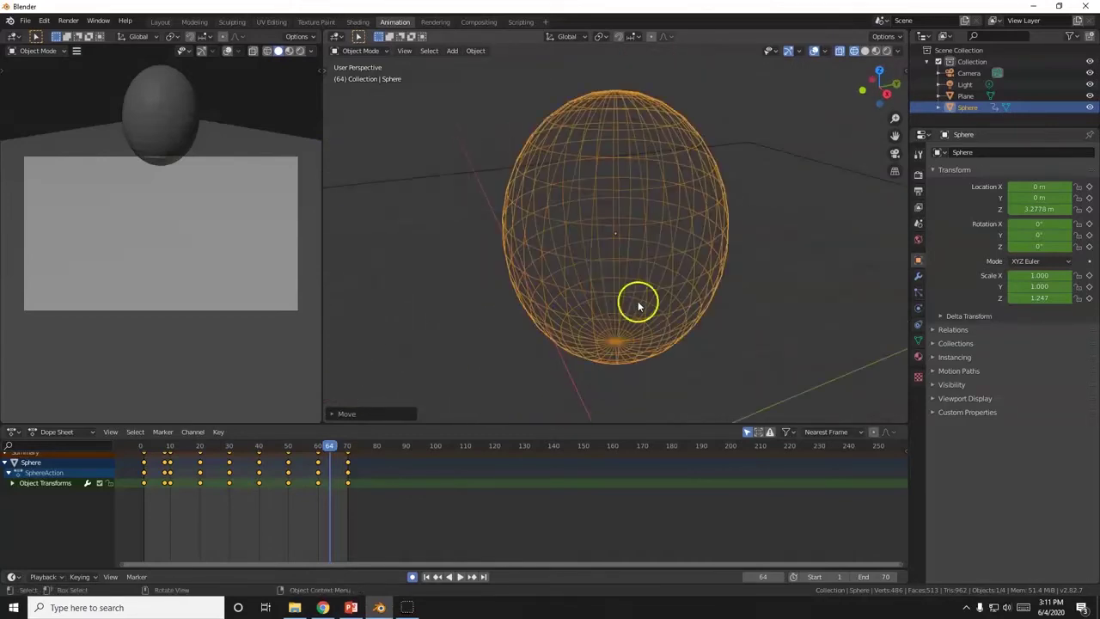
pyautogui.scroll(-5, 637, 301)
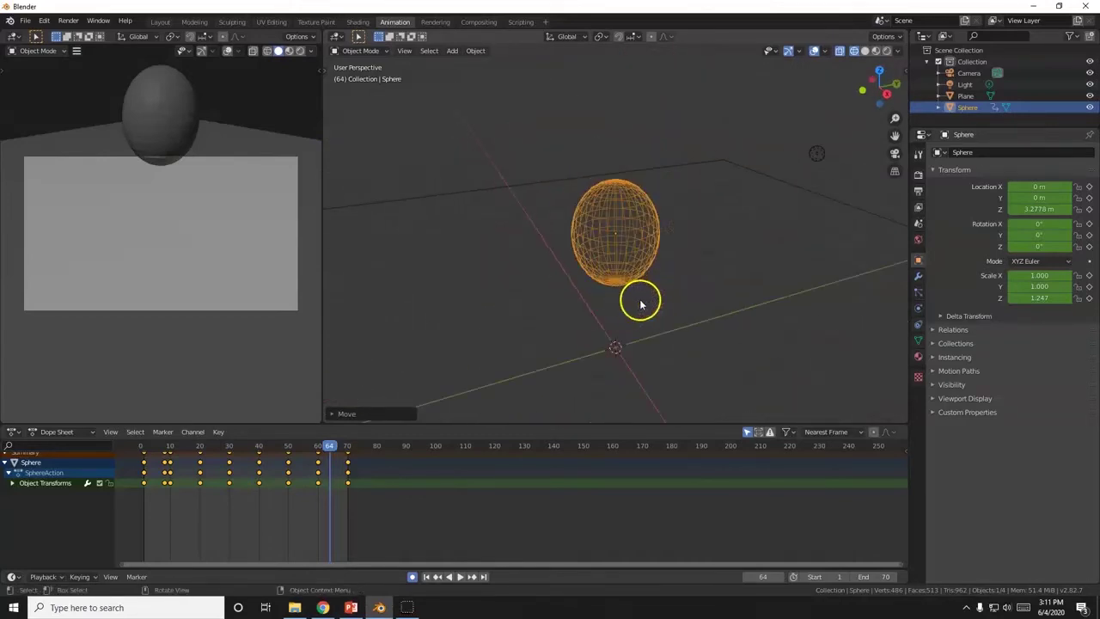
pyautogui.click(888, 54)
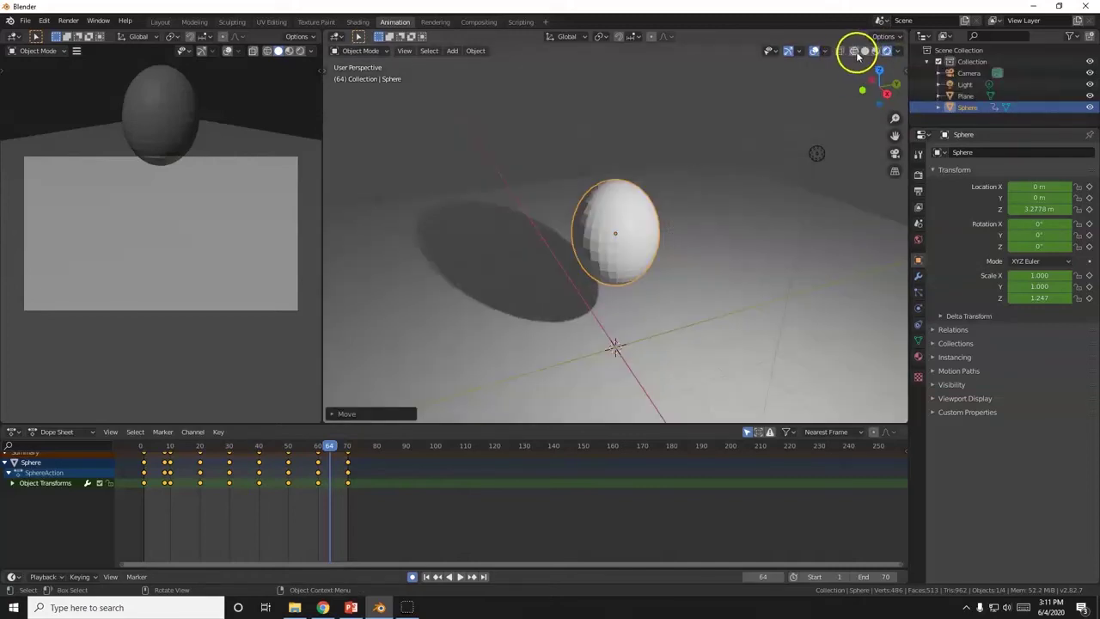
pyautogui.click(855, 52)
pyautogui.click(865, 52)
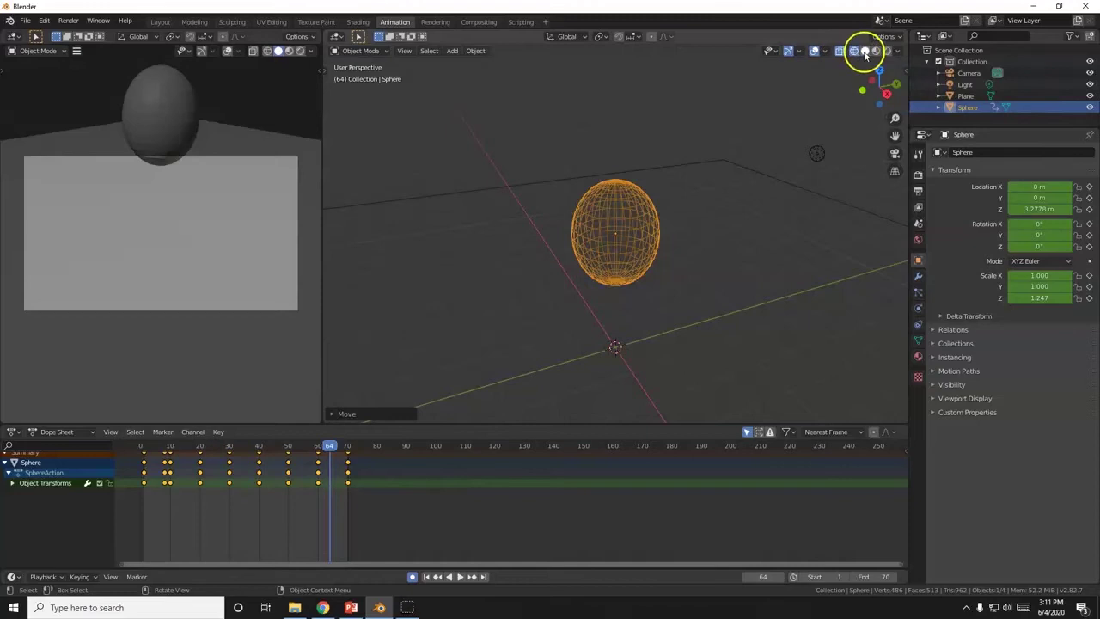
pyautogui.moveTo(676, 239); pyautogui.dragTo(626, 298, button='middle')
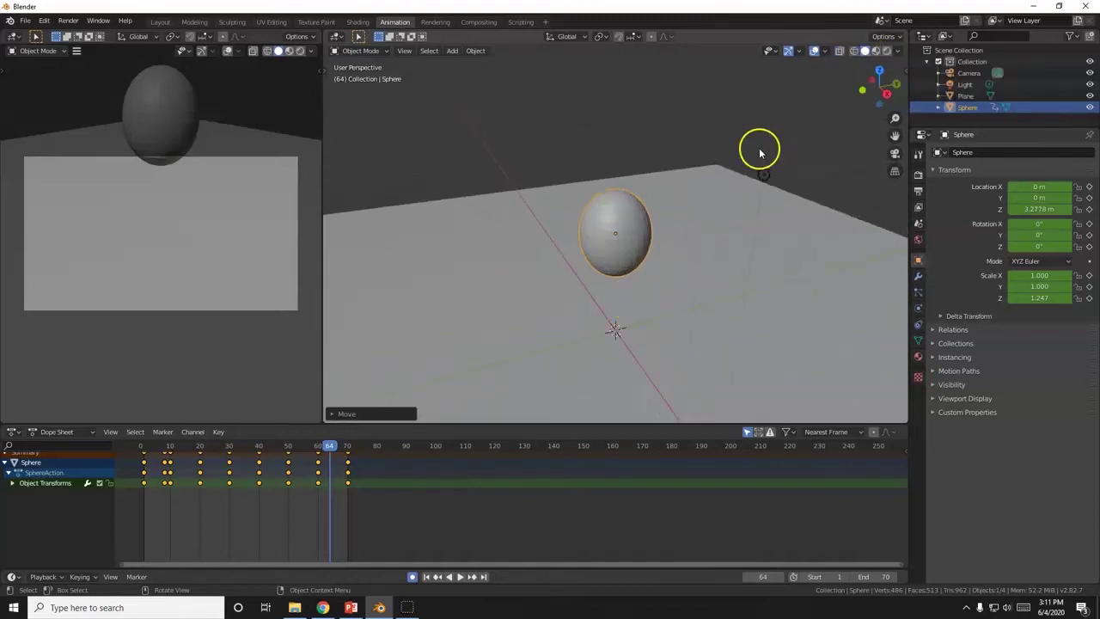
pyautogui.click(876, 51)
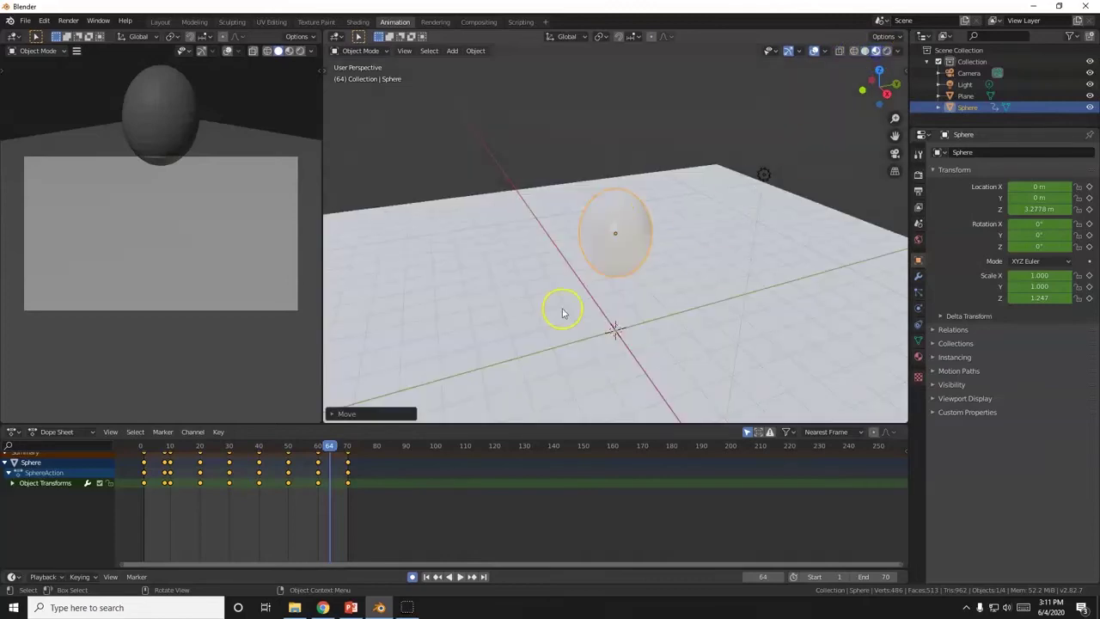
# Step: Set the main viewport's shading to Rendered
pyautogui.click(887, 50)
pyautogui.moveTo(621, 314)
pyautogui.mouseDown()
pyautogui.moveTo(457, 305)
pyautogui.moveTo(559, 312)
pyautogui.moveTo(614, 300)
pyautogui.mouseUp()
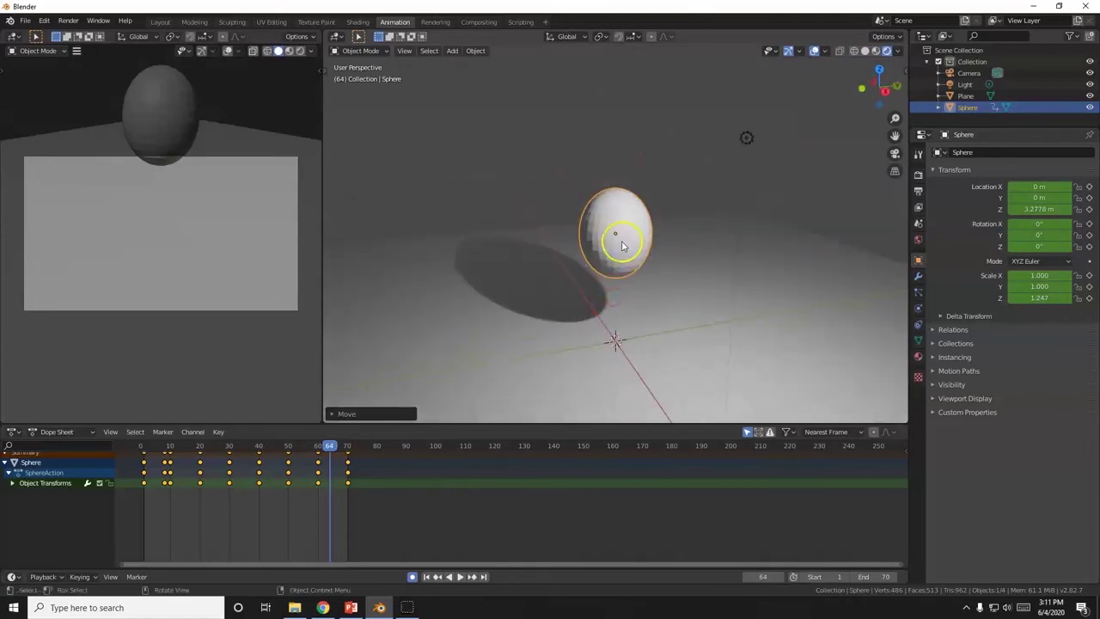
pyautogui.press('z')
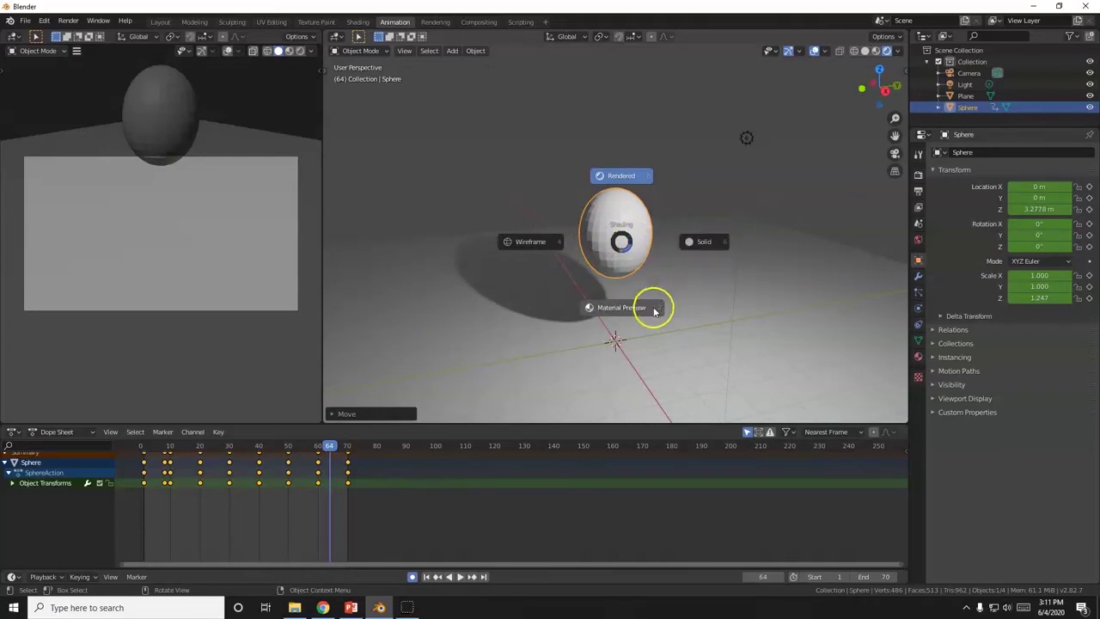
pyautogui.click(629, 165)
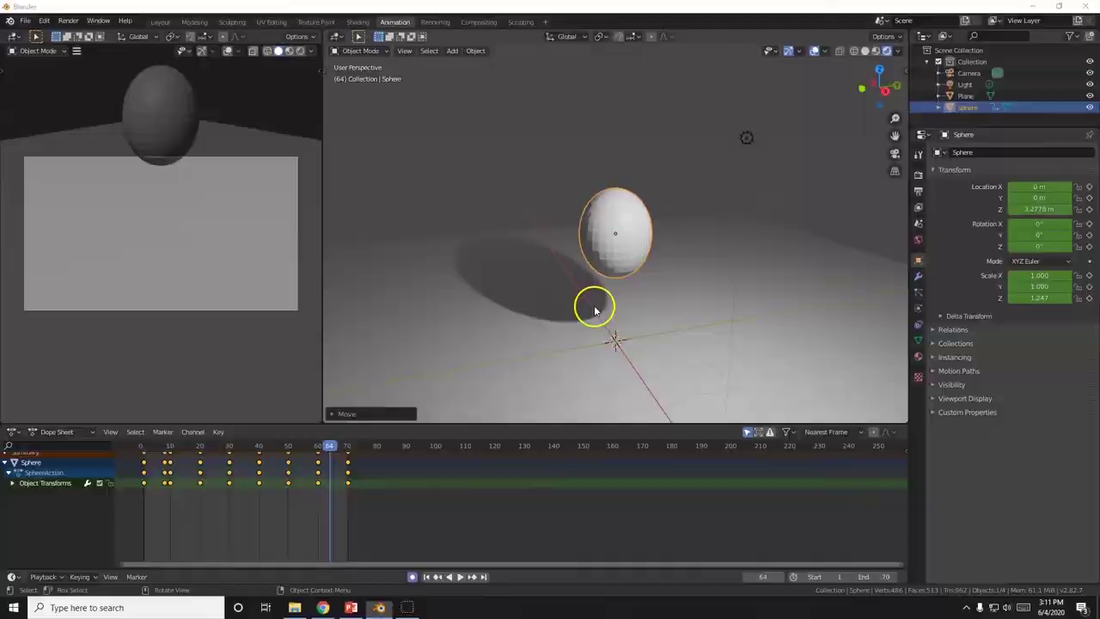
# Step: Check the Materials slide in PowerPoint and return to Blender
pyautogui.hotkey('alt', 'Tab')
pyautogui.scroll(-3, 94, 429)
pyautogui.click(92, 427)
pyautogui.hotkey('alt', 'Tab')
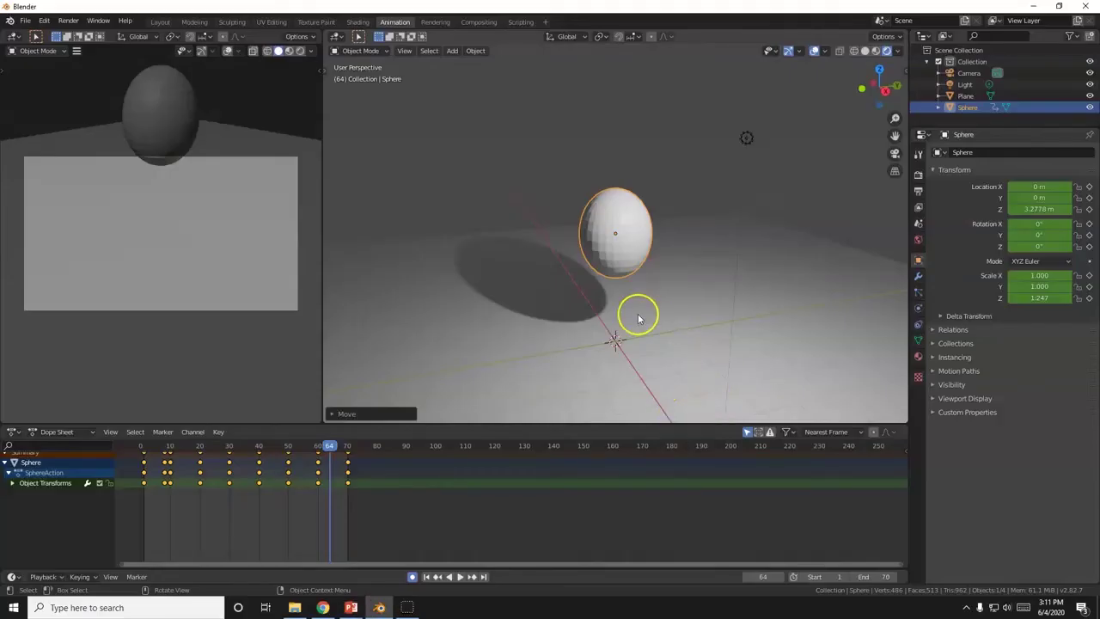
# Step: Add a new material to the sphere and name it Red
pyautogui.scroll(-3, 608, 267)
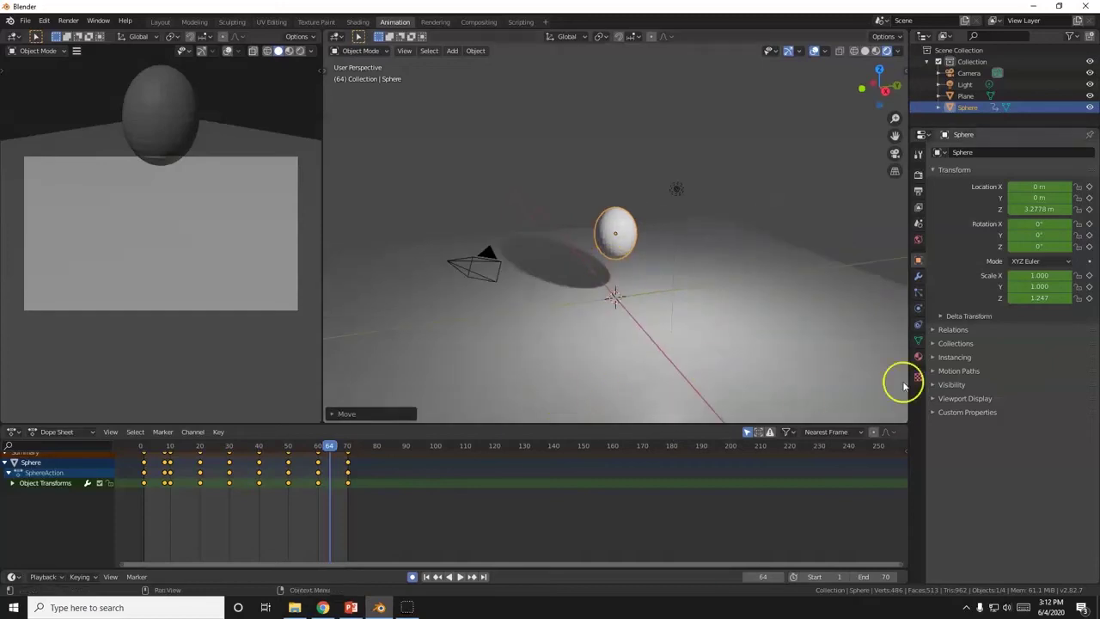
pyautogui.click(918, 358)
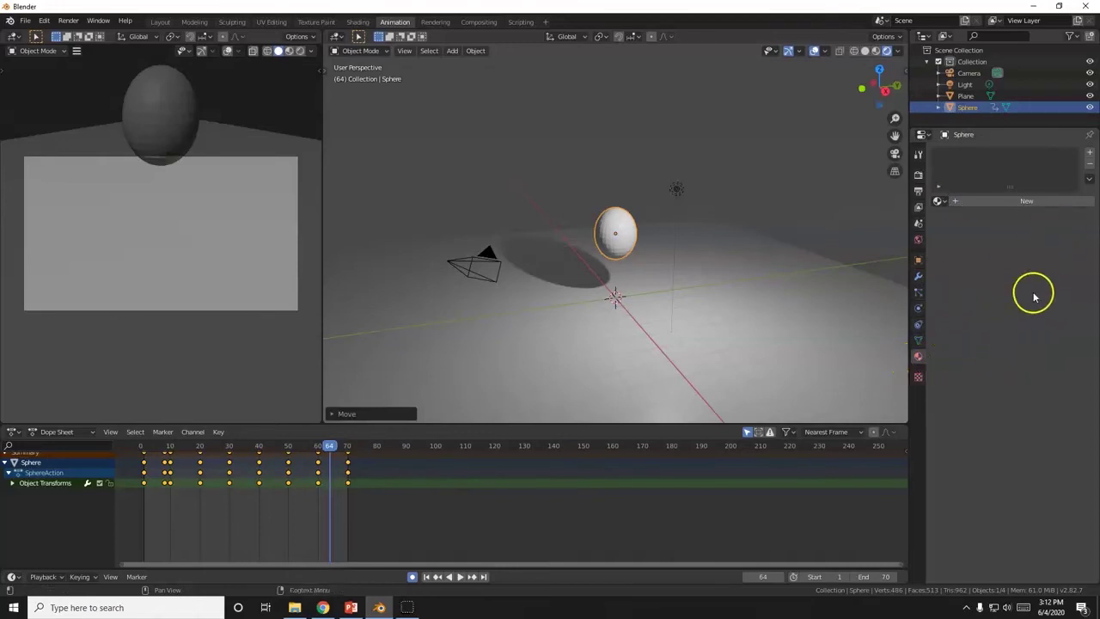
pyautogui.click(1013, 202)
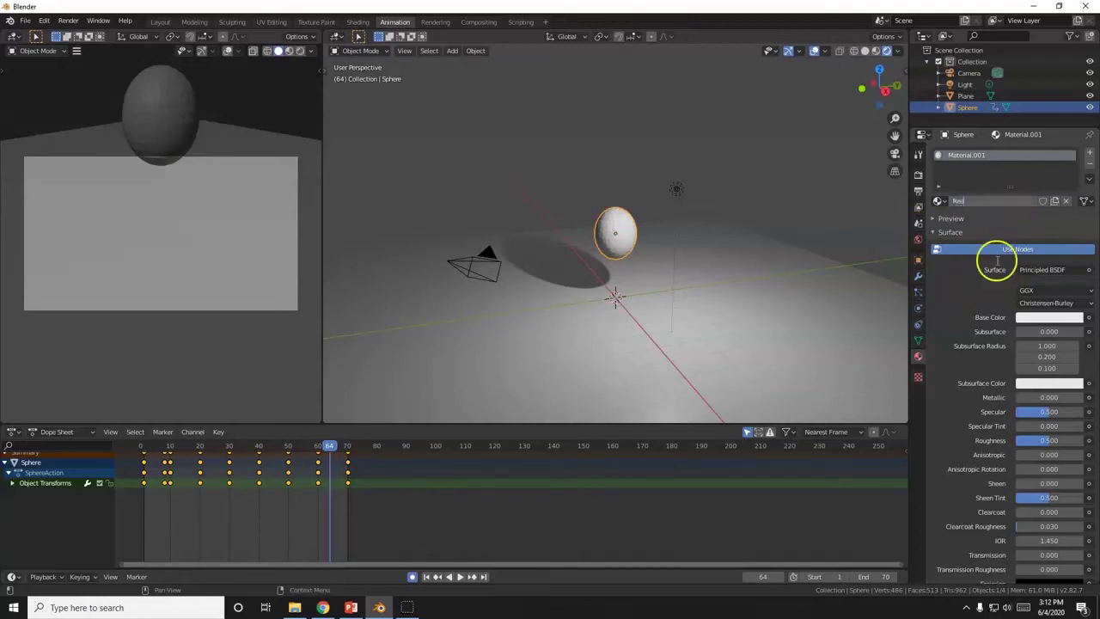
pyautogui.click(1023, 316)
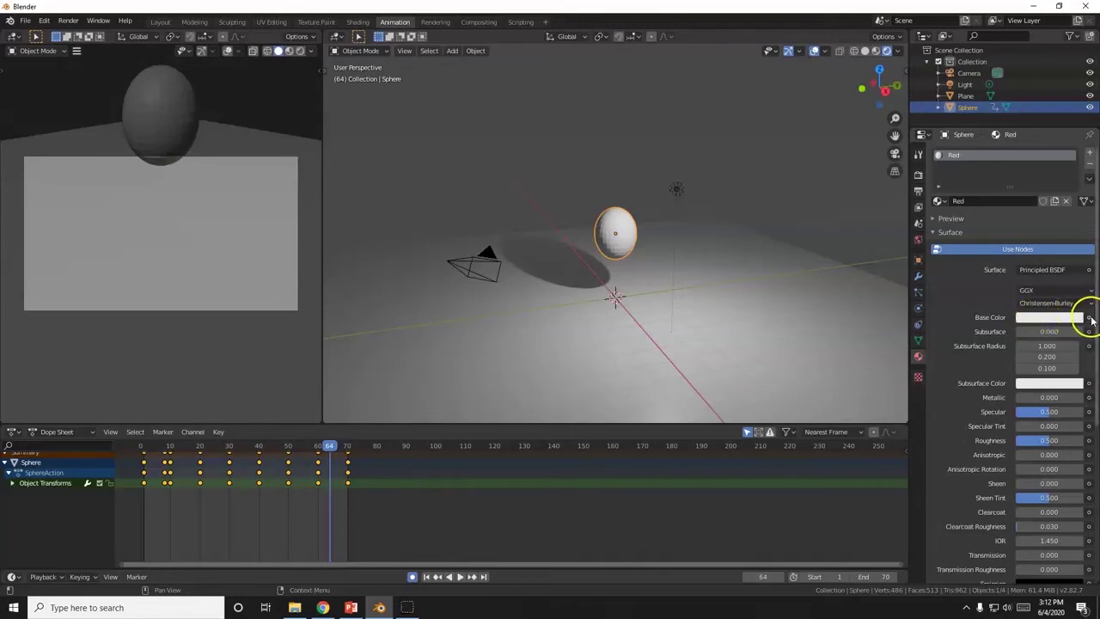
# Step: Set the Red material's base color to red with hue about 0.98, saturation 1 and value 0.84
pyautogui.click(1048, 318)
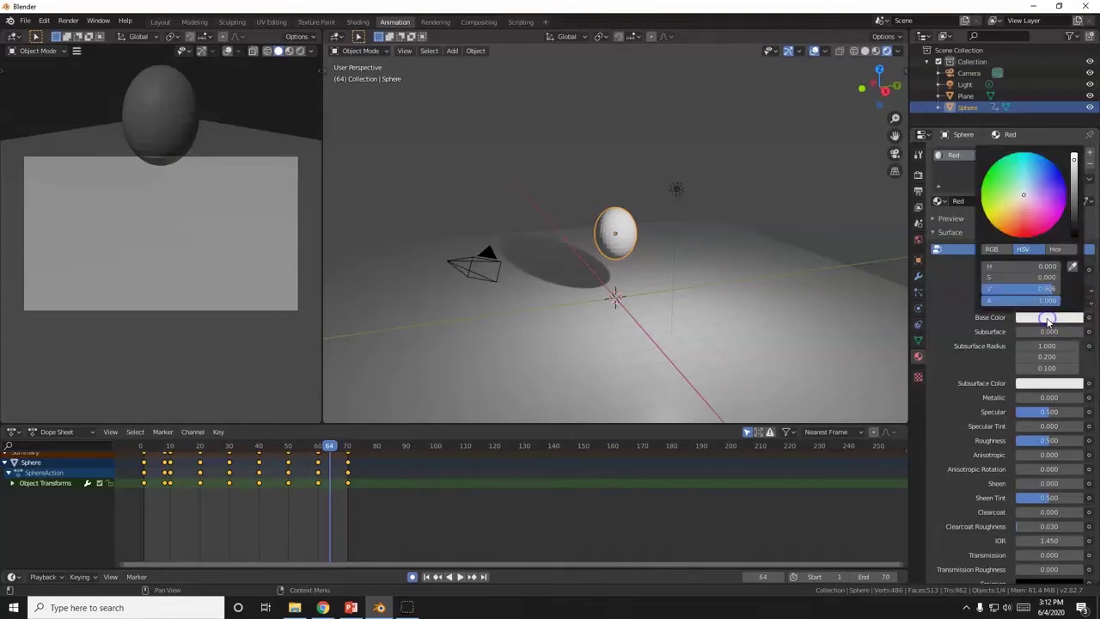
pyautogui.moveTo(1023, 200); pyautogui.dragTo(1028, 234)
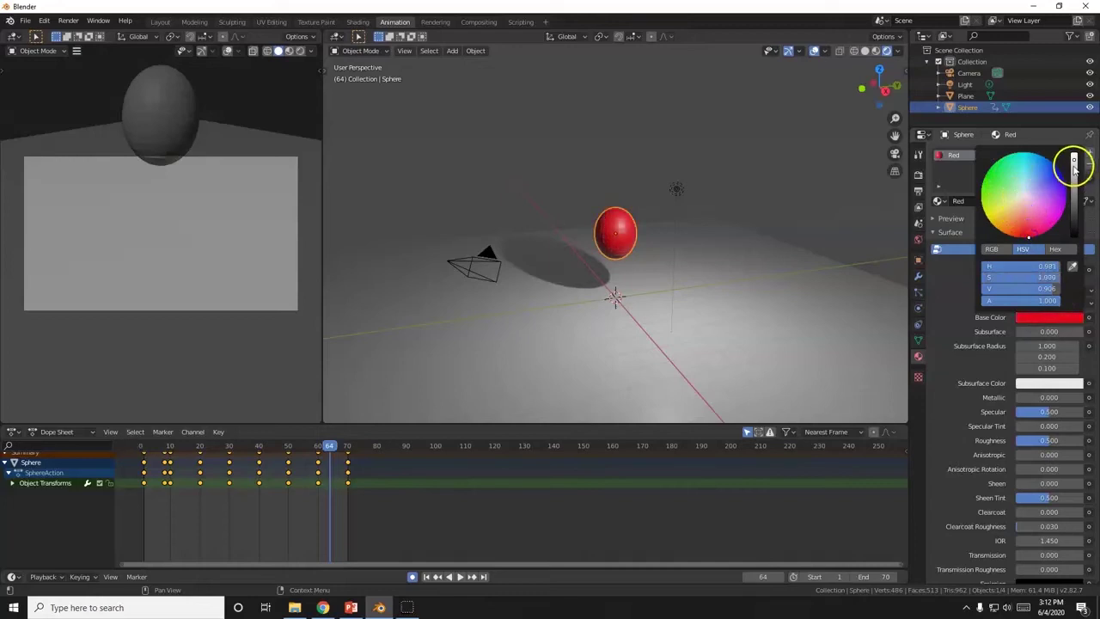
pyautogui.moveTo(1074, 159)
pyautogui.mouseDown()
pyautogui.moveTo(1073, 135)
pyautogui.moveTo(1086, 234)
pyautogui.moveTo(1088, 146)
pyautogui.moveTo(1093, 164)
pyautogui.mouseUp()
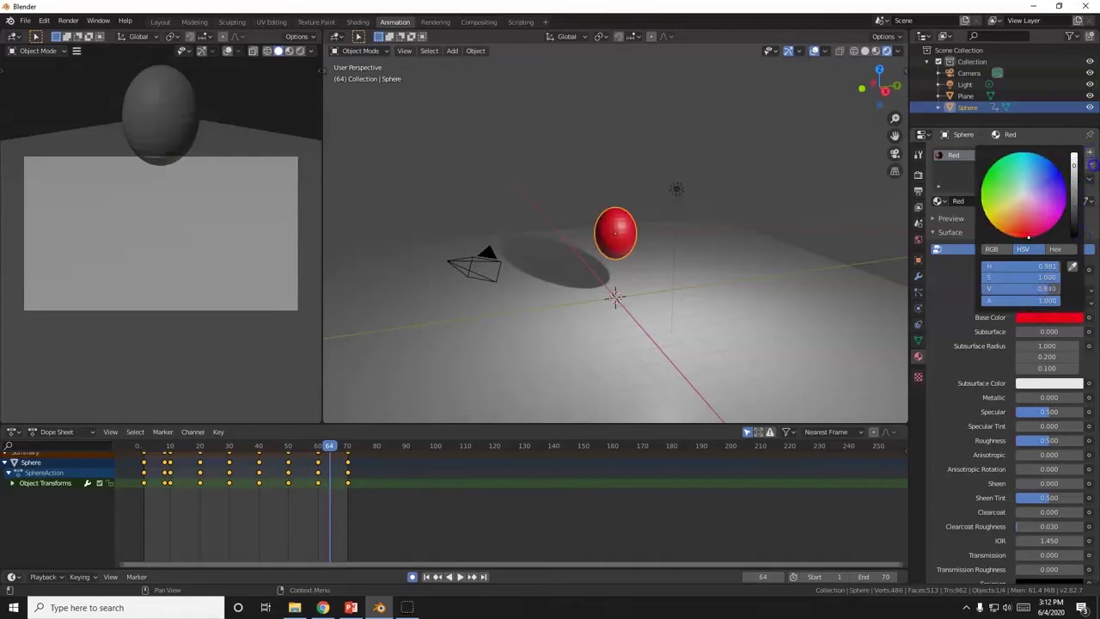
# Step: Play the animation with the red sphere in the rendered view, and pause it
pyautogui.scroll(6, 639, 246)
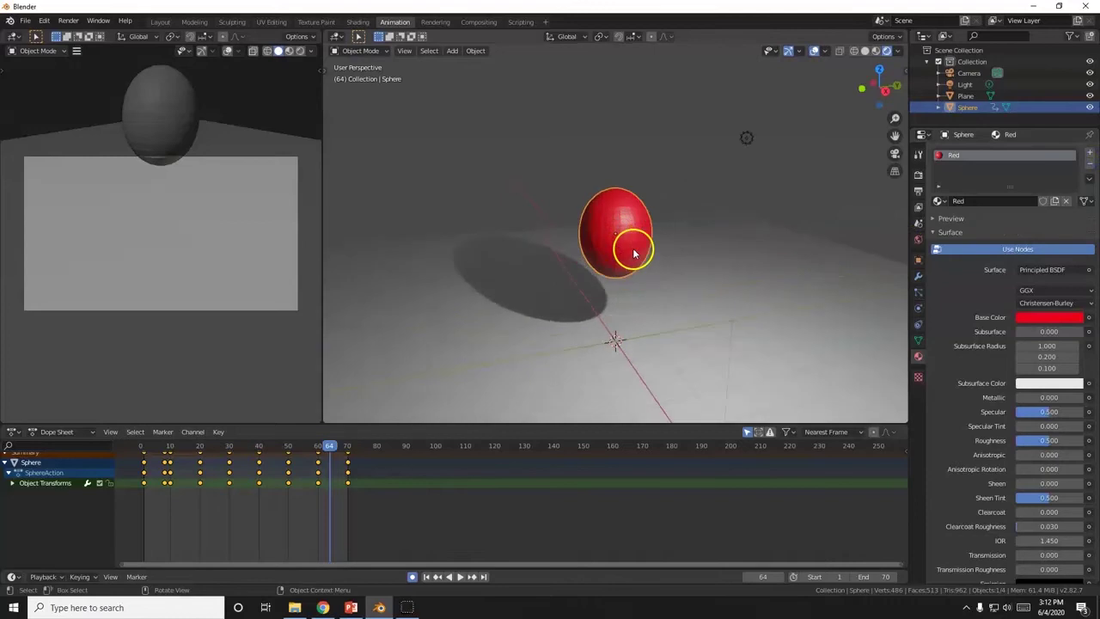
pyautogui.moveTo(617, 292); pyautogui.dragTo(636, 327, button='middle')
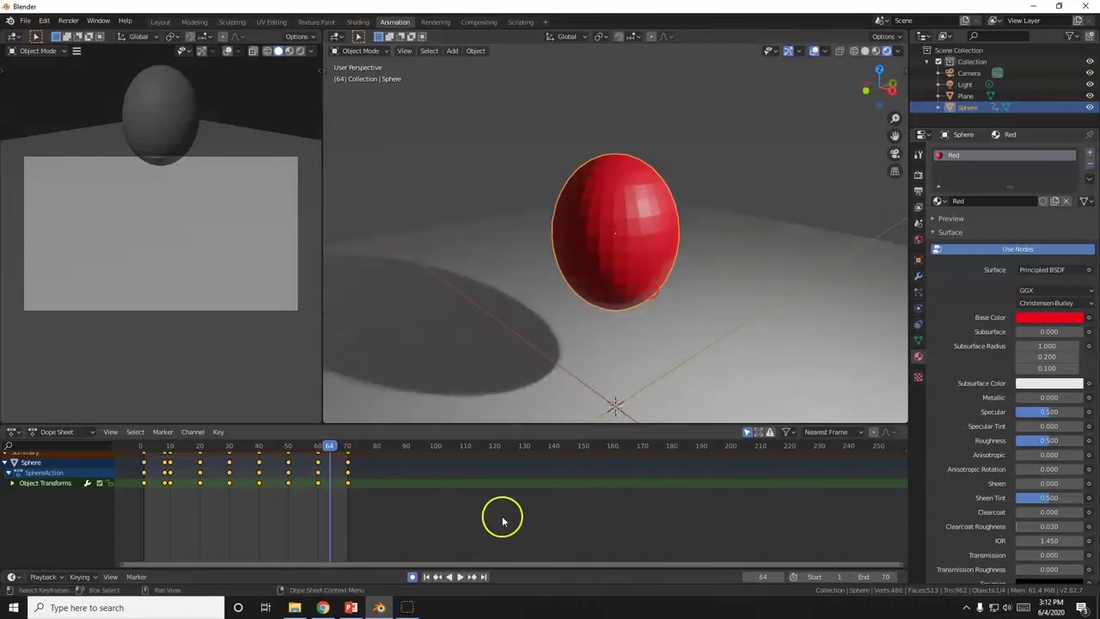
pyautogui.click(462, 577)
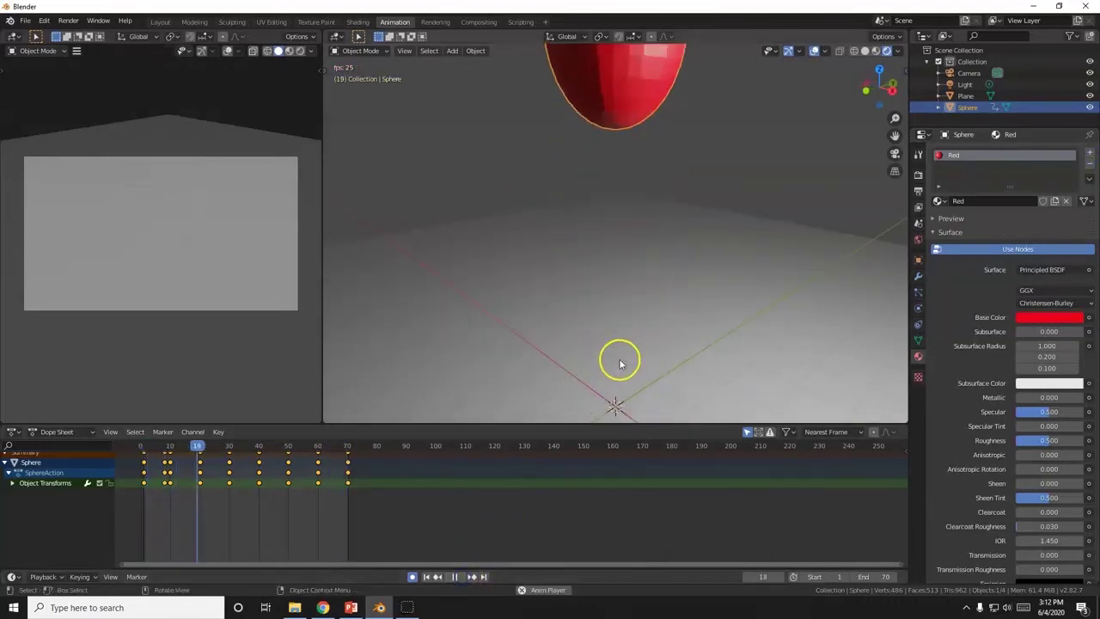
pyautogui.click(460, 577)
# Step: Go to frame 45 and apply Shade Smooth to the sphere
pyautogui.click(275, 445)
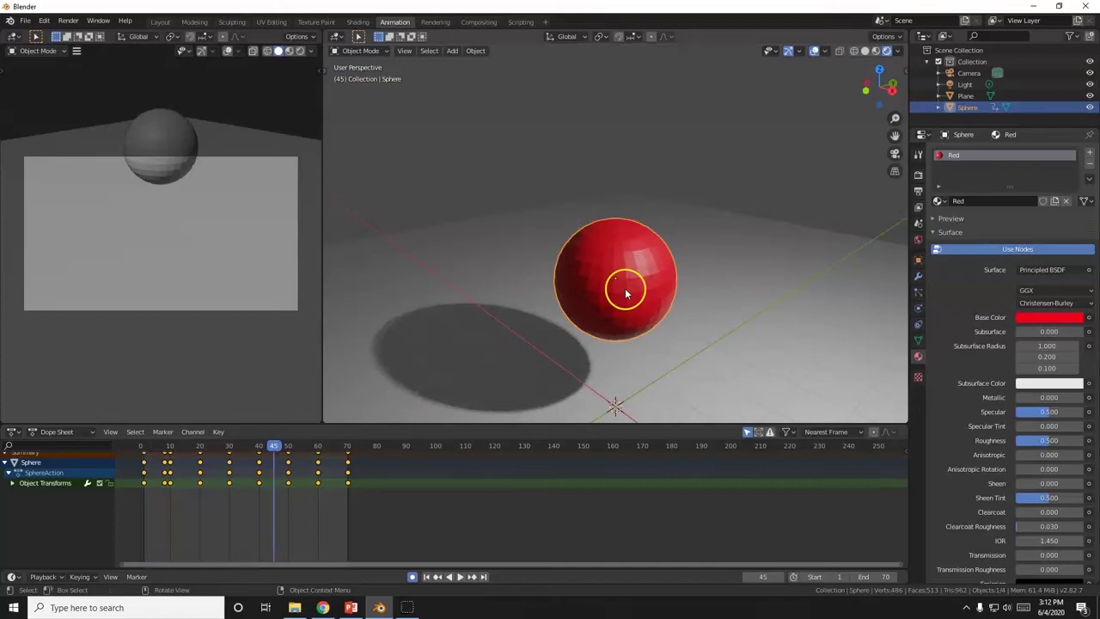
pyautogui.rightClick(624, 254)
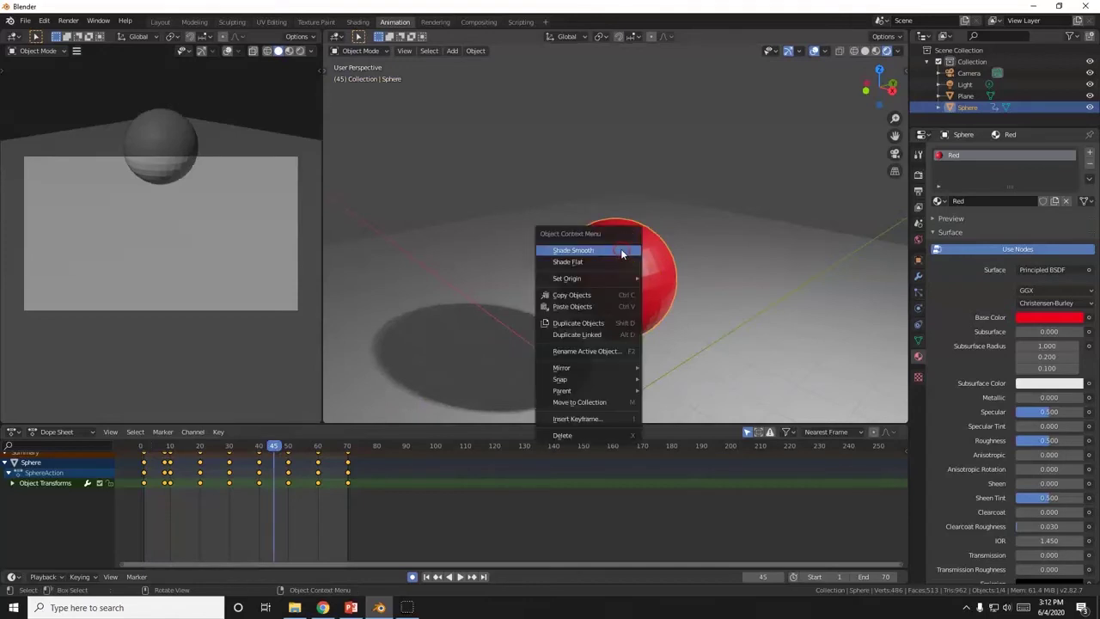
pyautogui.click(580, 251)
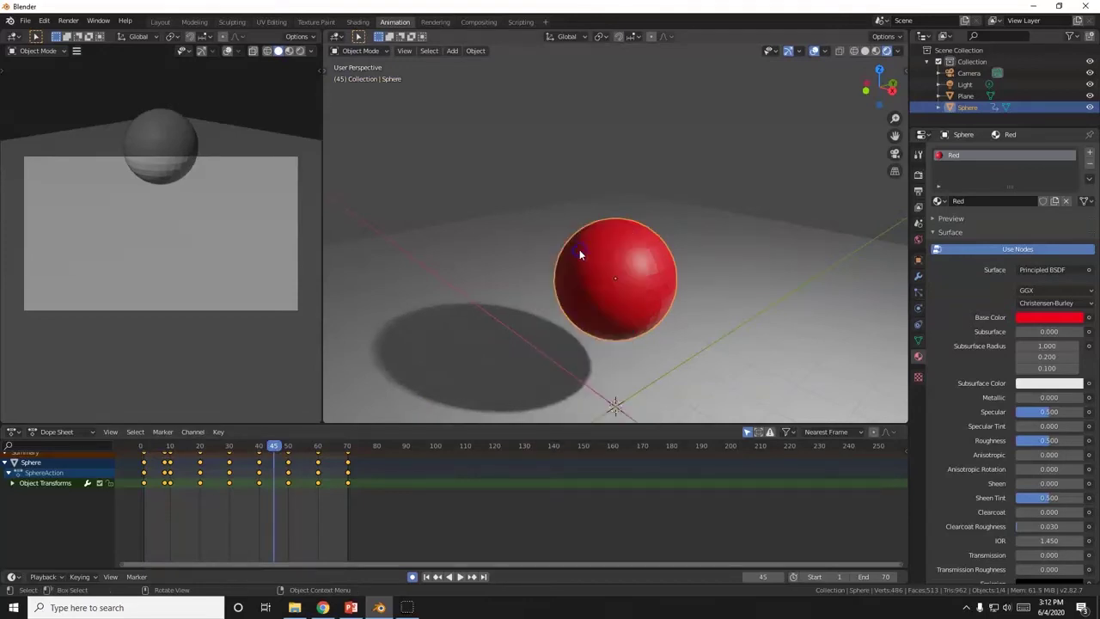
# Step: Play and pause the smooth-shaded animation, and read the Shade Smooth and Camera slide in PowerPoint before returning to Blender
pyautogui.click(459, 576)
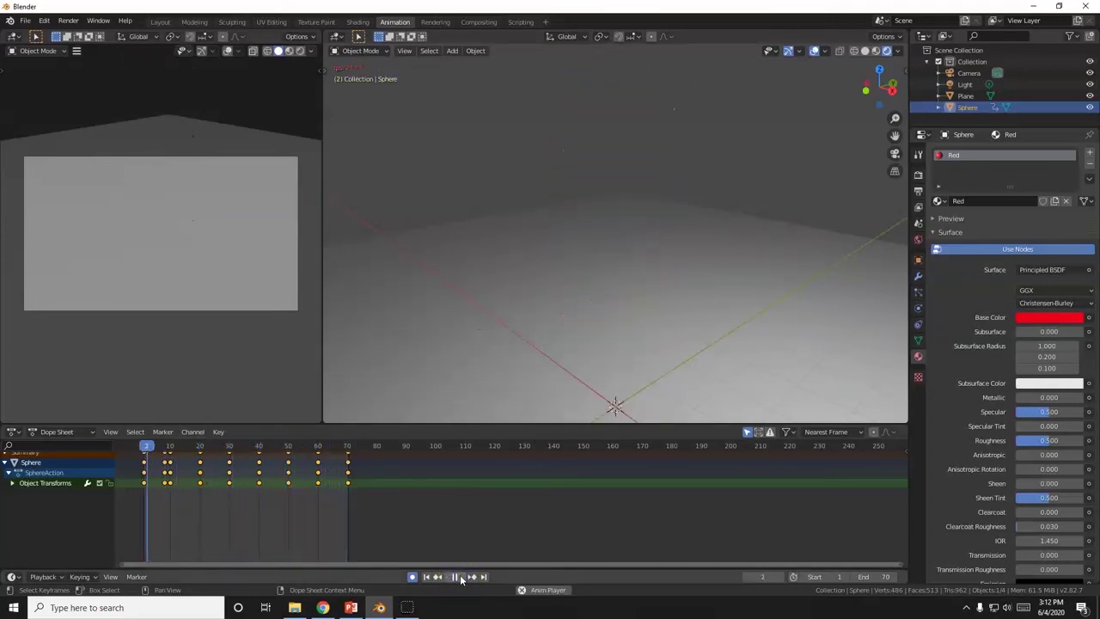
pyautogui.click(461, 577)
pyautogui.hotkey('alt', 'Tab')
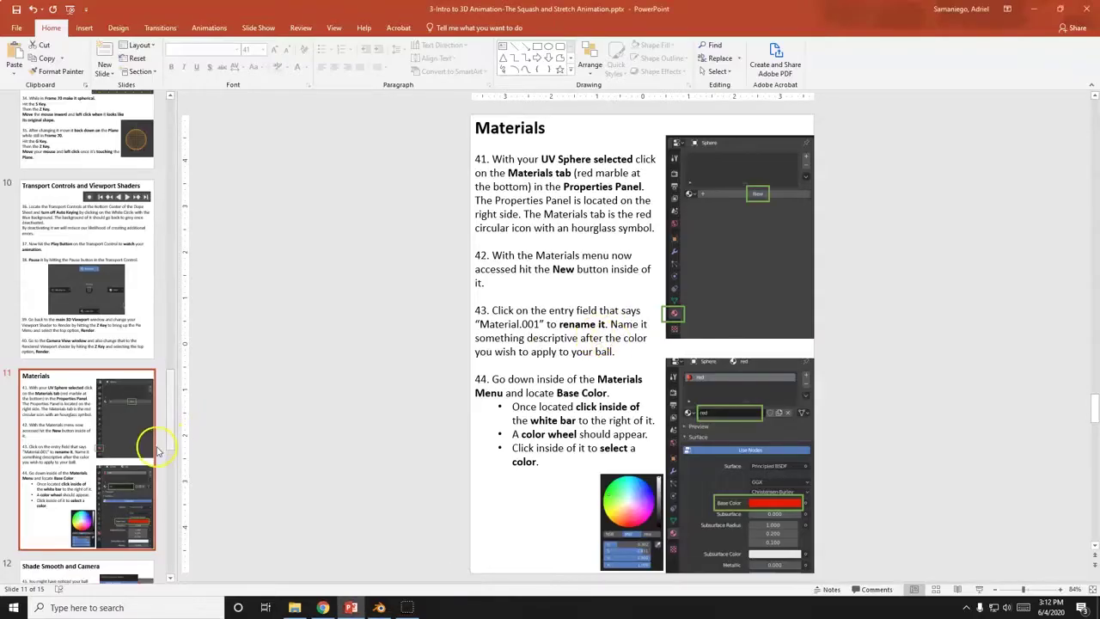
pyautogui.scroll(-3, 158, 451)
pyautogui.click(121, 456)
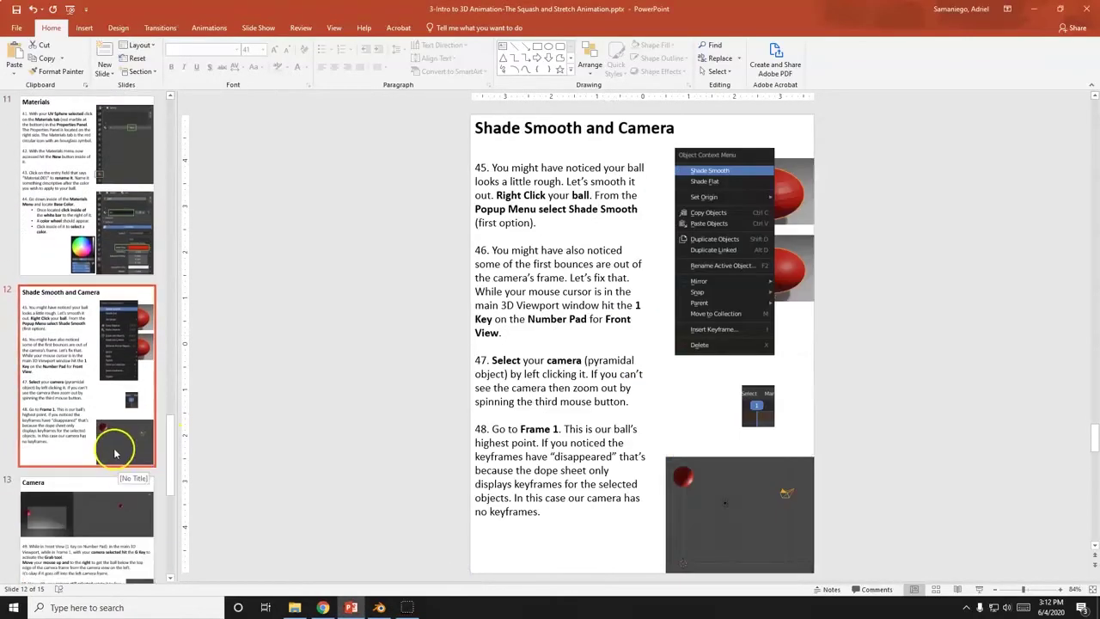
pyautogui.scroll(-2, 124, 429)
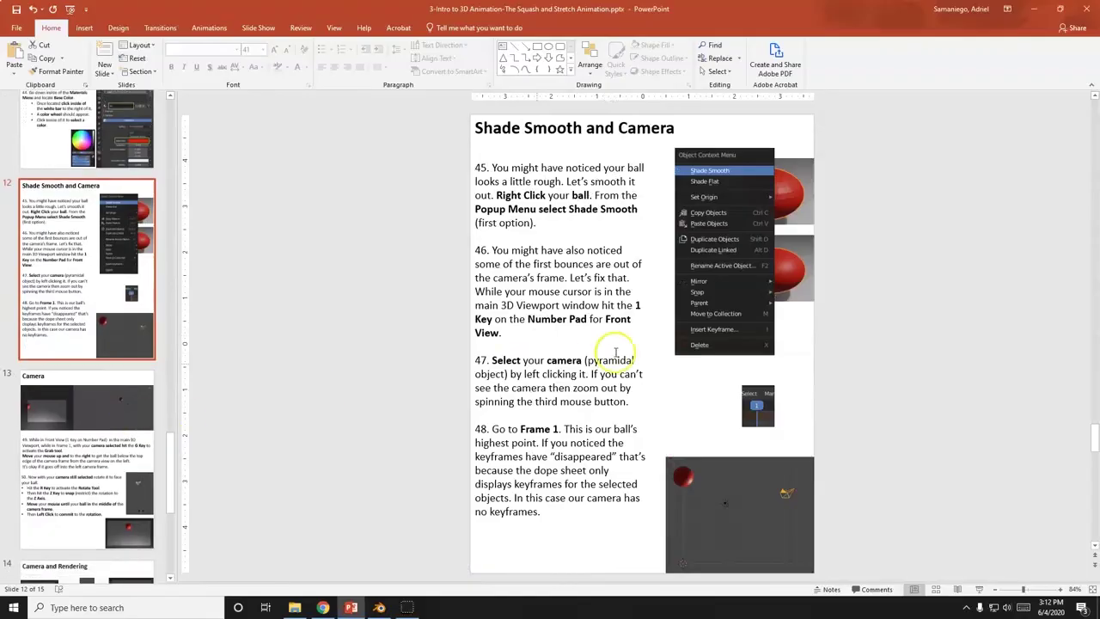
pyautogui.hotkey('alt', 'Tab')
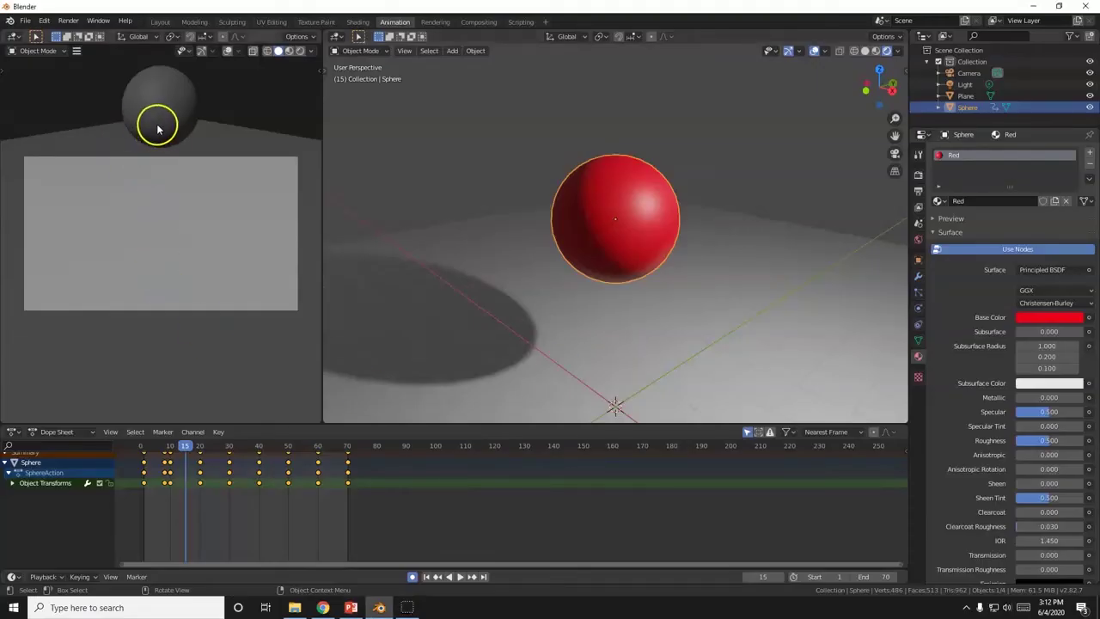
# Step: Set the camera view to rendered shading, play the animation in it, and pause at frame 2
pyautogui.click(300, 50)
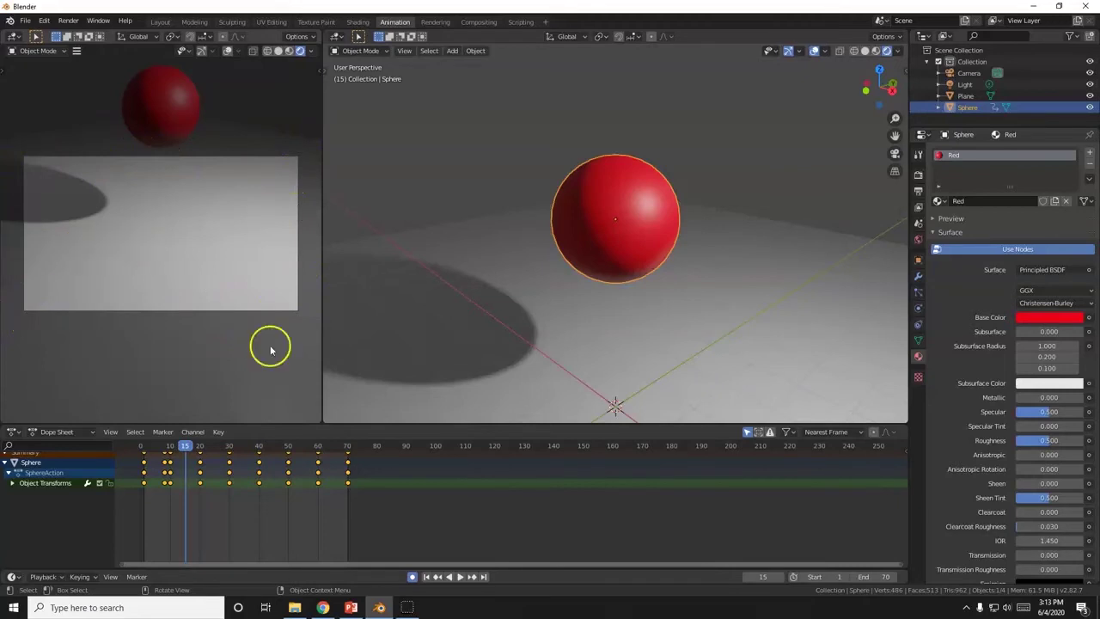
pyautogui.click(460, 576)
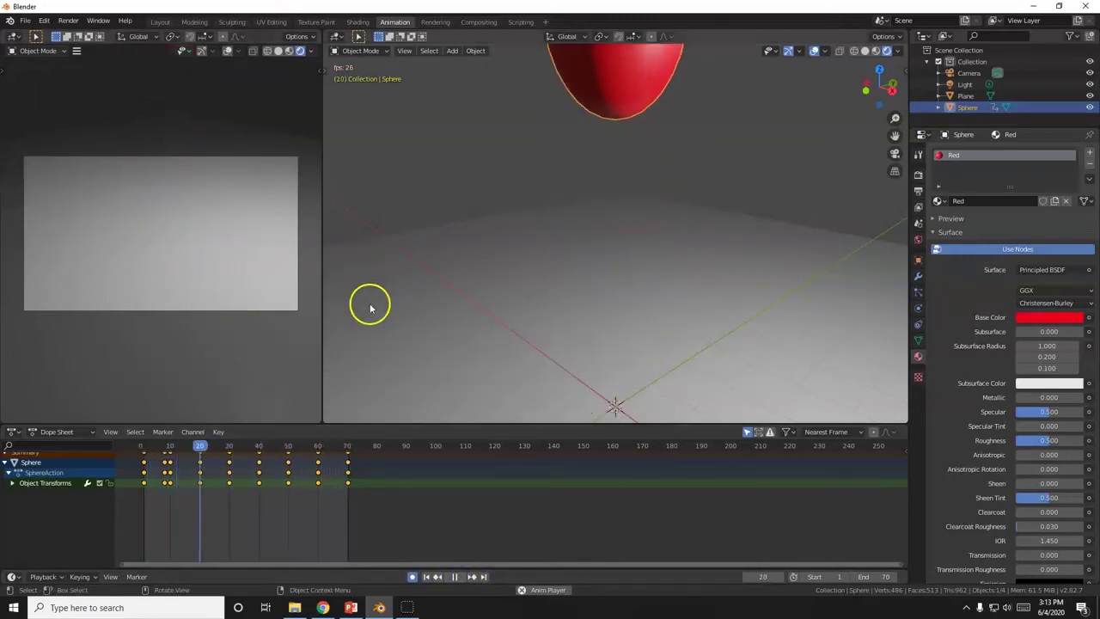
pyautogui.click(459, 578)
# Step: Select the camera, go to frame 9 and turn off auto keying
pyautogui.moveTo(464, 410); pyautogui.dragTo(620, 384, button='middle')
pyautogui.click(617, 264)
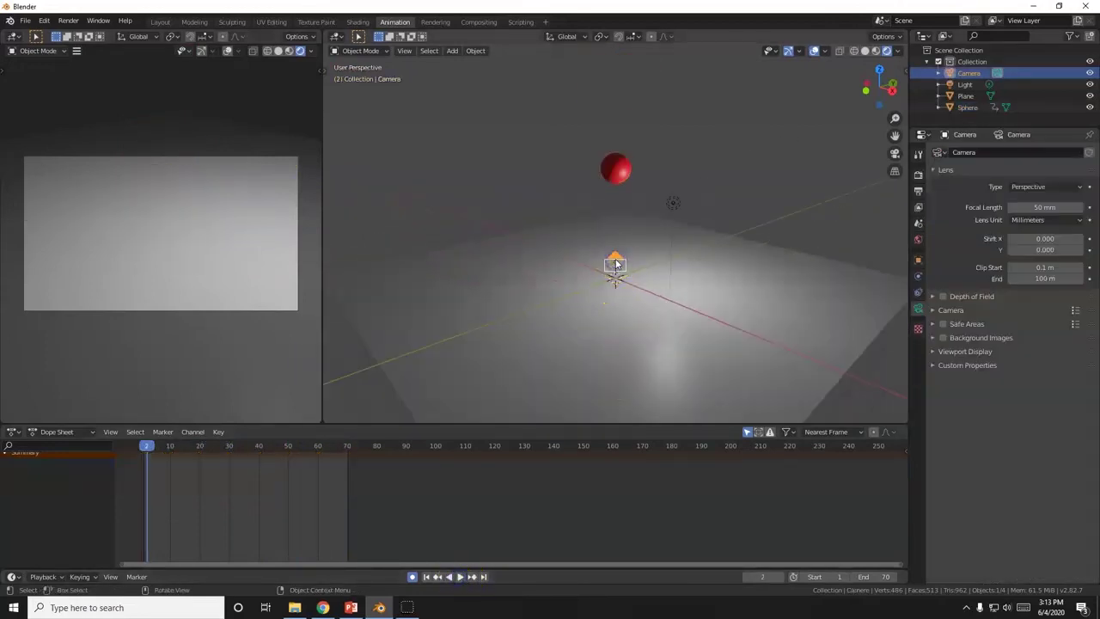
pyautogui.moveTo(147, 446); pyautogui.dragTo(168, 446)
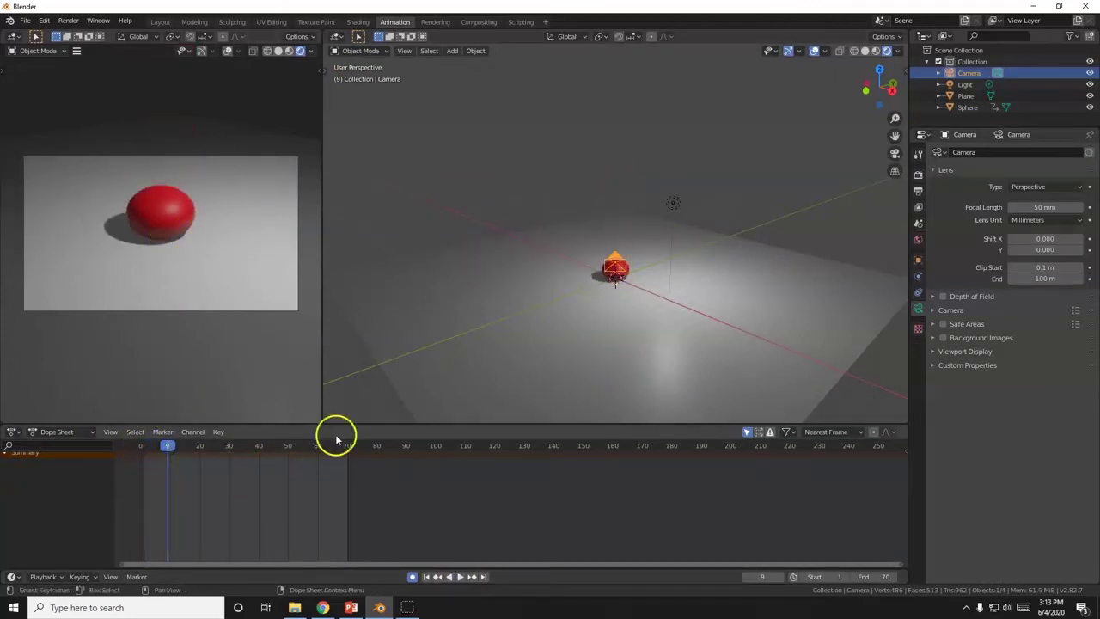
pyautogui.click(413, 577)
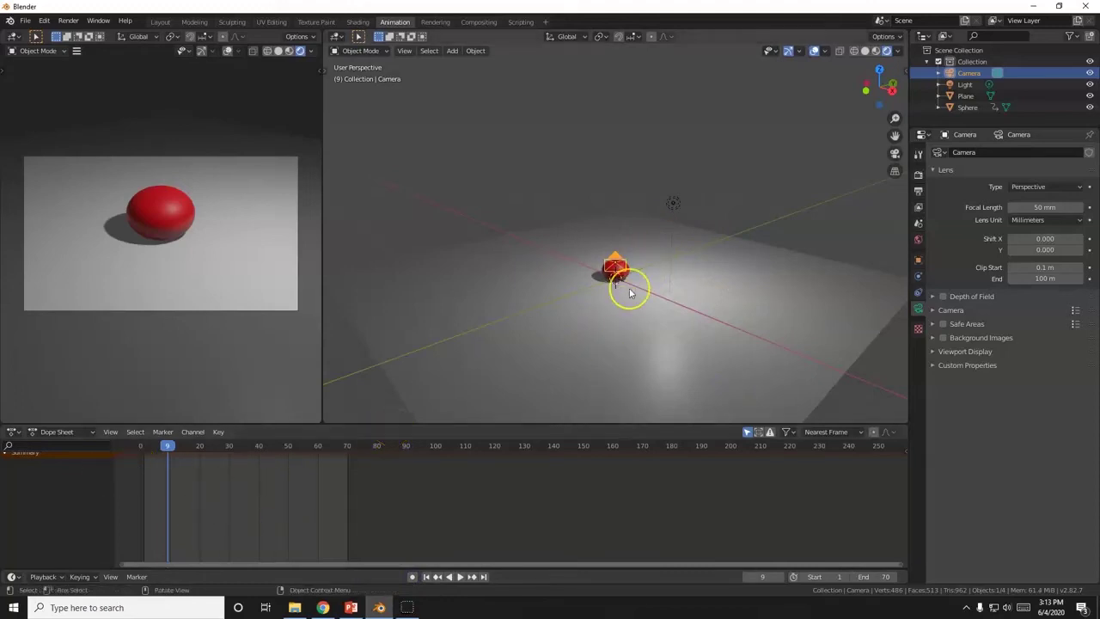
# Step: In the top orthographic view, move the camera farther away from the sphere
pyautogui.press('KP_7')
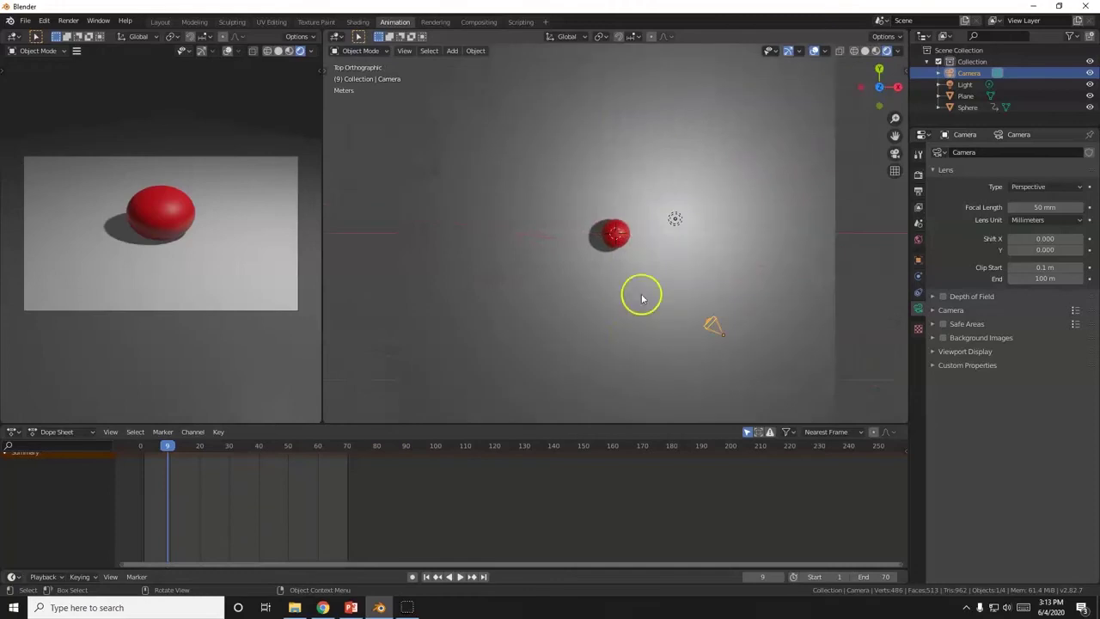
pyautogui.press('g')
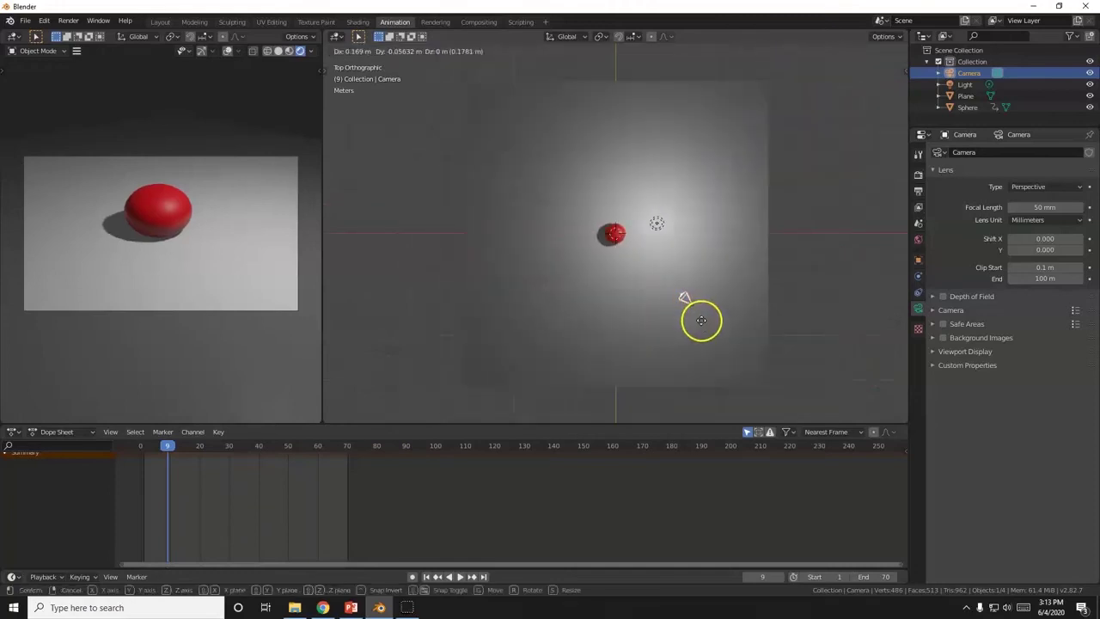
pyautogui.click(724, 332)
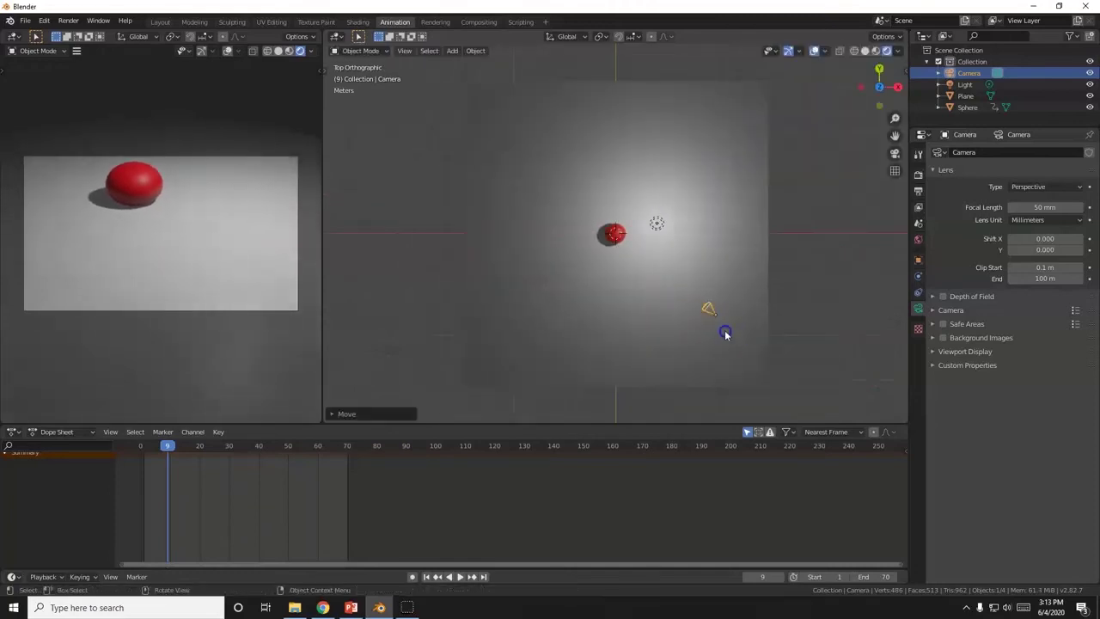
# Step: Move the camera up relative to its own view so the squashed sphere sits in the lower part of the frame
pyautogui.moveTo(697, 359); pyautogui.dragTo(710, 332, button='middle')
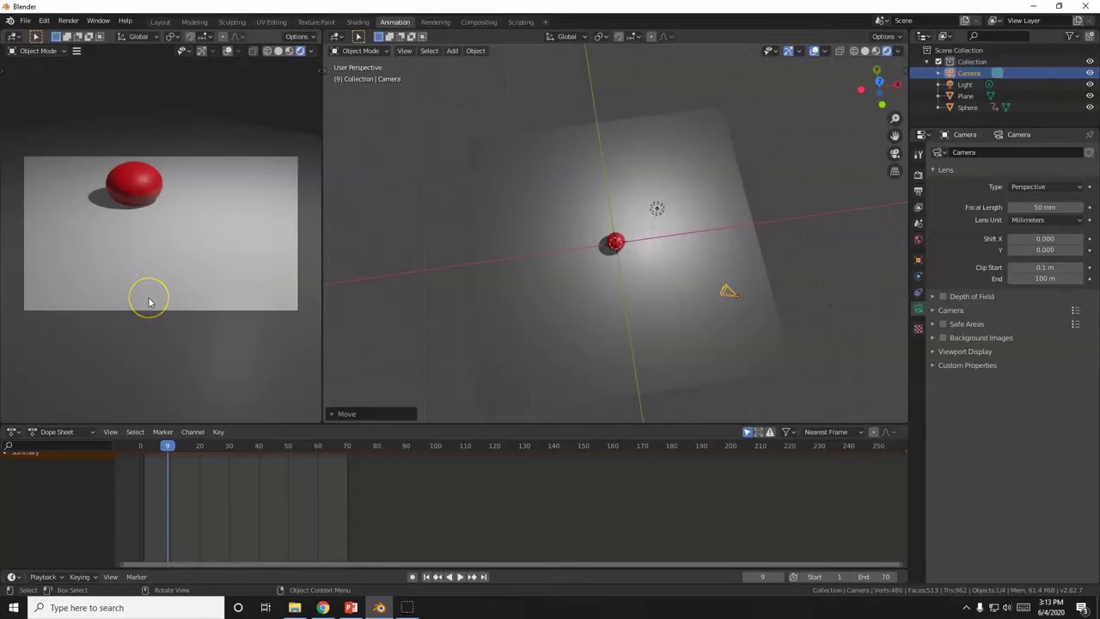
pyautogui.press('g')
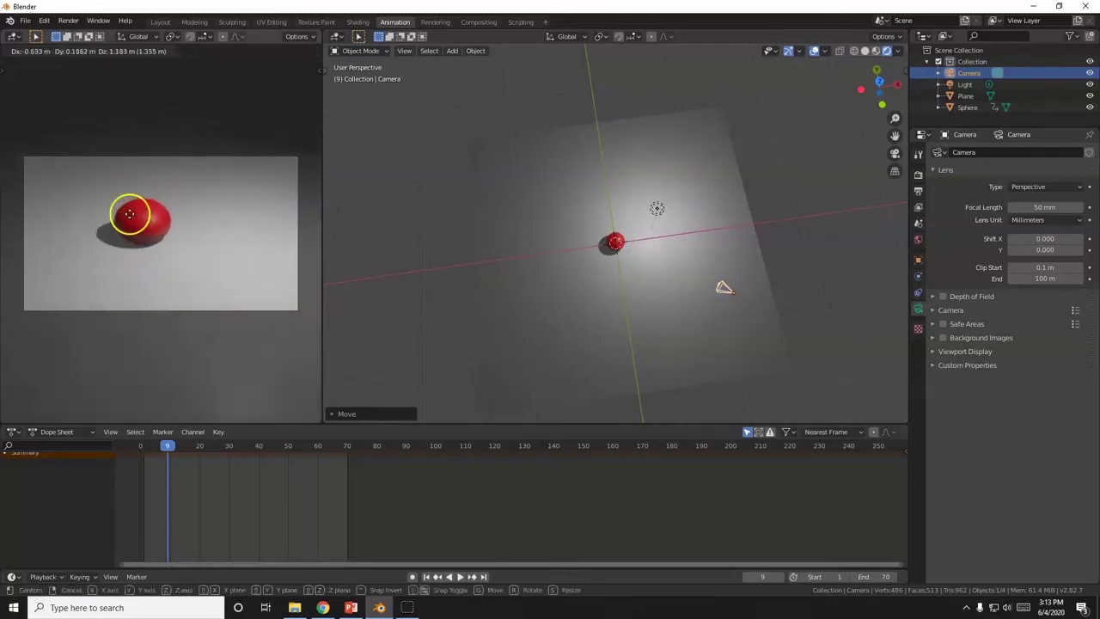
pyautogui.click(107, 146)
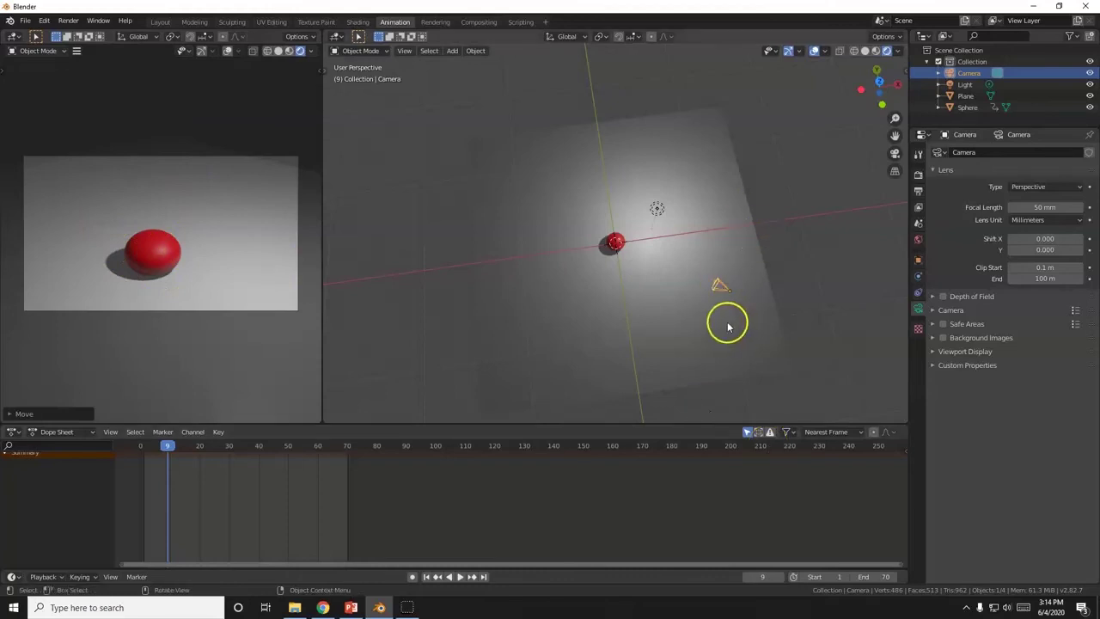
pyautogui.press('g')
pyautogui.rightClick(663, 332)
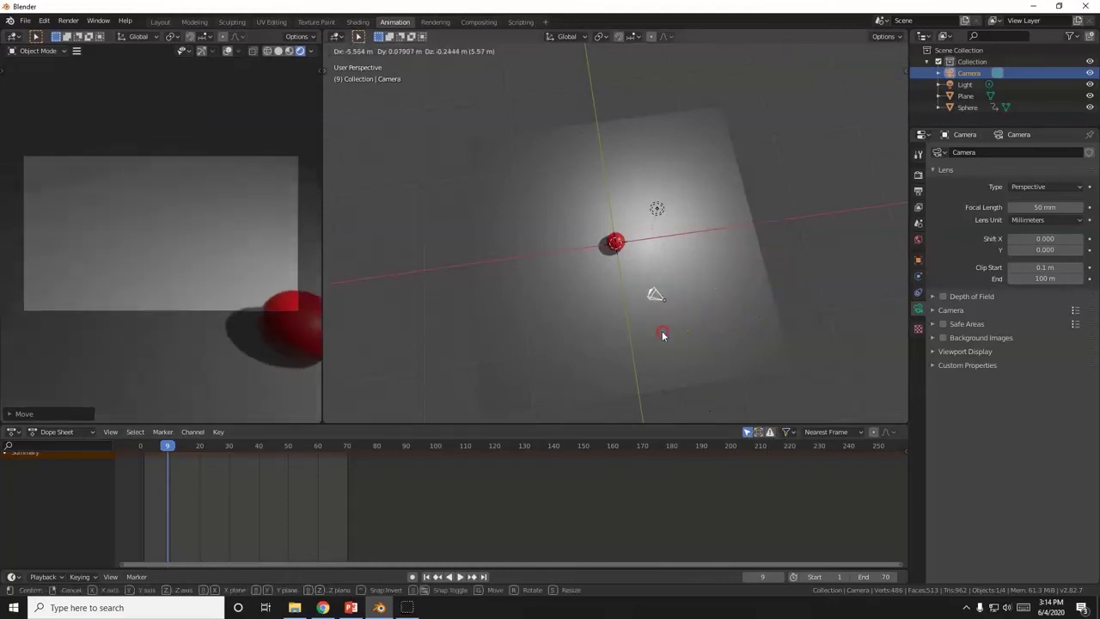
pyautogui.press('g')
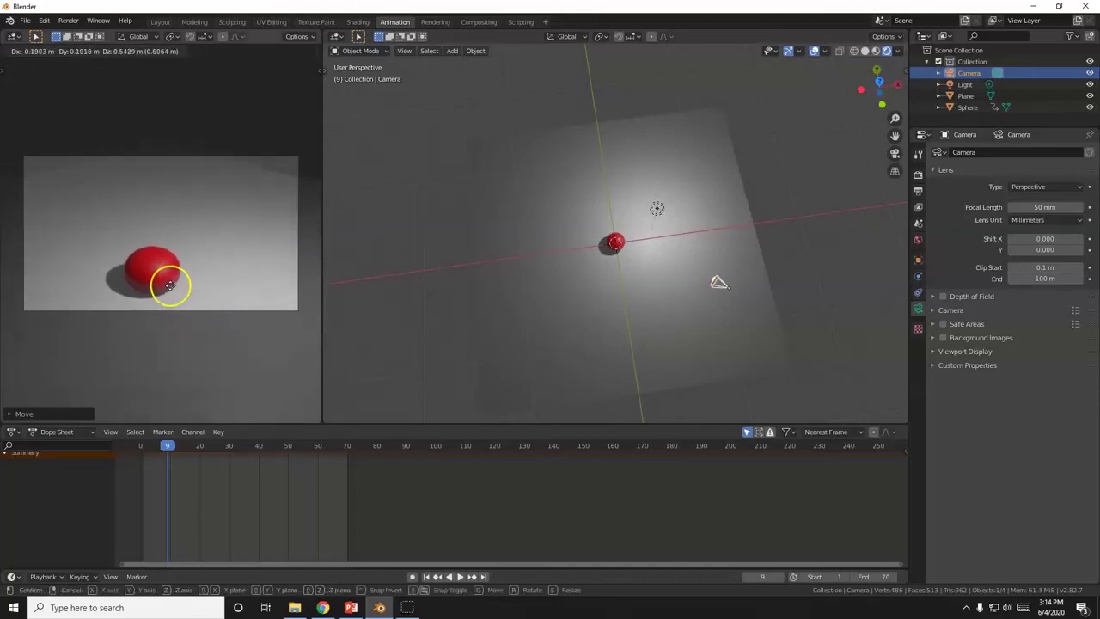
pyautogui.click(172, 277)
# Step: Go to frame 1 and rotate the camera within its own view so the framing tilts clockwise
pyautogui.moveTo(168, 447); pyautogui.dragTo(145, 446)
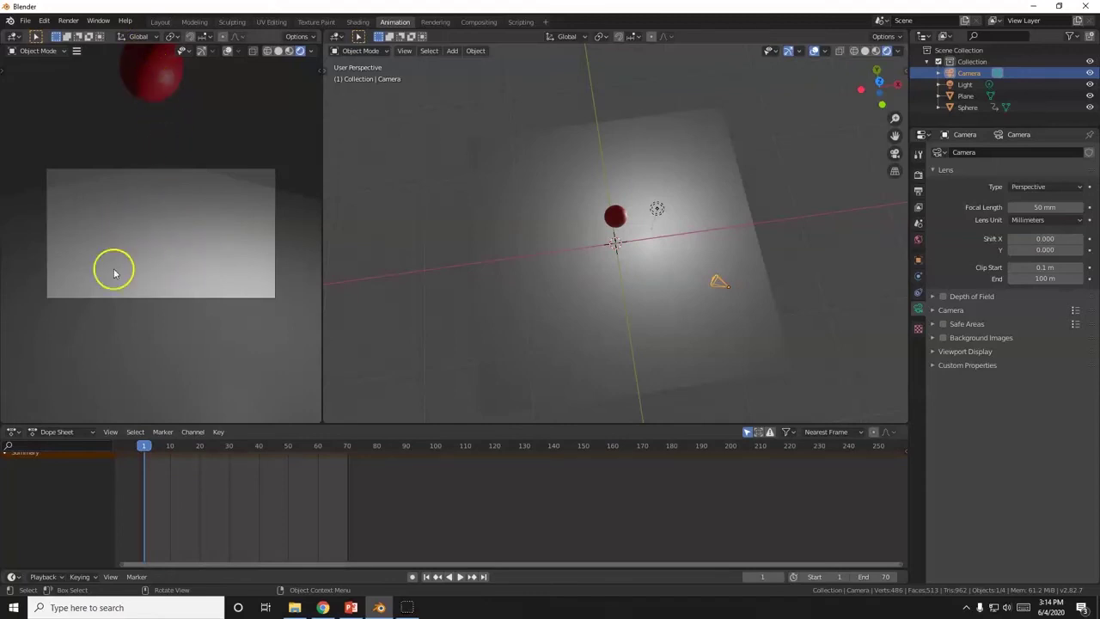
pyautogui.scroll(-2, 195, 265)
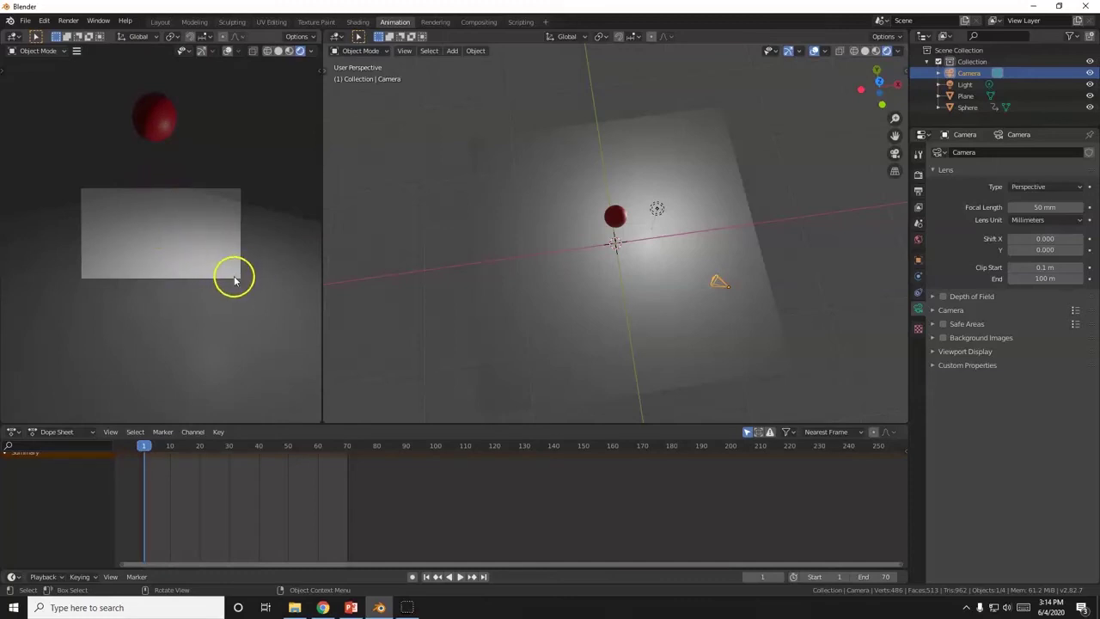
pyautogui.press('r')
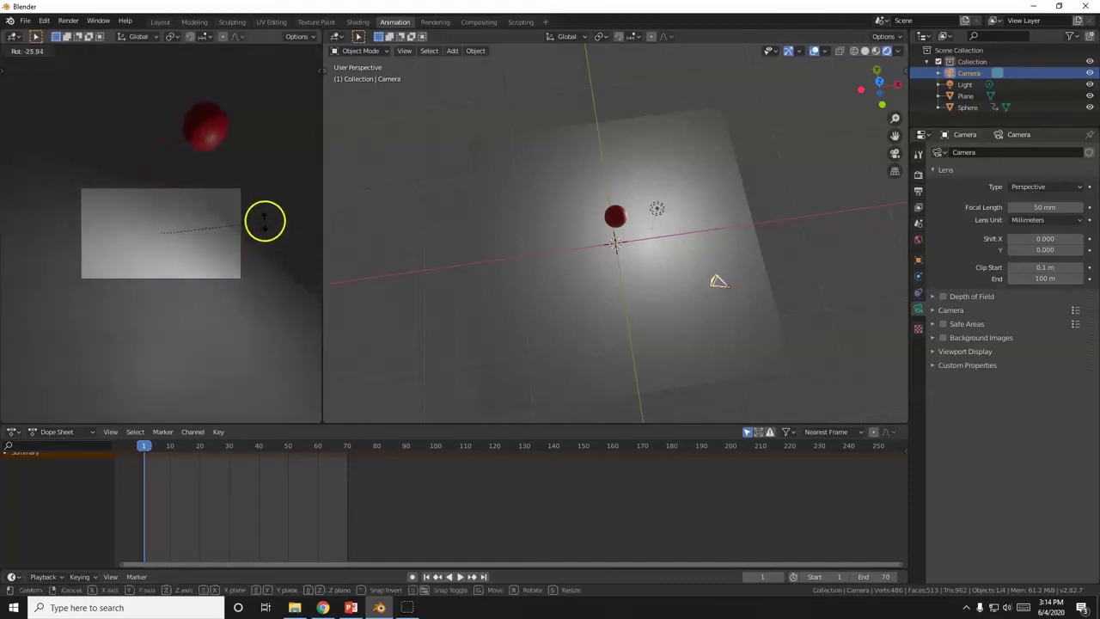
pyautogui.click(267, 215)
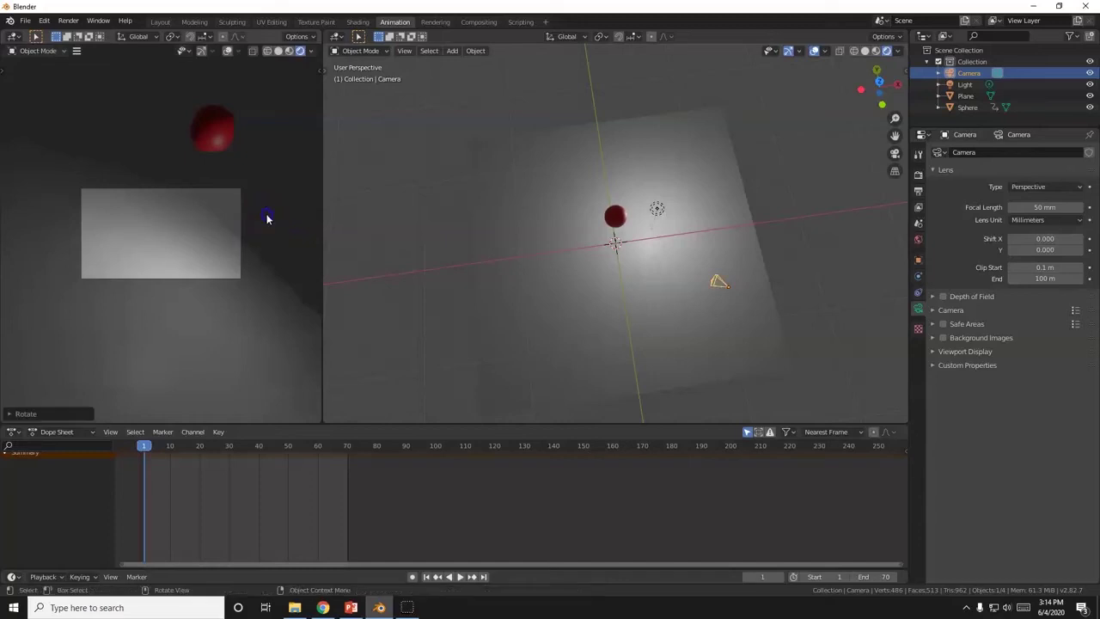
# Step: Pull the camera farther back from the sphere and raise it until the sphere falls inside the frame at frame 1
pyautogui.press('g')
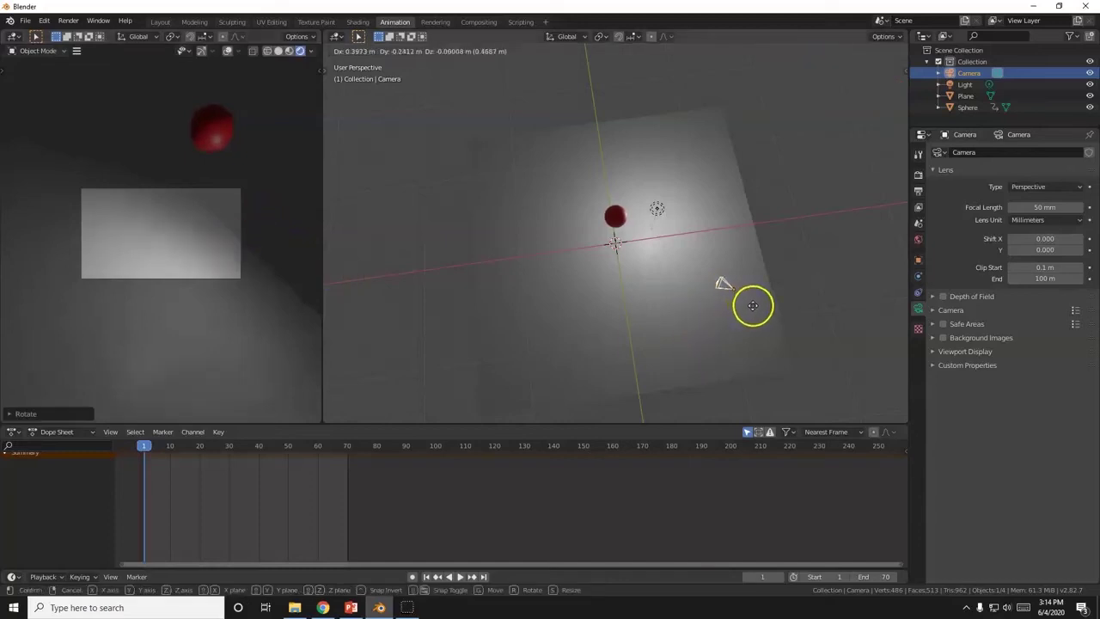
pyautogui.click(841, 361)
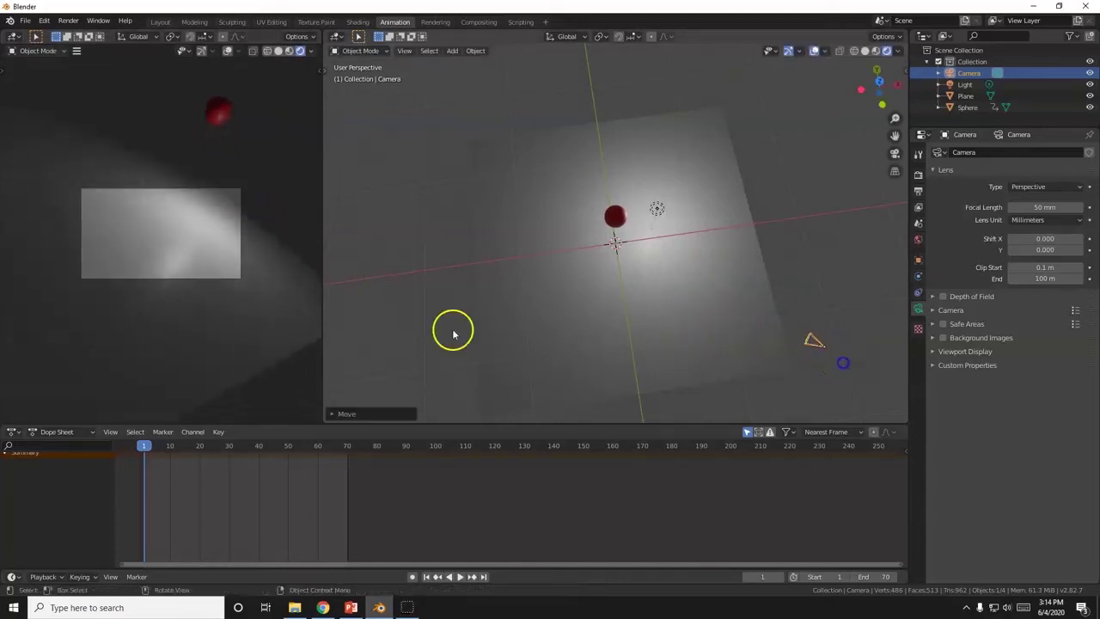
pyautogui.press('g')
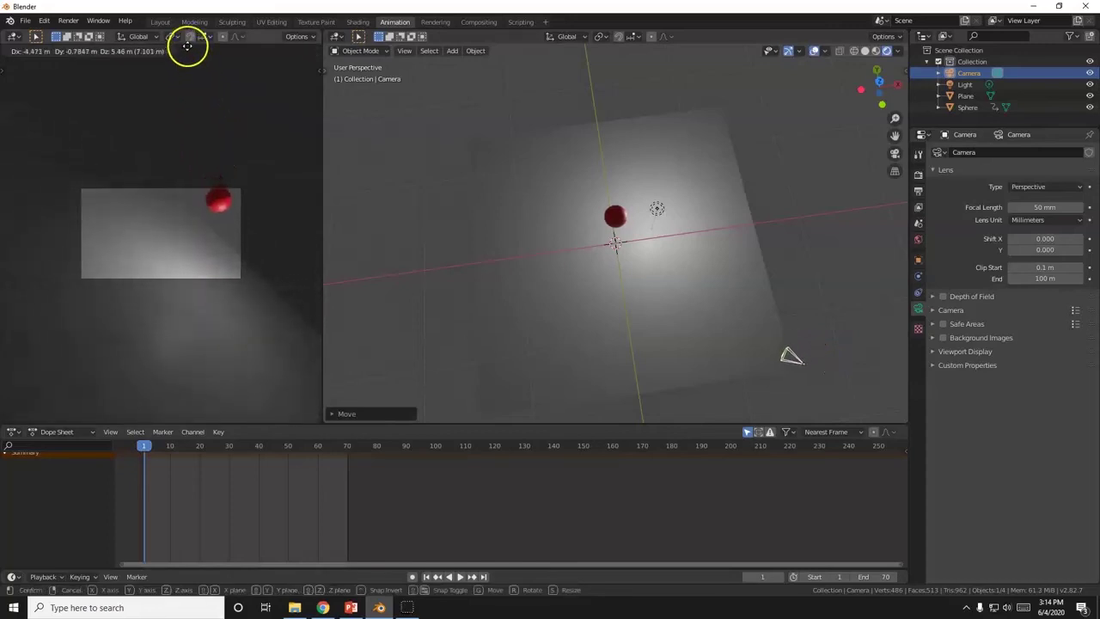
pyautogui.click(187, 411)
# Step: Play the animation, pause at frame 50, and move the camera to bring the sphere closer to the middle of the frame
pyautogui.click(460, 576)
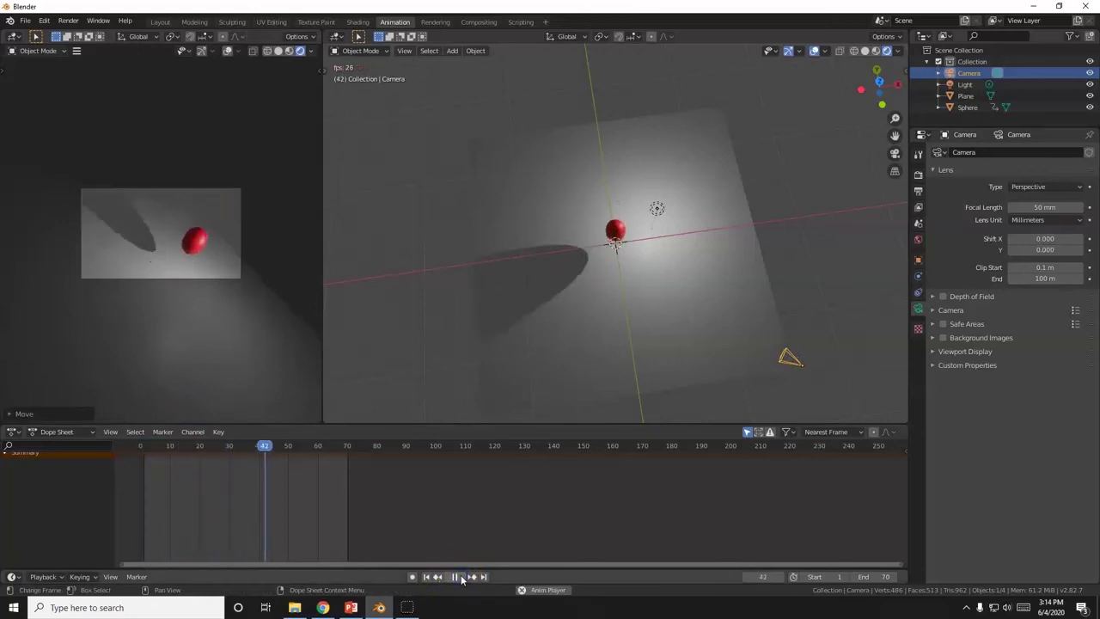
pyautogui.click(460, 577)
pyautogui.press('g')
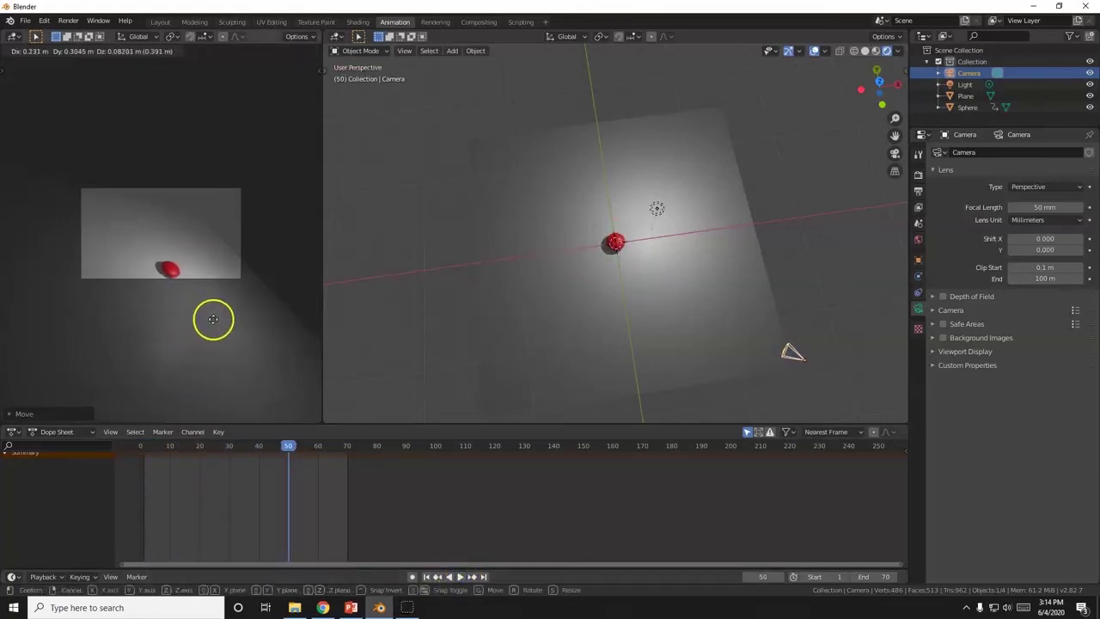
pyautogui.click(245, 337)
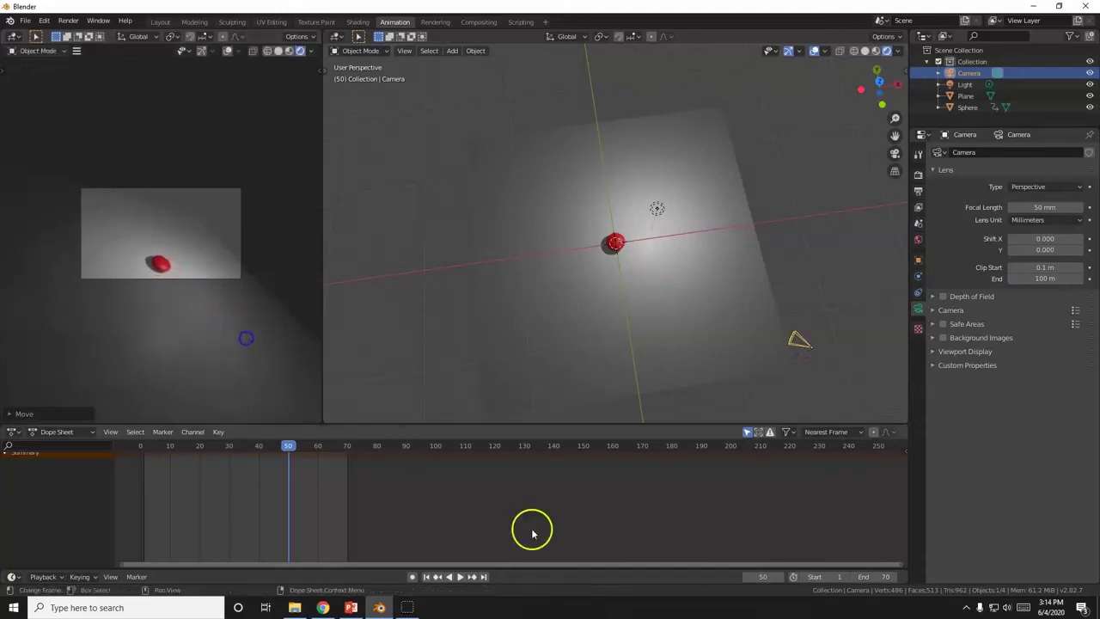
# Step: Play the animation with the new camera framing, select the sphere, and stop playback at frame 1
pyautogui.click(459, 577)
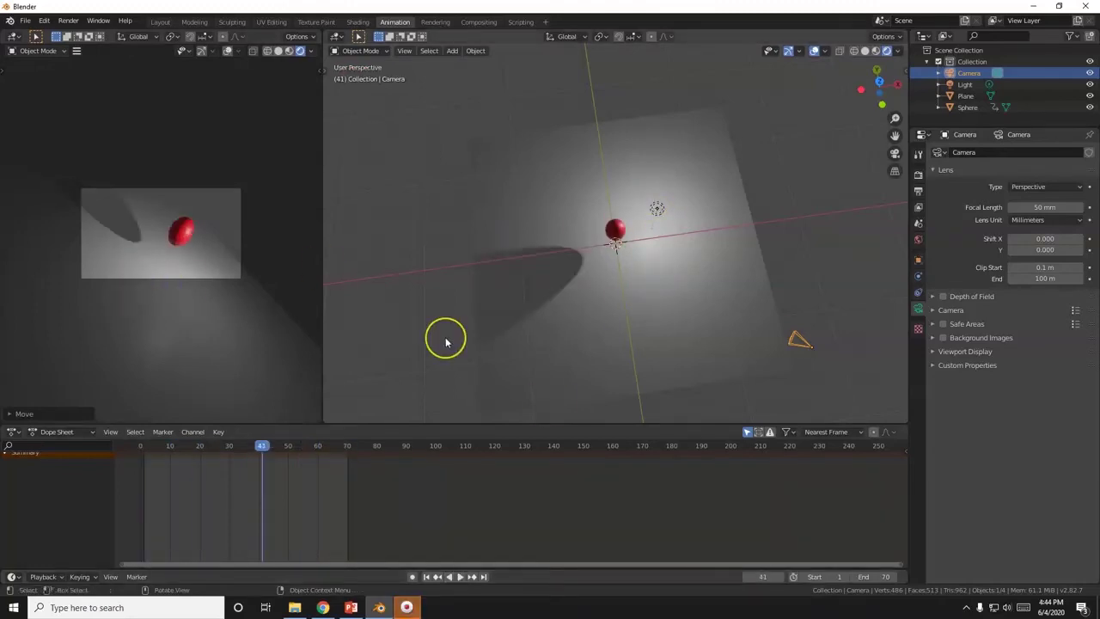
pyautogui.click(461, 577)
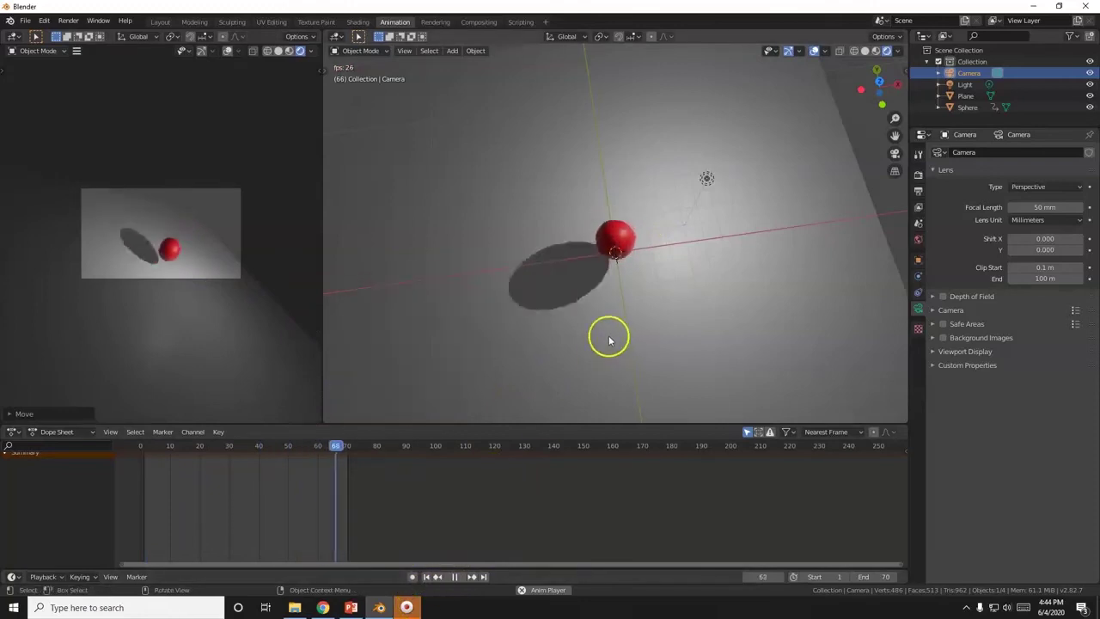
pyautogui.click(617, 243)
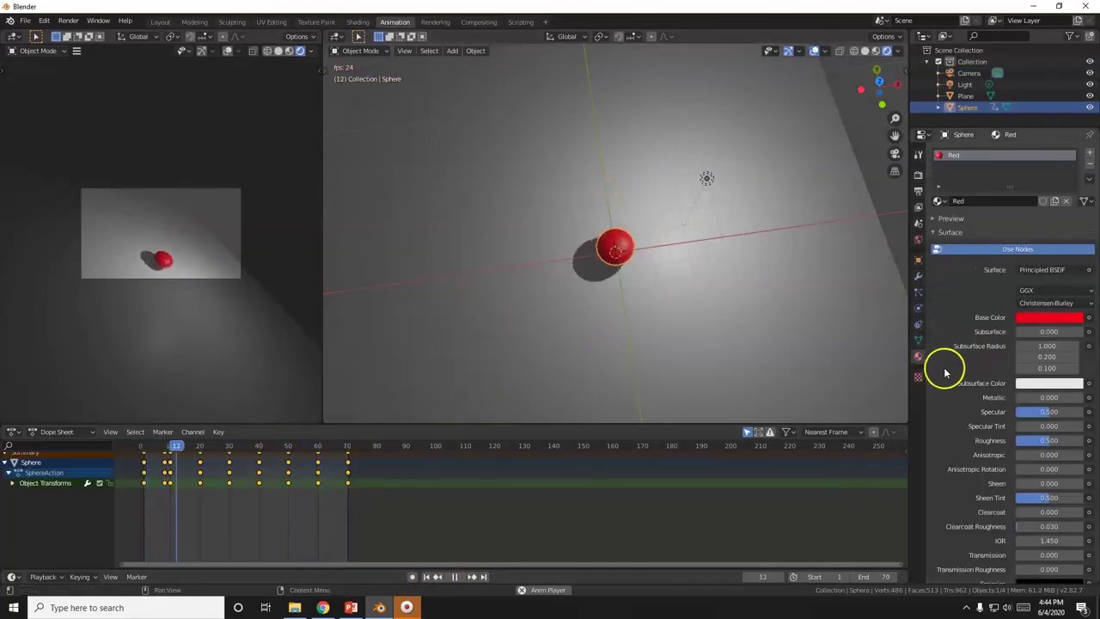
pyautogui.click(456, 578)
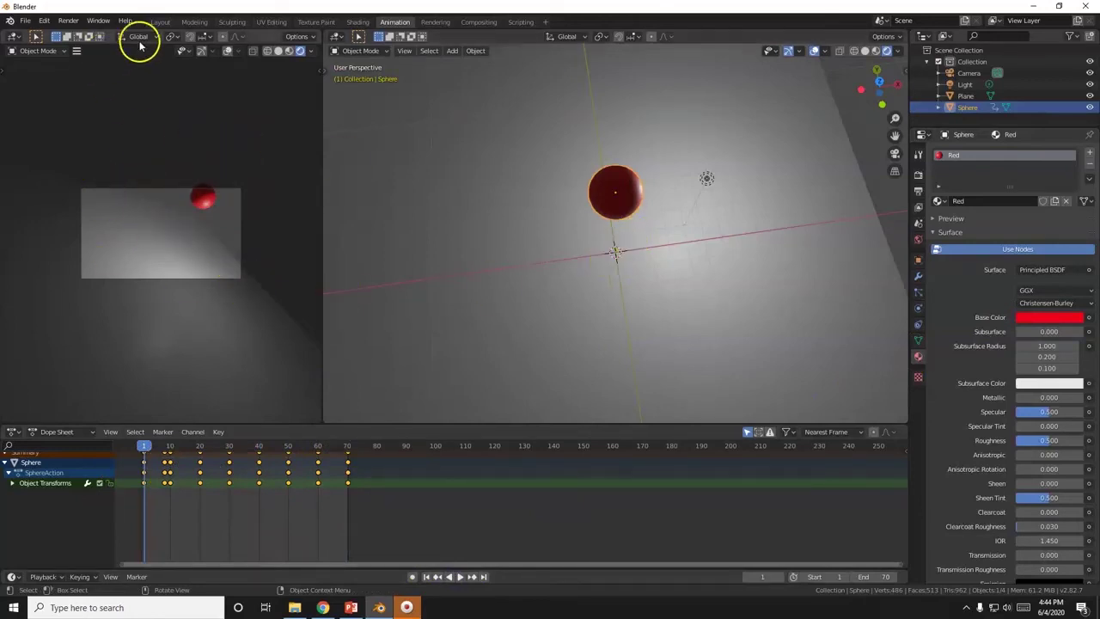
# Step: Switch to the Layout workspace, show the sphere's Red material settings and set the viewport to rendered shading
pyautogui.click(161, 23)
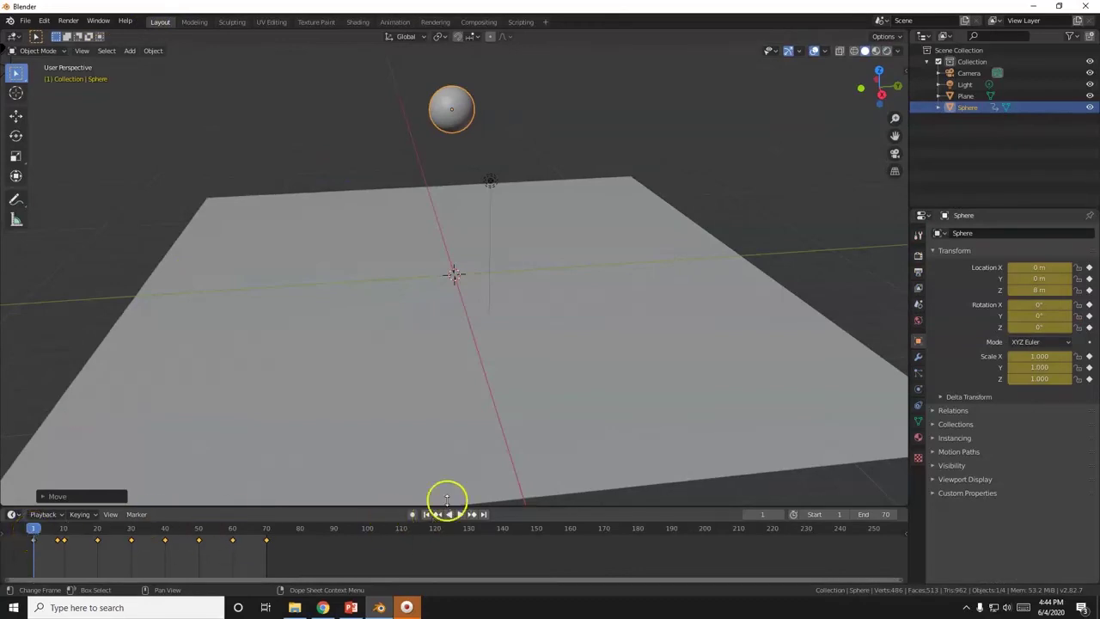
pyautogui.click(918, 436)
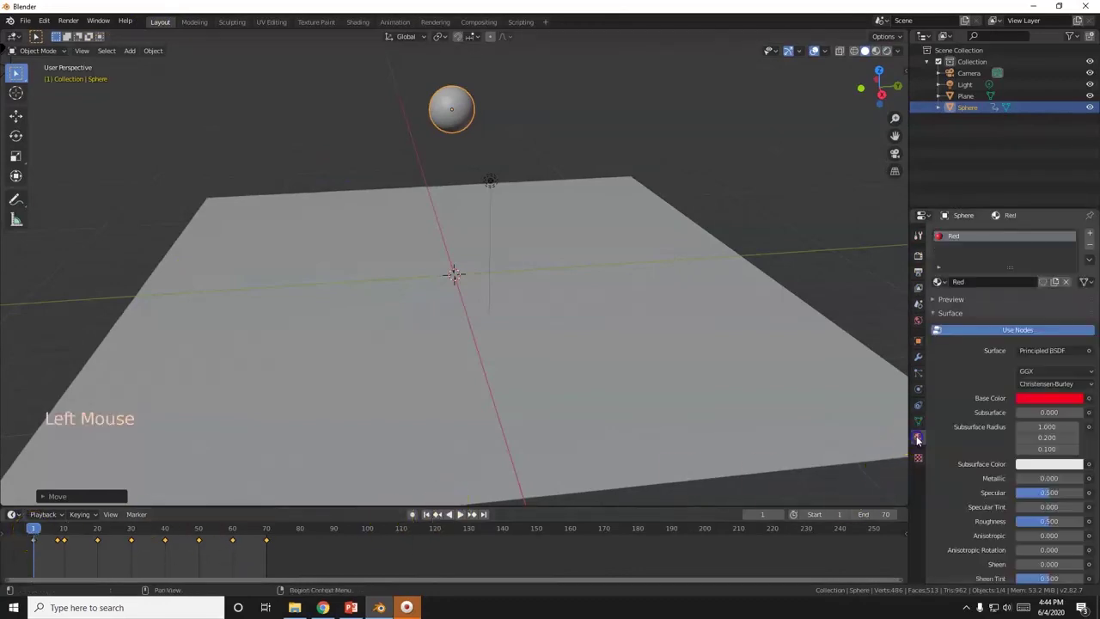
pyautogui.click(890, 52)
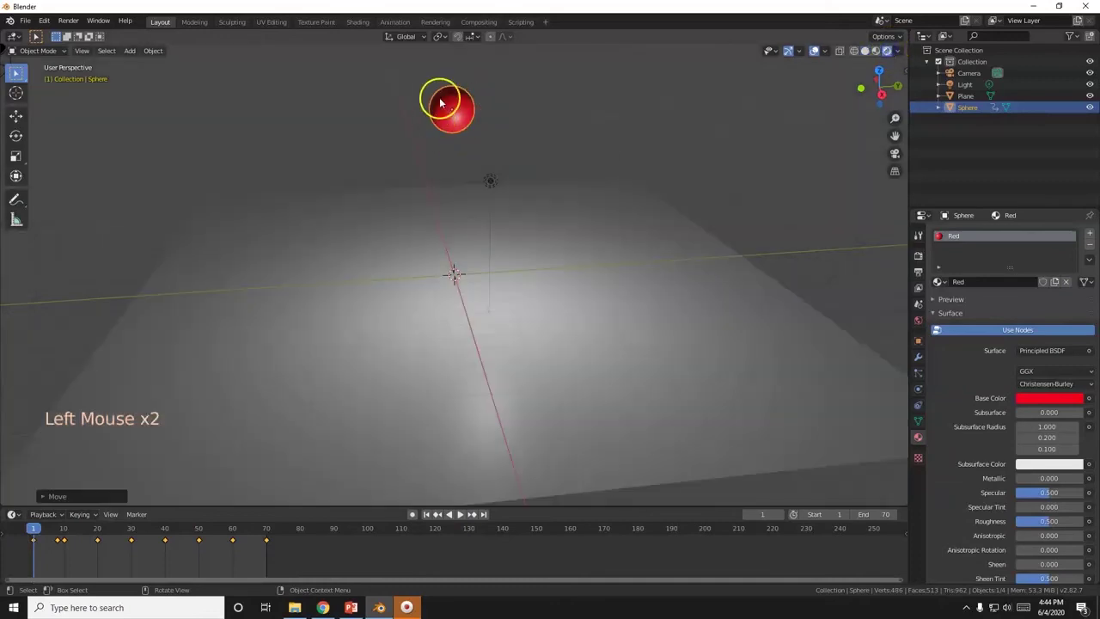
# Step: Look through the camera and keyframe the sphere material's red base color at frame 1
pyautogui.moveTo(467, 167); pyautogui.dragTo(490, 209, button='middle')
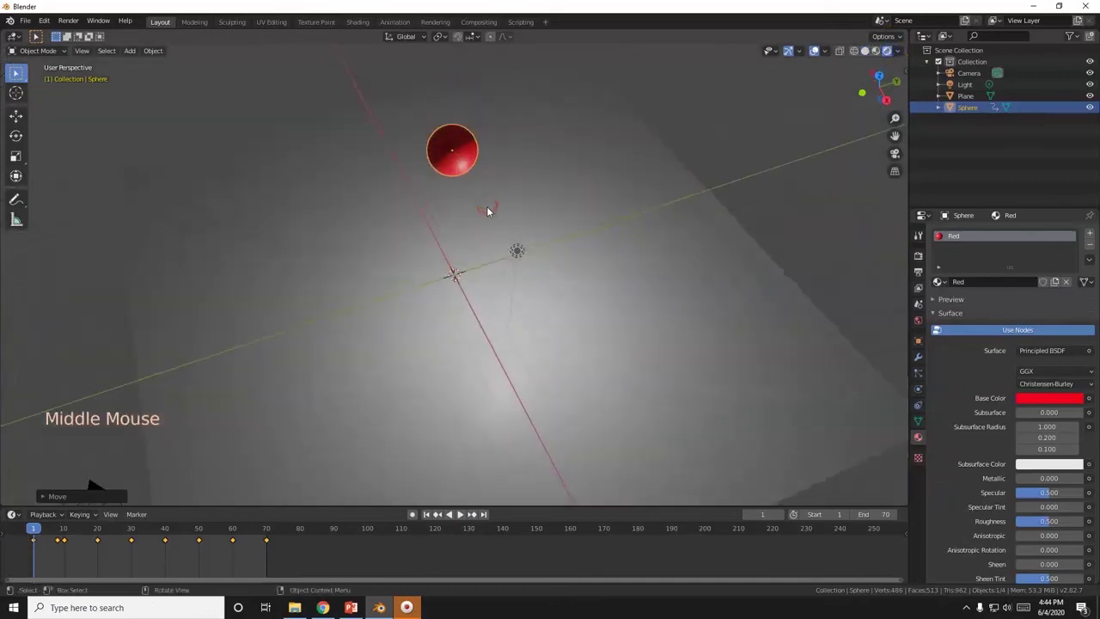
pyautogui.press('KP_0')
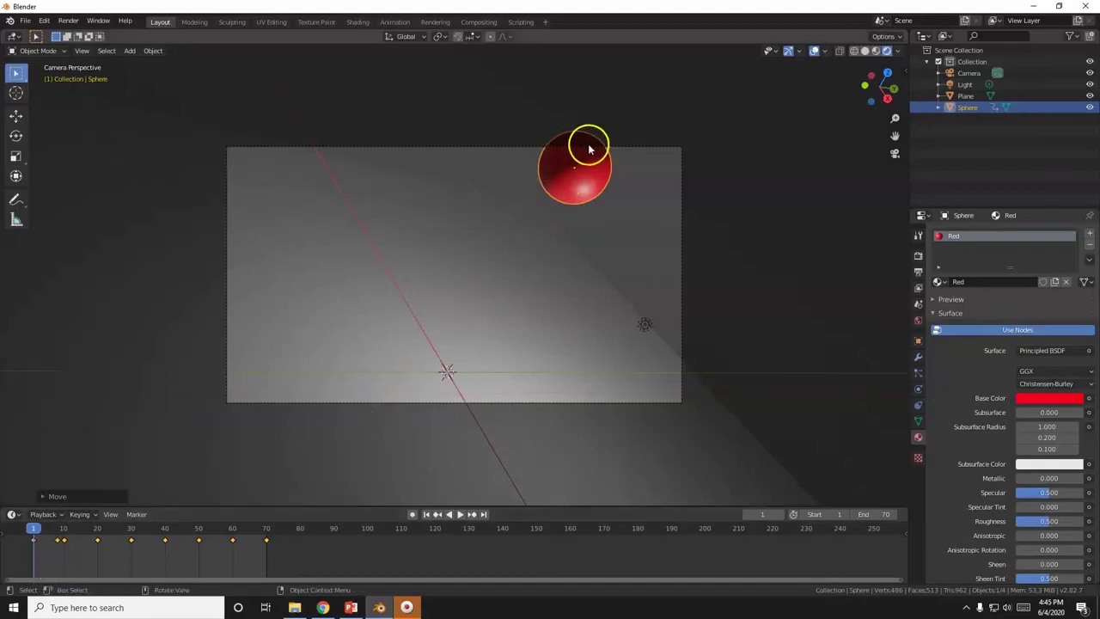
pyautogui.moveTo(31, 526)
pyautogui.mouseDown()
pyautogui.moveTo(74, 540)
pyautogui.moveTo(192, 540)
pyautogui.moveTo(32, 540)
pyautogui.mouseUp()
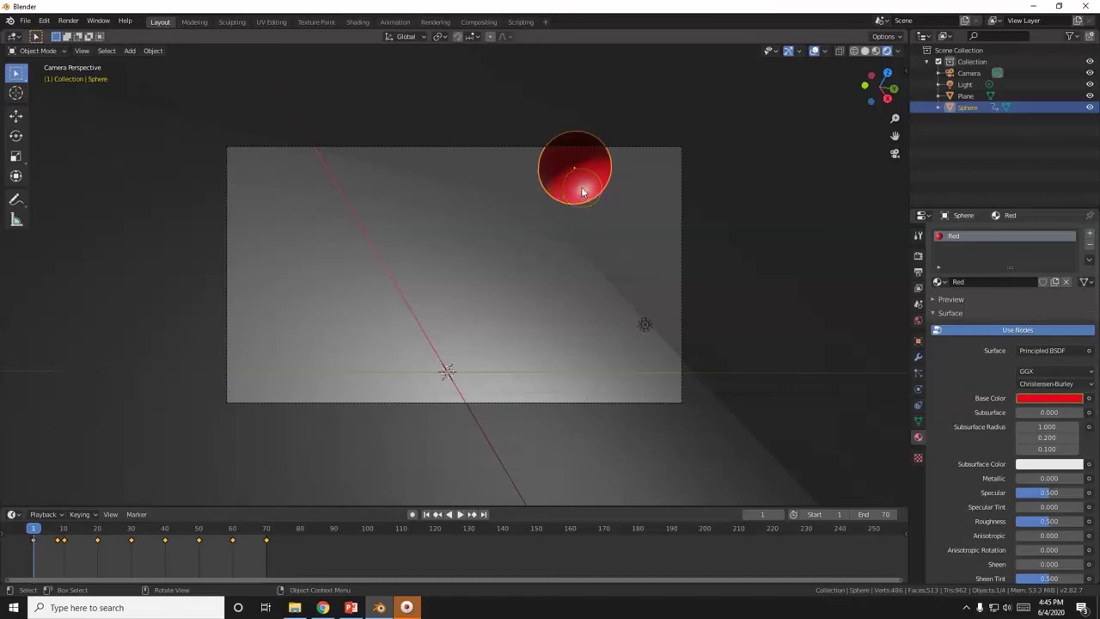
# Step: At frame 10, change the sphere material's base color to blue and insert a keyframe for it
pyautogui.click(64, 531)
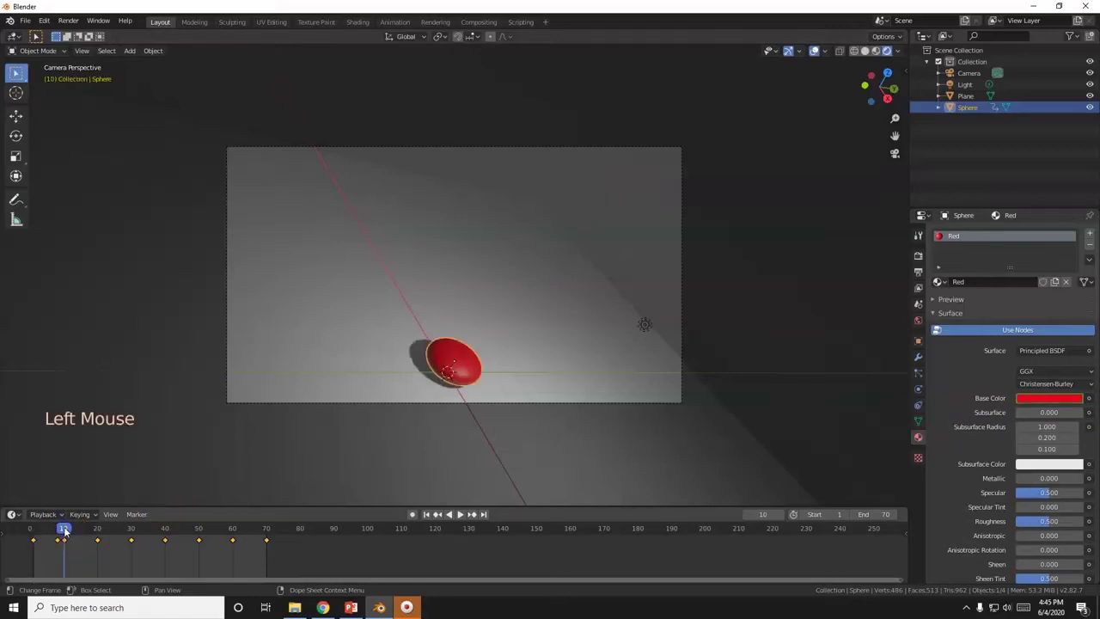
pyautogui.click(1032, 400)
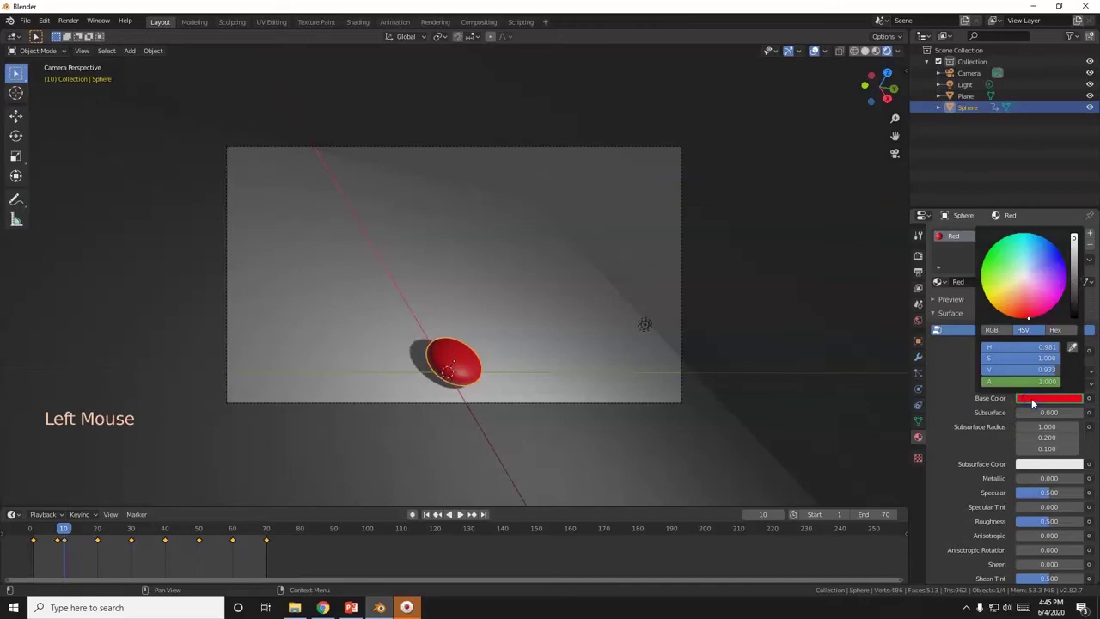
pyautogui.moveTo(1026, 260)
pyautogui.mouseDown()
pyautogui.moveTo(1021, 228)
pyautogui.moveTo(1062, 256)
pyautogui.moveTo(1035, 217)
pyautogui.moveTo(1090, 245)
pyautogui.mouseUp()
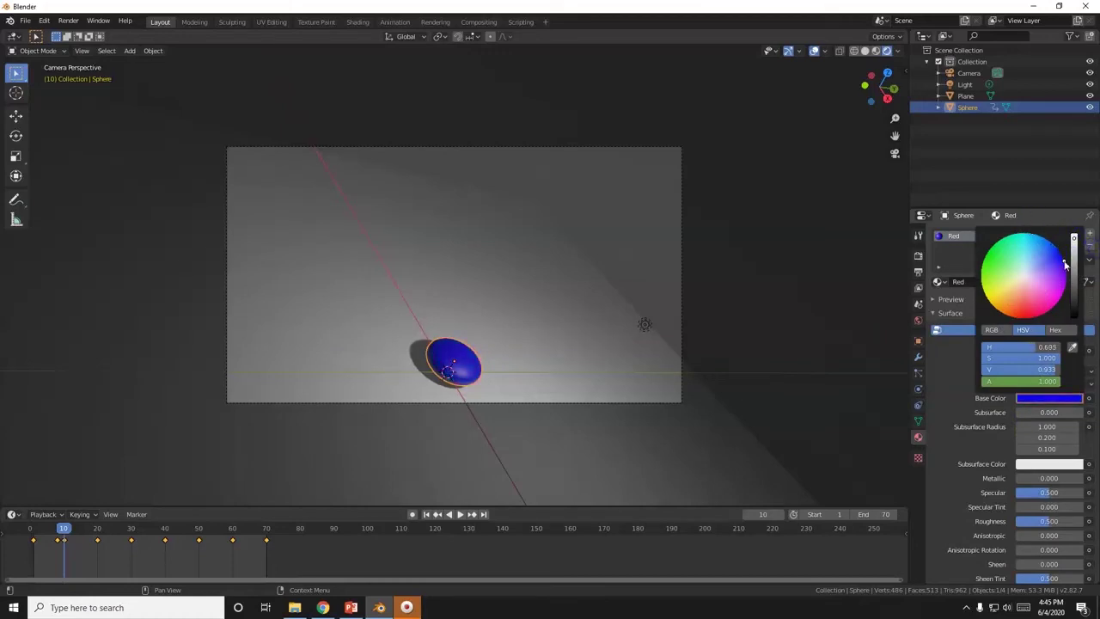
pyautogui.rightClick(1036, 402)
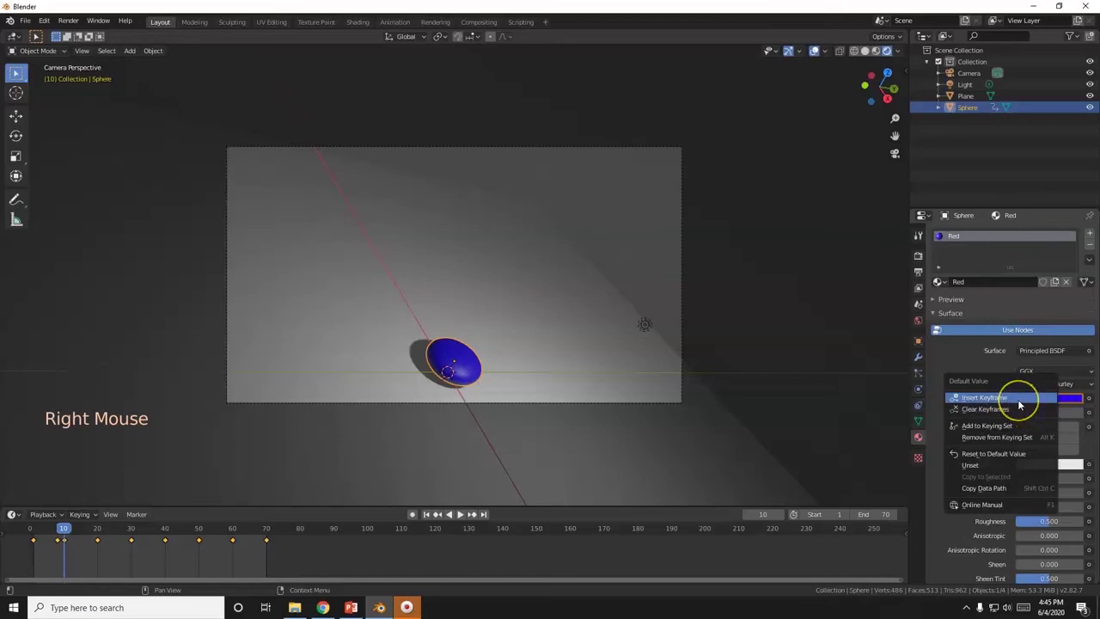
pyautogui.click(1020, 399)
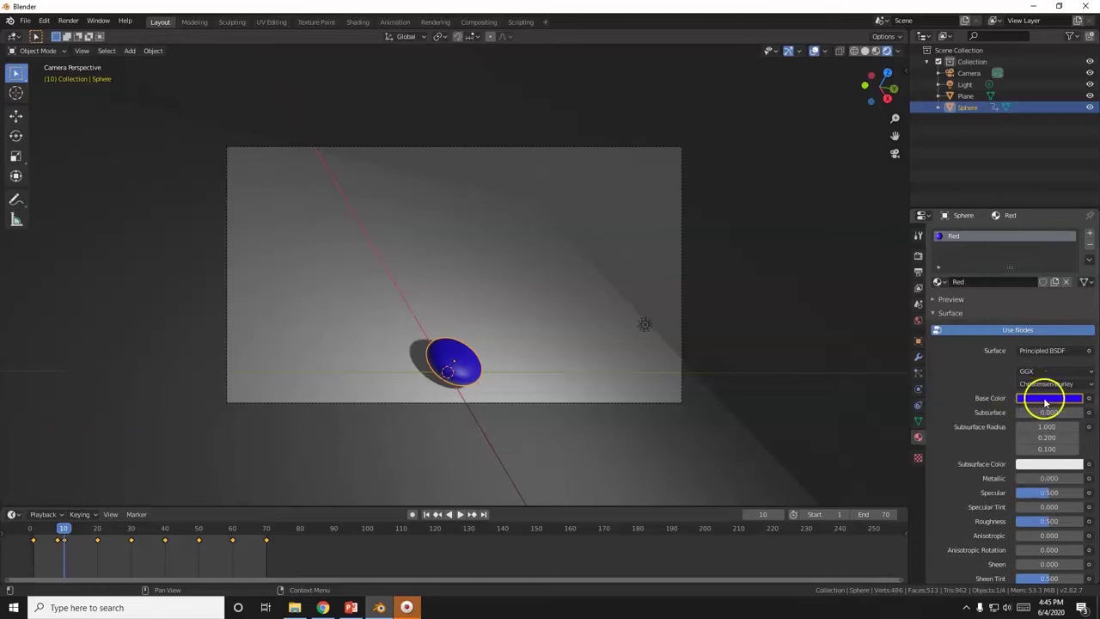
pyautogui.moveTo(61, 526)
pyautogui.mouseDown()
pyautogui.moveTo(21, 530)
pyautogui.moveTo(64, 527)
pyautogui.mouseUp()
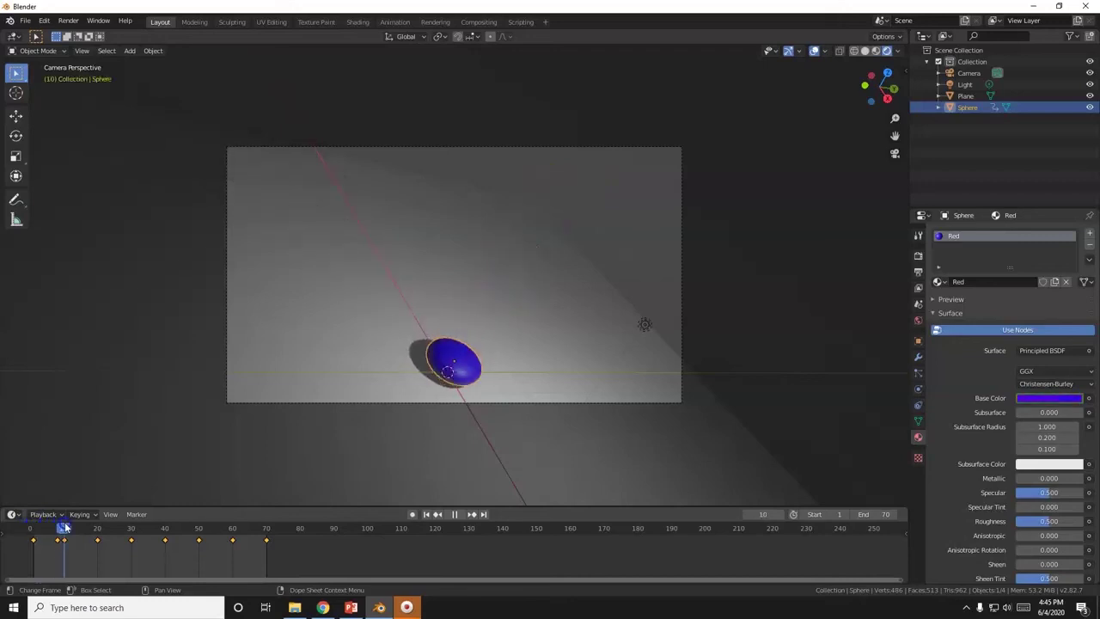
pyautogui.rightClick(1034, 399)
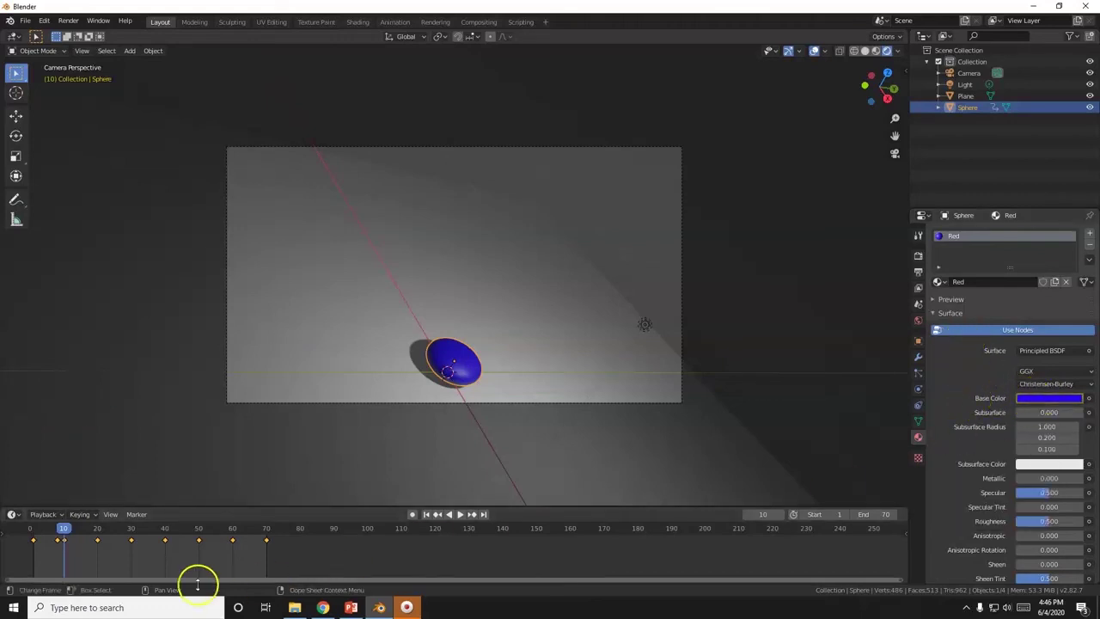
pyautogui.click(98, 530)
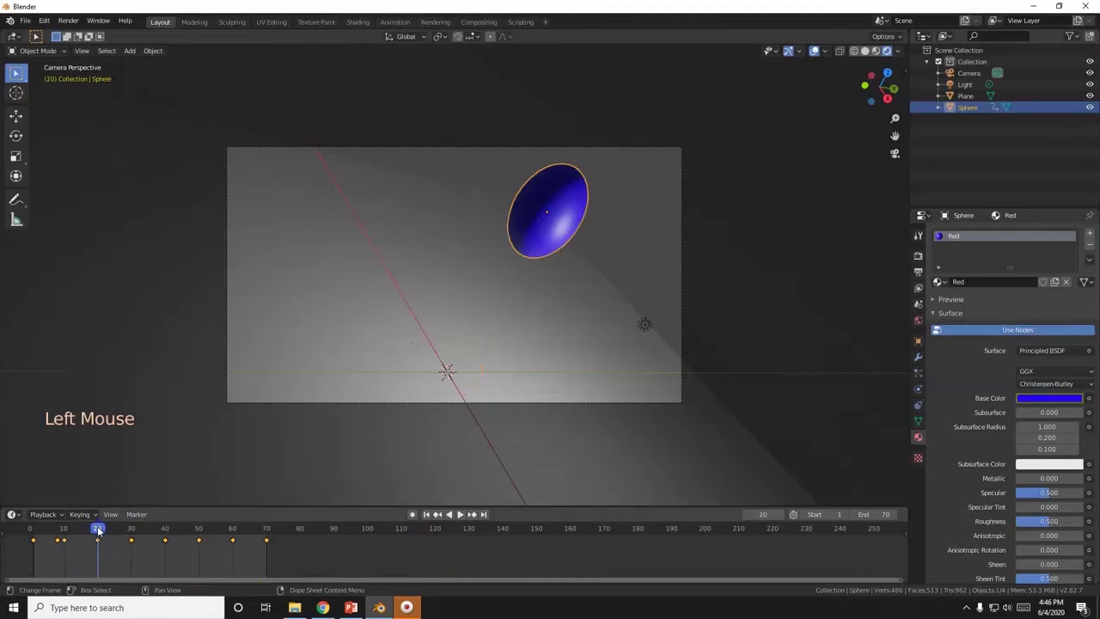
pyautogui.click(1039, 400)
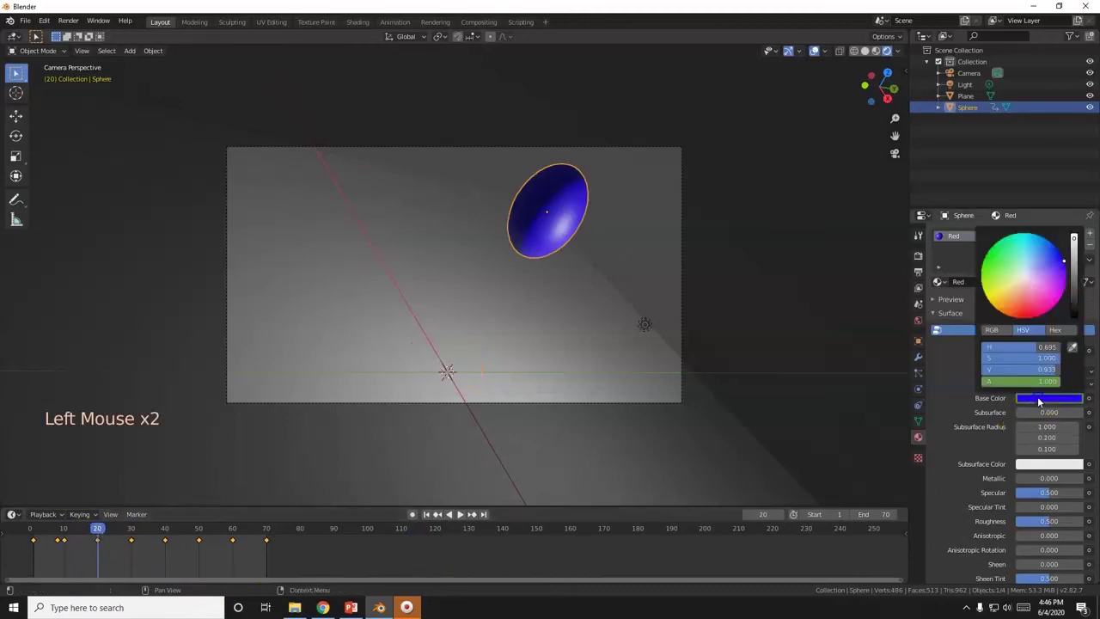
pyautogui.moveTo(1032, 267); pyautogui.dragTo(965, 242)
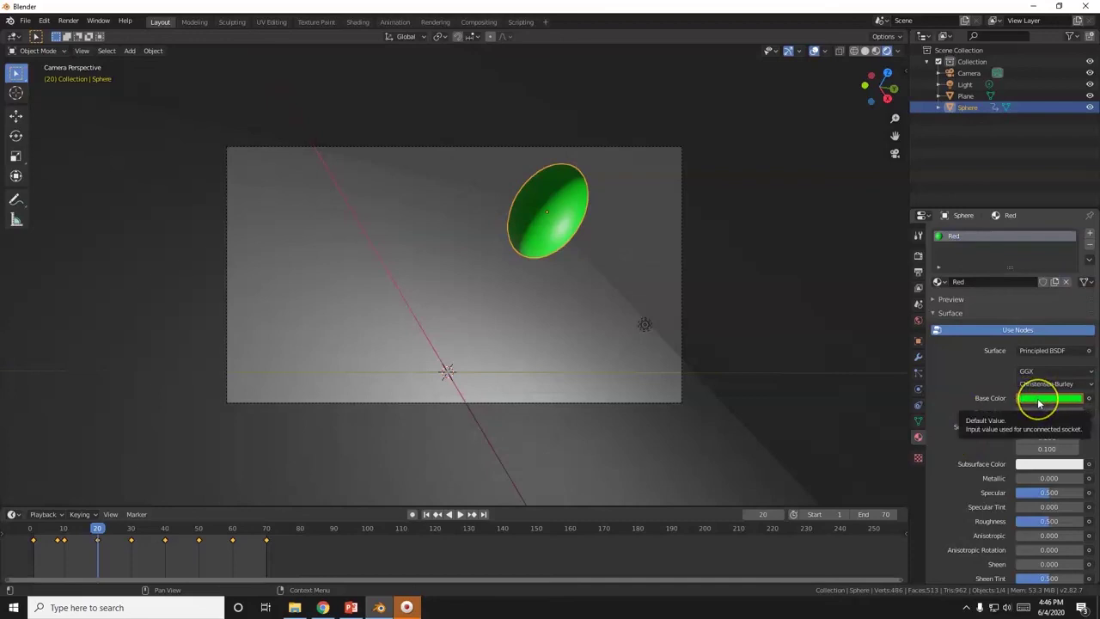
pyautogui.click(131, 529)
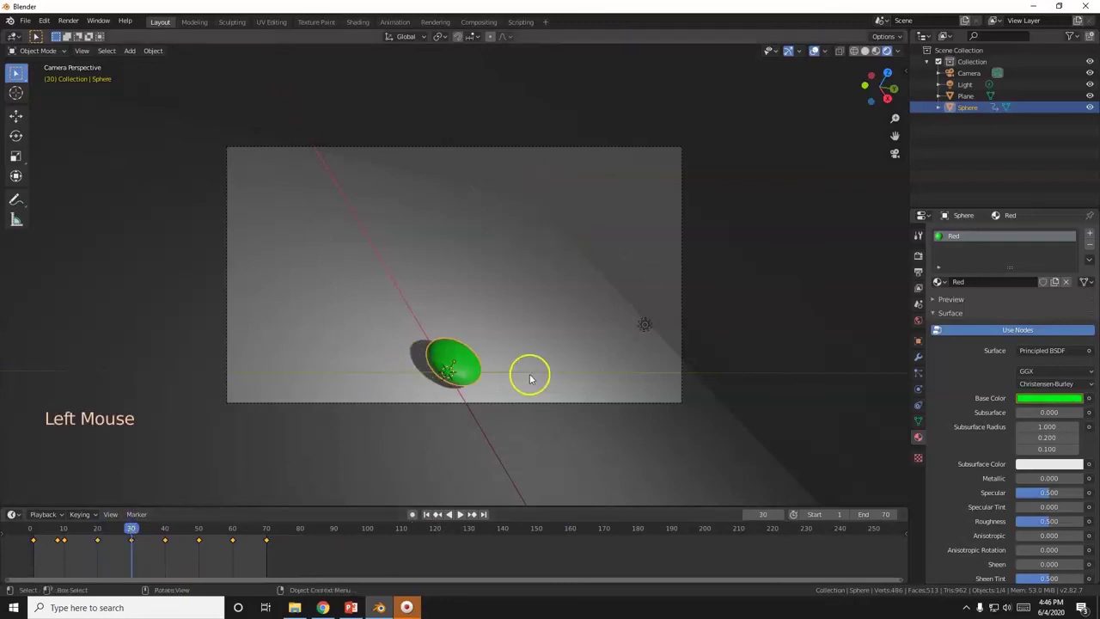
pyautogui.doubleClick(96, 529)
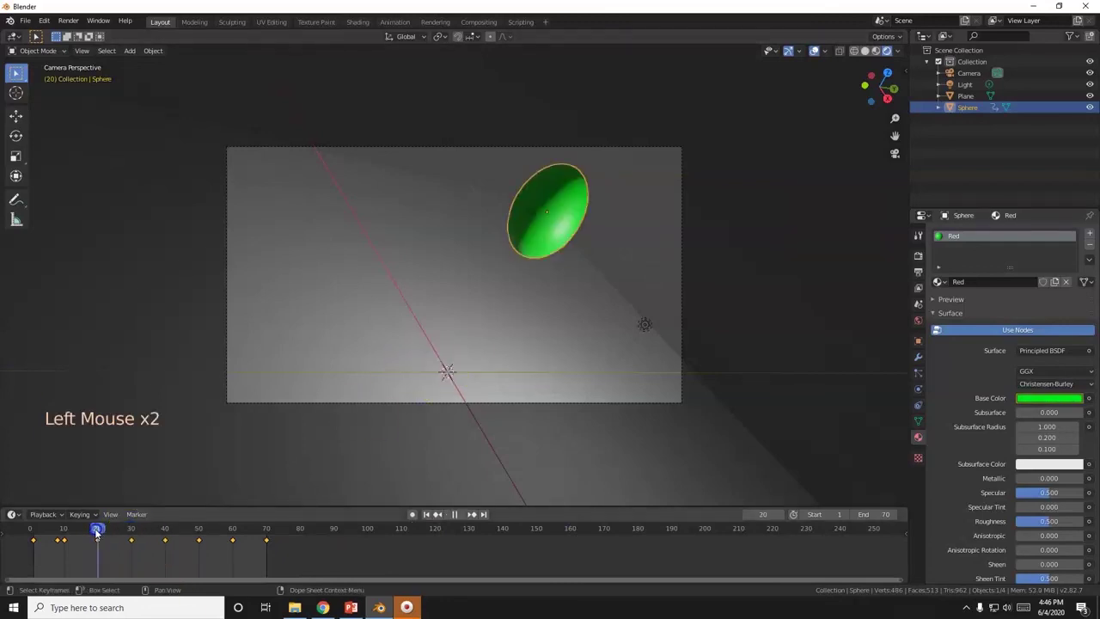
pyautogui.moveTo(96, 533)
pyautogui.mouseDown()
pyautogui.moveTo(64, 533)
pyautogui.moveTo(98, 533)
pyautogui.mouseUp()
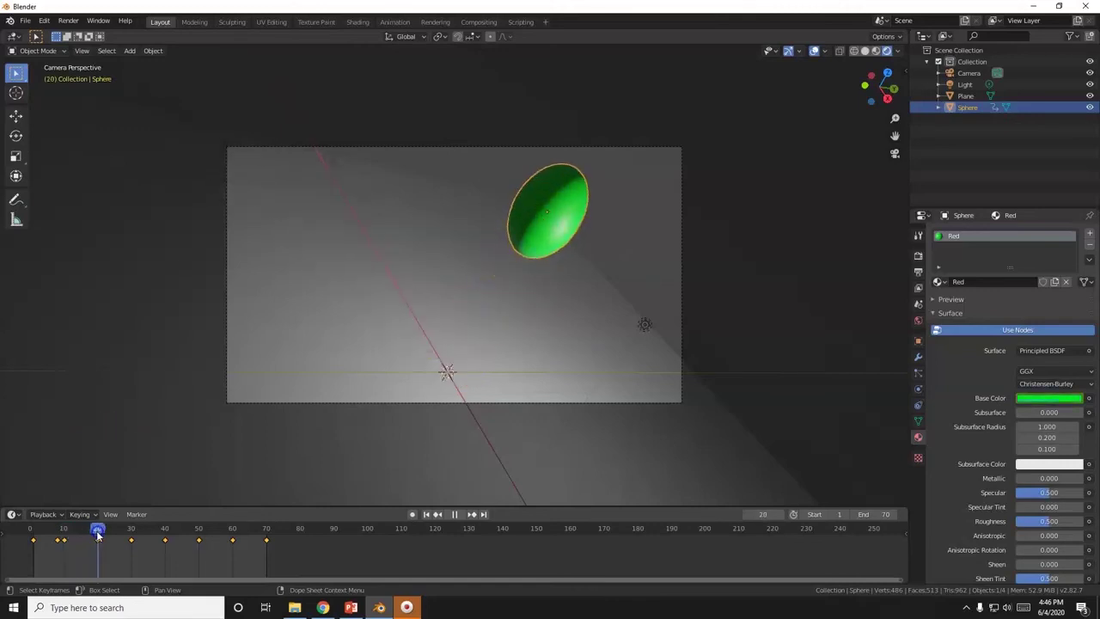
pyautogui.press('ctrl')
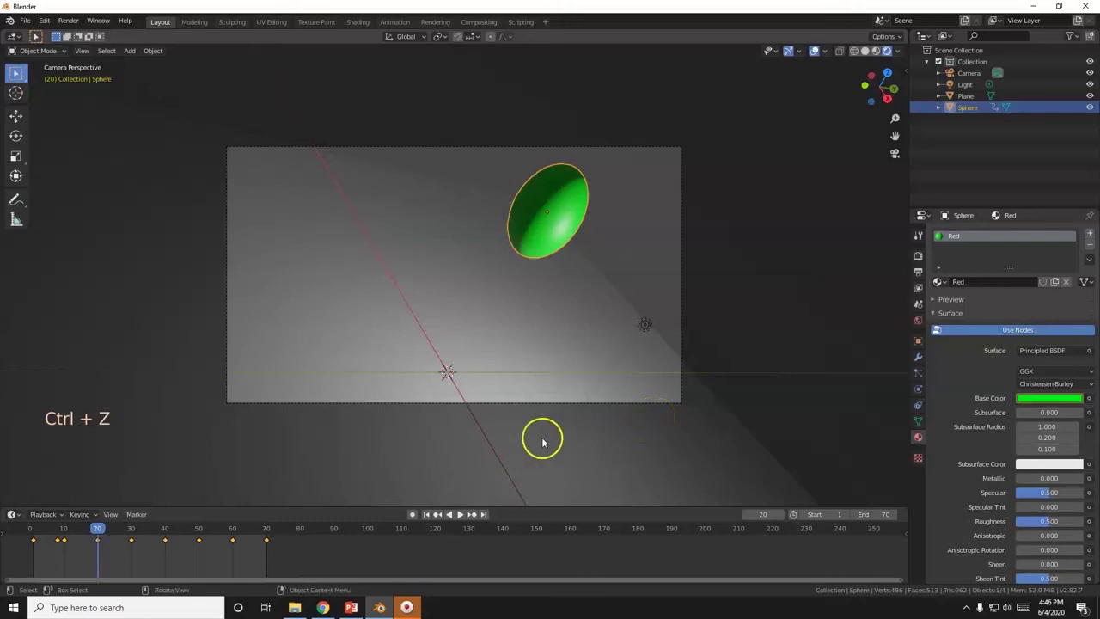
pyautogui.moveTo(98, 533)
pyautogui.mouseDown()
pyautogui.moveTo(31, 537)
pyautogui.moveTo(102, 541)
pyautogui.mouseUp()
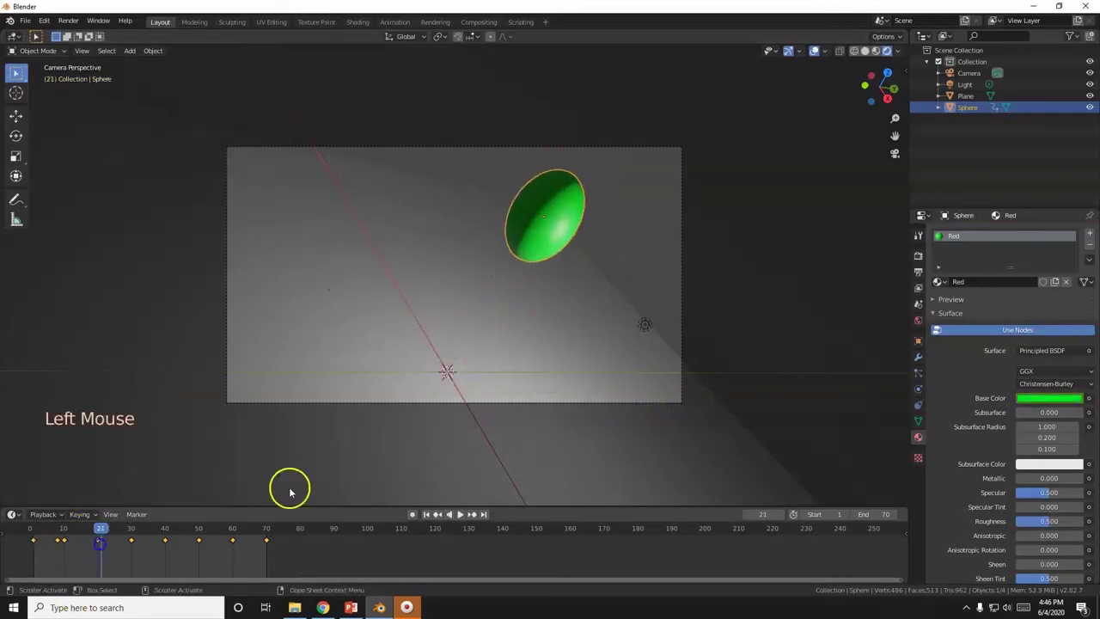
pyautogui.press('ctrl')
pyautogui.hotkey('ctrl', 'z')
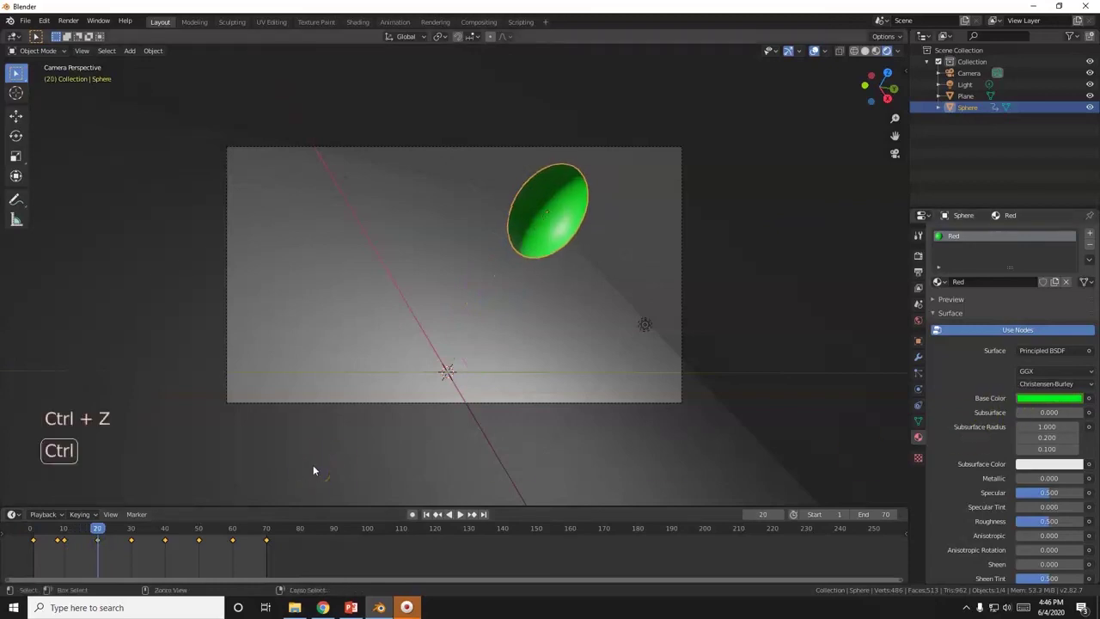
pyautogui.hotkey('ctrl', 'z')
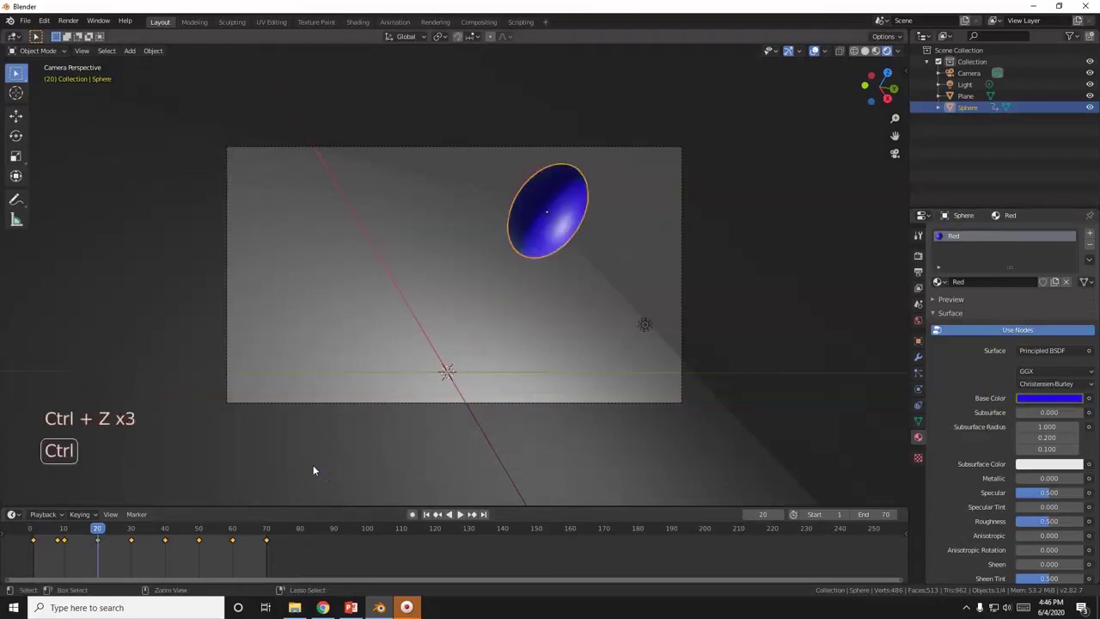
pyautogui.moveTo(98, 531); pyautogui.dragTo(131, 541)
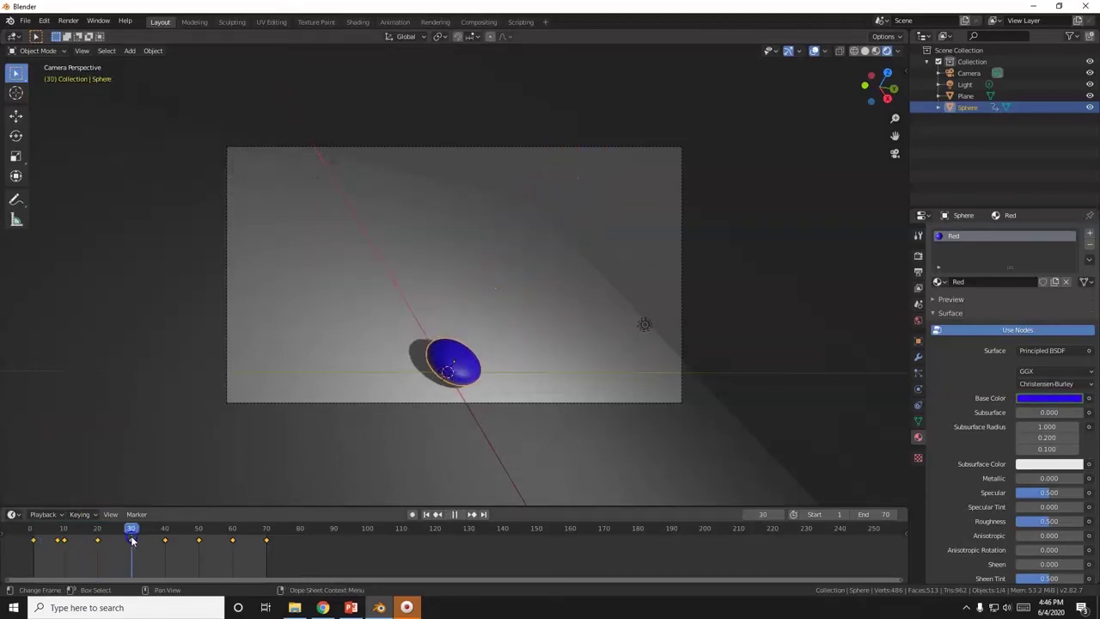
pyautogui.click(1067, 398)
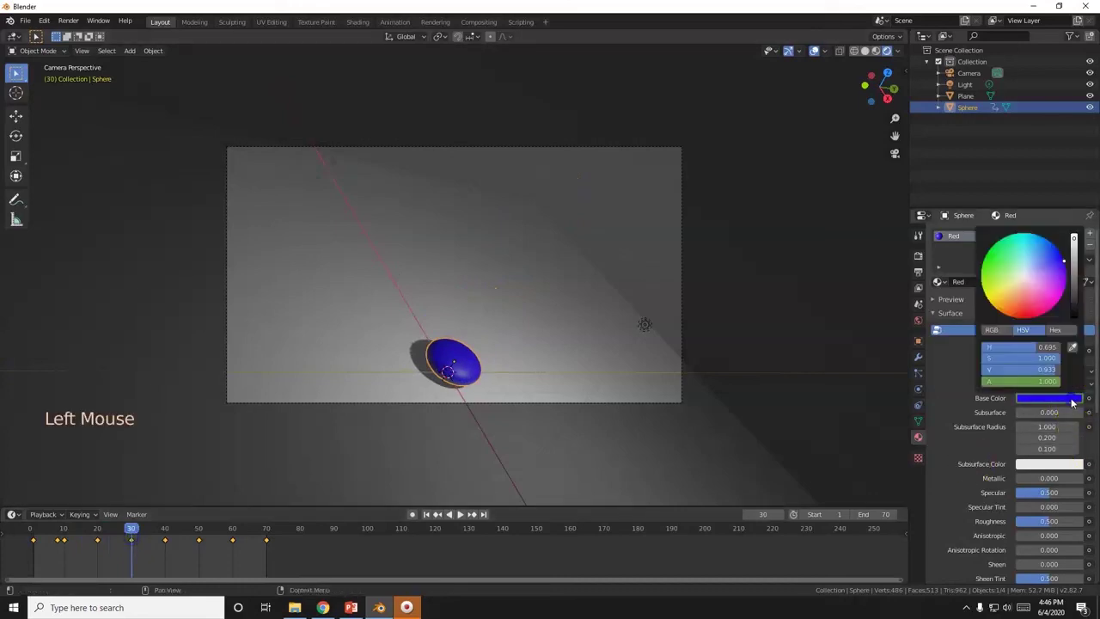
pyautogui.click(986, 252)
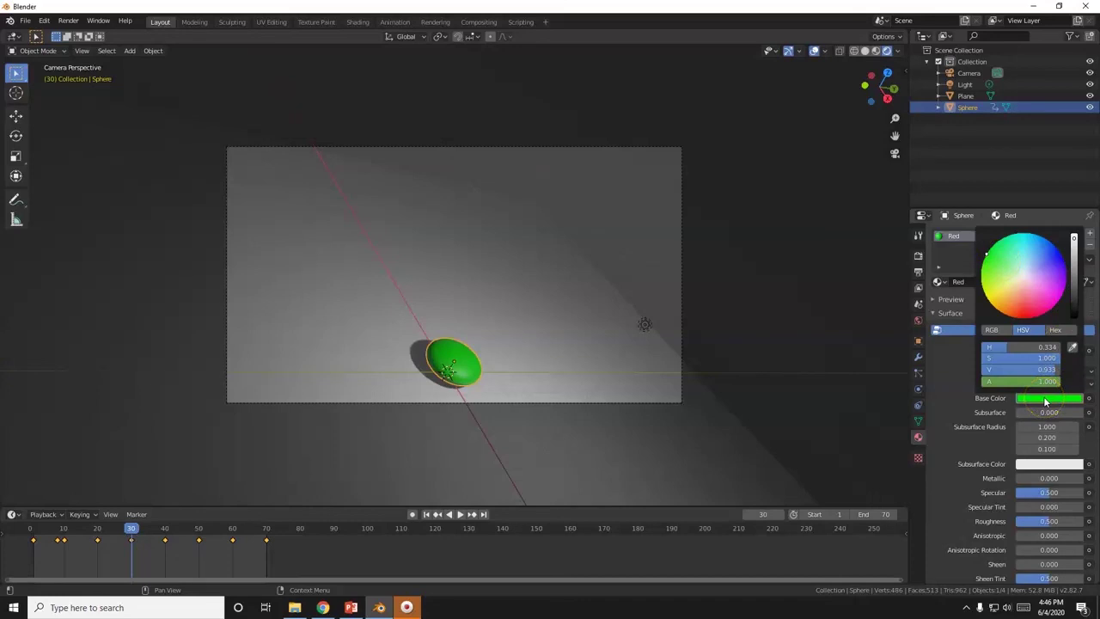
# Step: At frame 30, change the sphere material's base color to green and keyframe it
pyautogui.moveTo(179, 521); pyautogui.dragTo(131, 533)
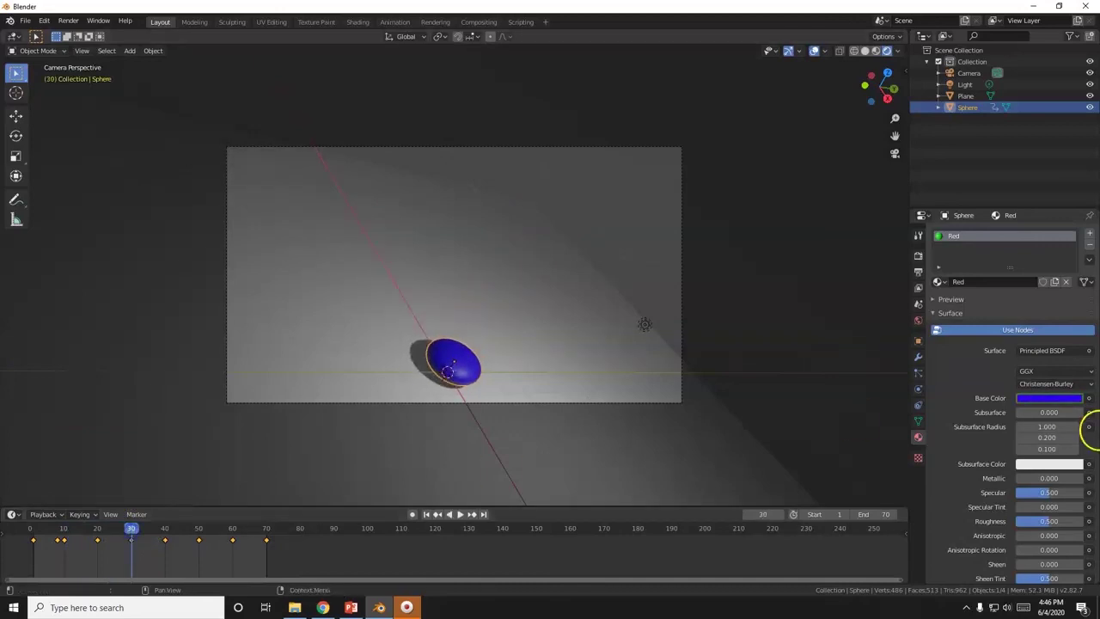
pyautogui.click(1059, 399)
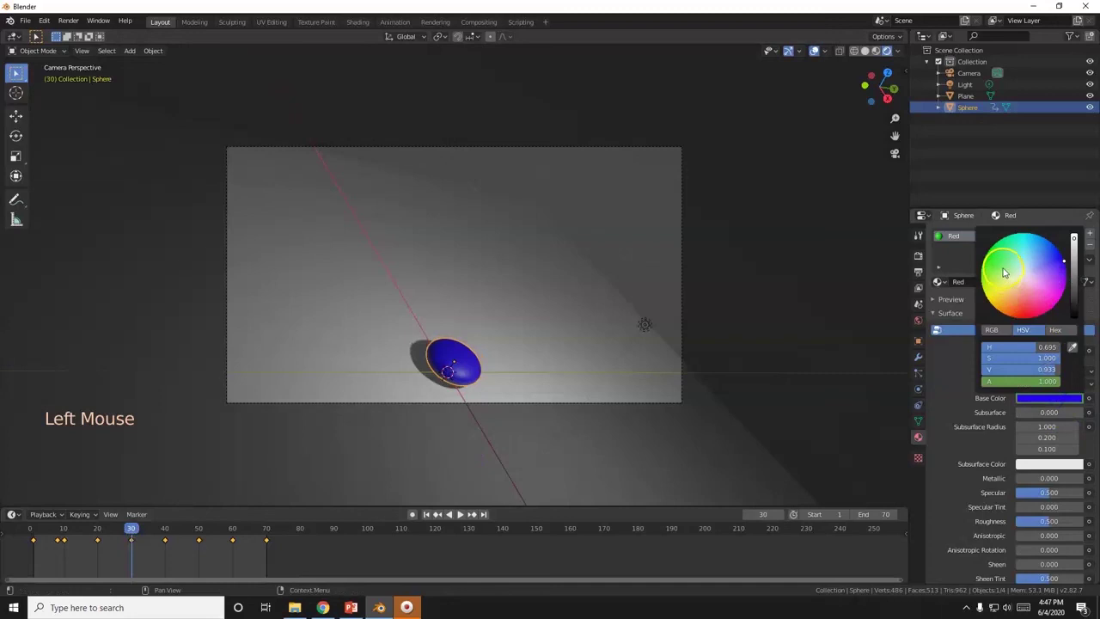
pyautogui.moveTo(1005, 273); pyautogui.dragTo(989, 260)
pyautogui.click(955, 376)
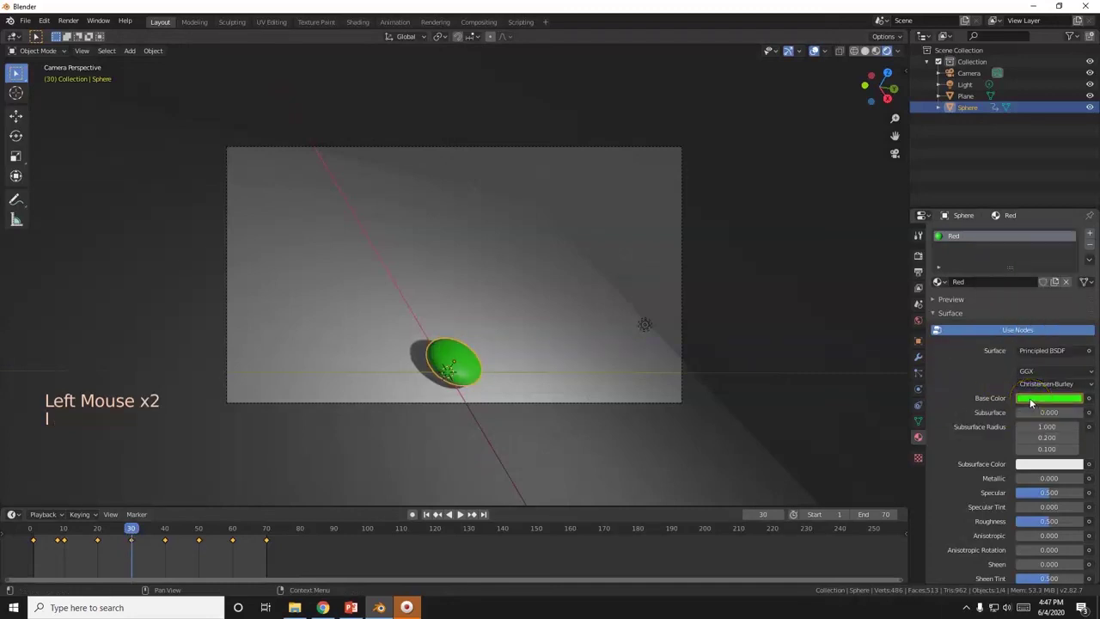
# Step: At frame 50, change the sphere material's base color to orange-yellow and keyframe it
pyautogui.click(148, 535)
pyautogui.moveTo(133, 529); pyautogui.dragTo(201, 541)
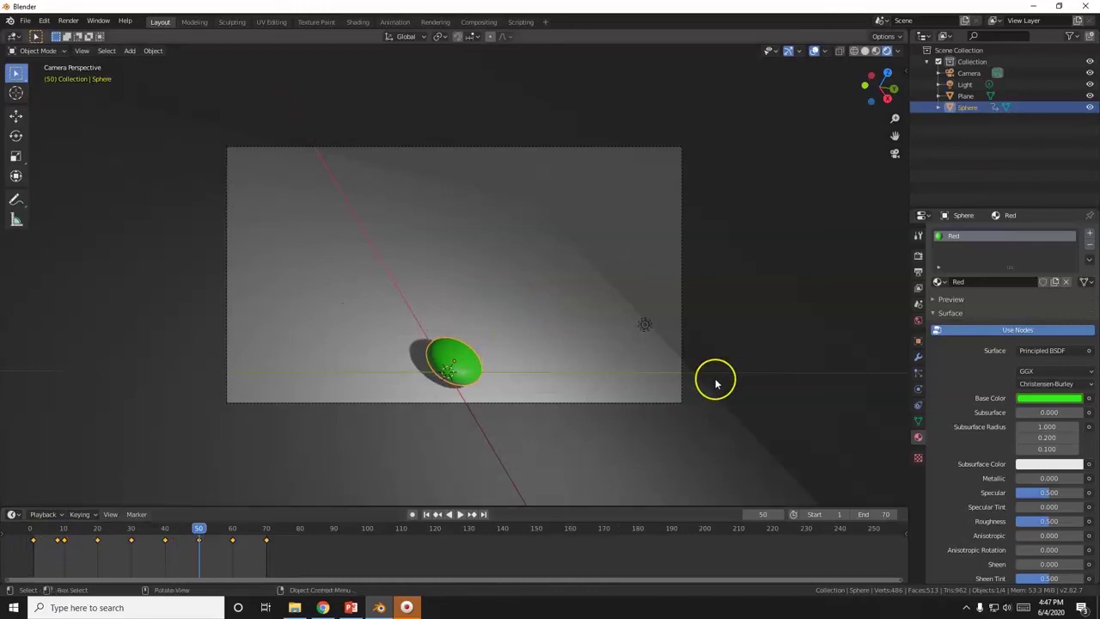
pyautogui.click(1058, 399)
pyautogui.moveTo(1006, 307); pyautogui.dragTo(996, 301)
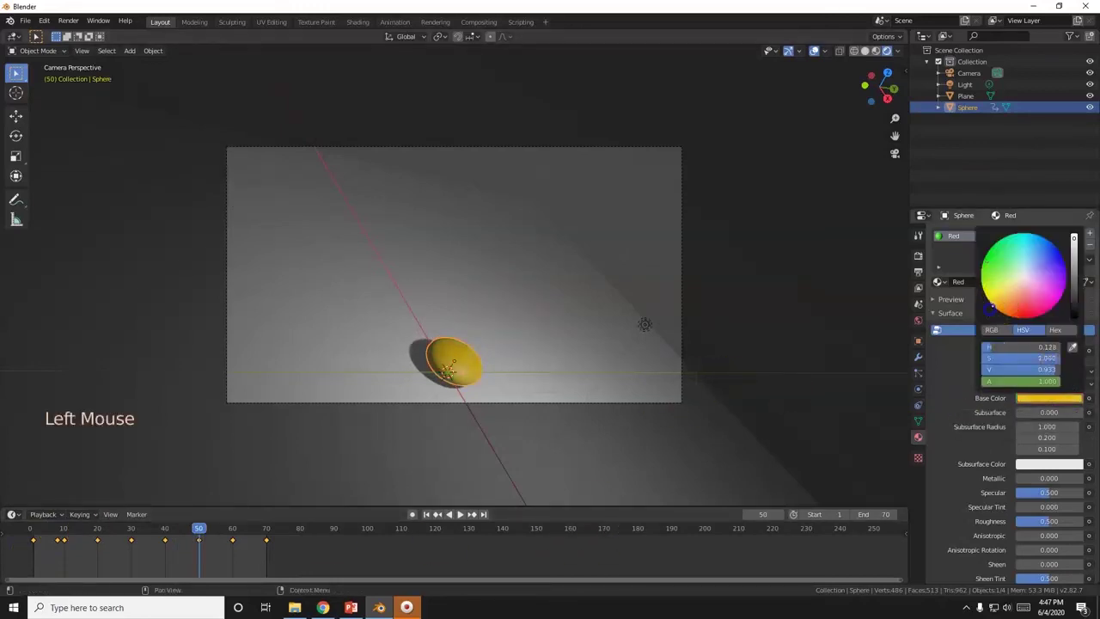
pyautogui.click(922, 499)
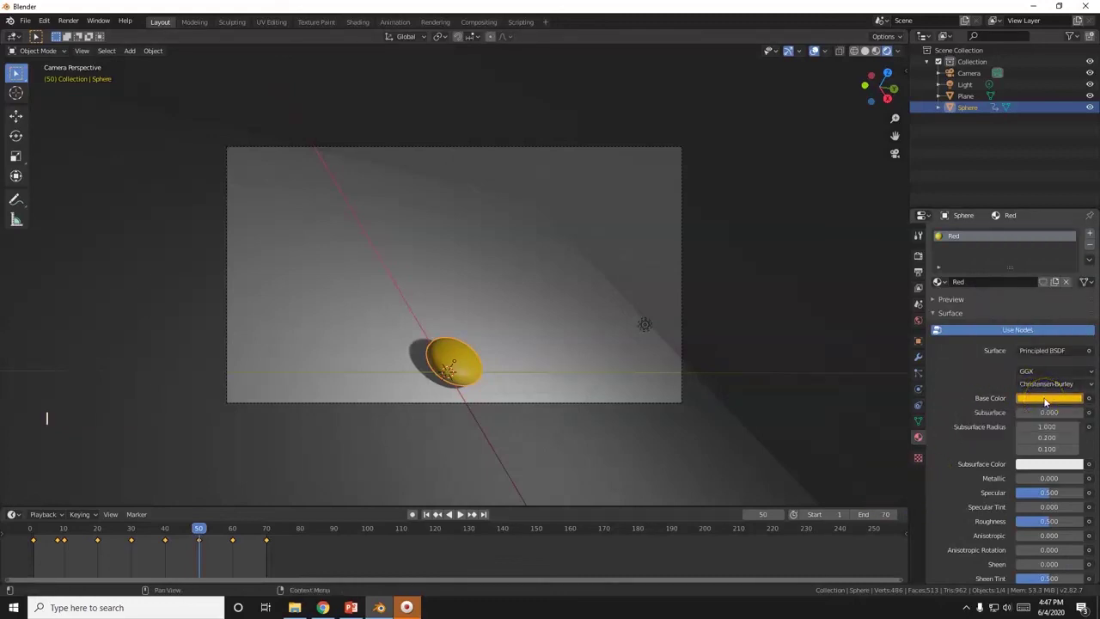
# Step: At frame 70, set the sphere material's base color back to red with a keyframe, and play the animation to check the color changes
pyautogui.moveTo(197, 528); pyautogui.dragTo(267, 546)
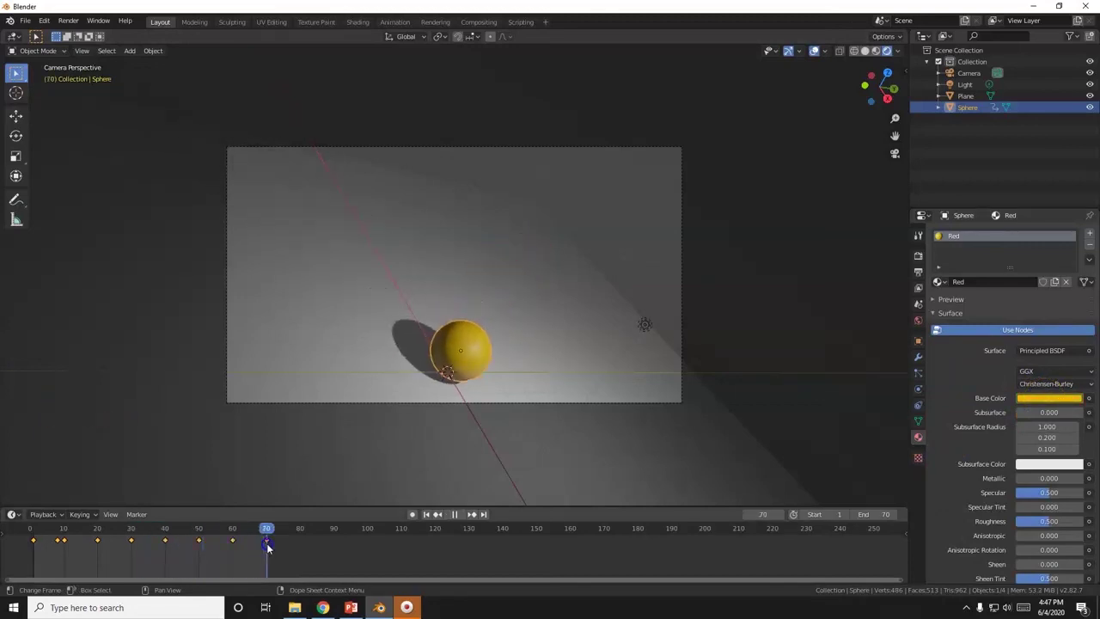
pyautogui.click(1042, 400)
pyautogui.moveTo(1016, 307); pyautogui.dragTo(1025, 330)
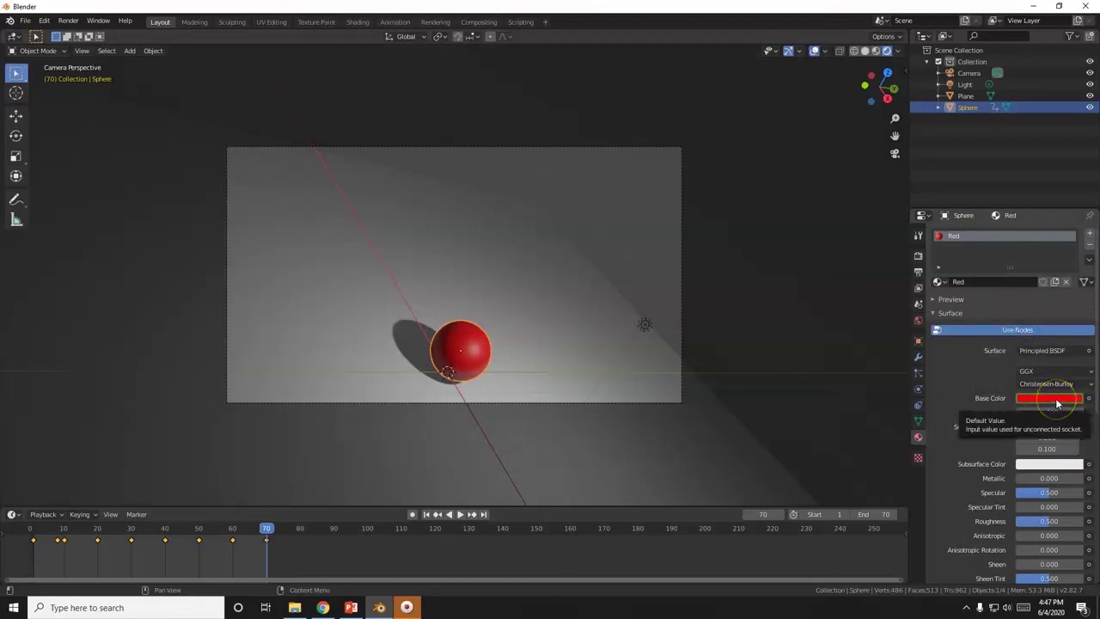
pyautogui.click(460, 514)
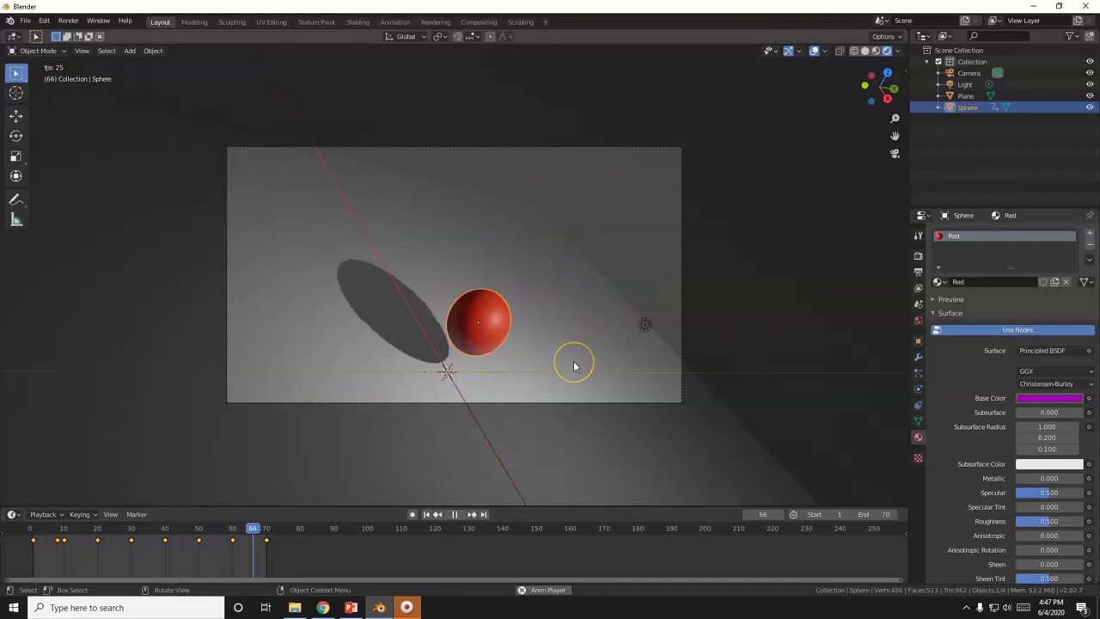
pyautogui.click(457, 515)
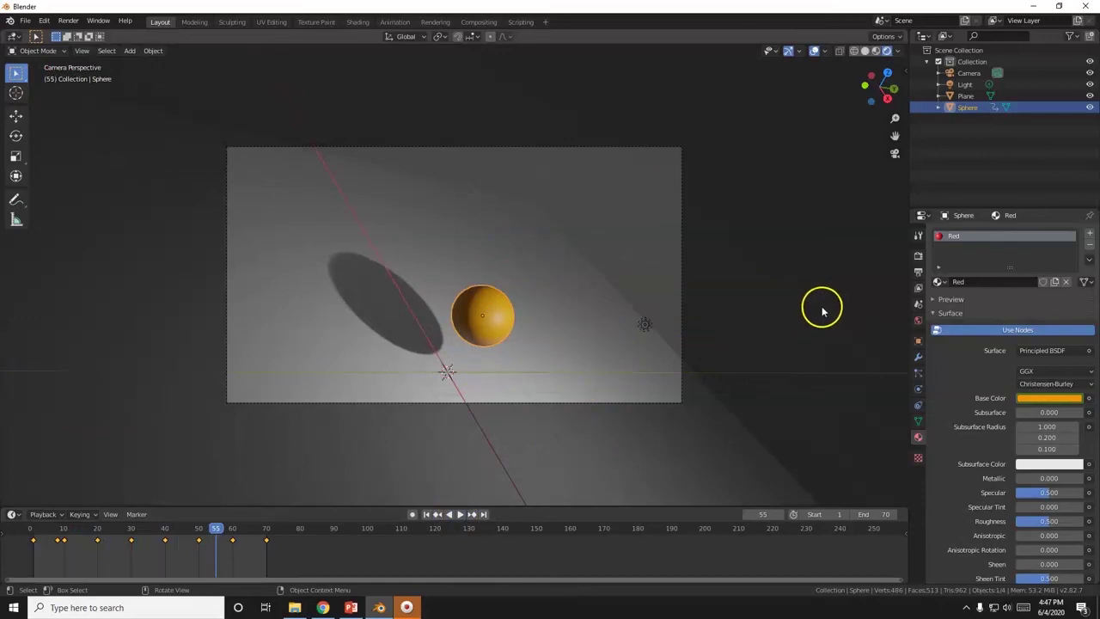
# Step: Set the render output's file format to the AVI JPEG movie type
pyautogui.click(919, 272)
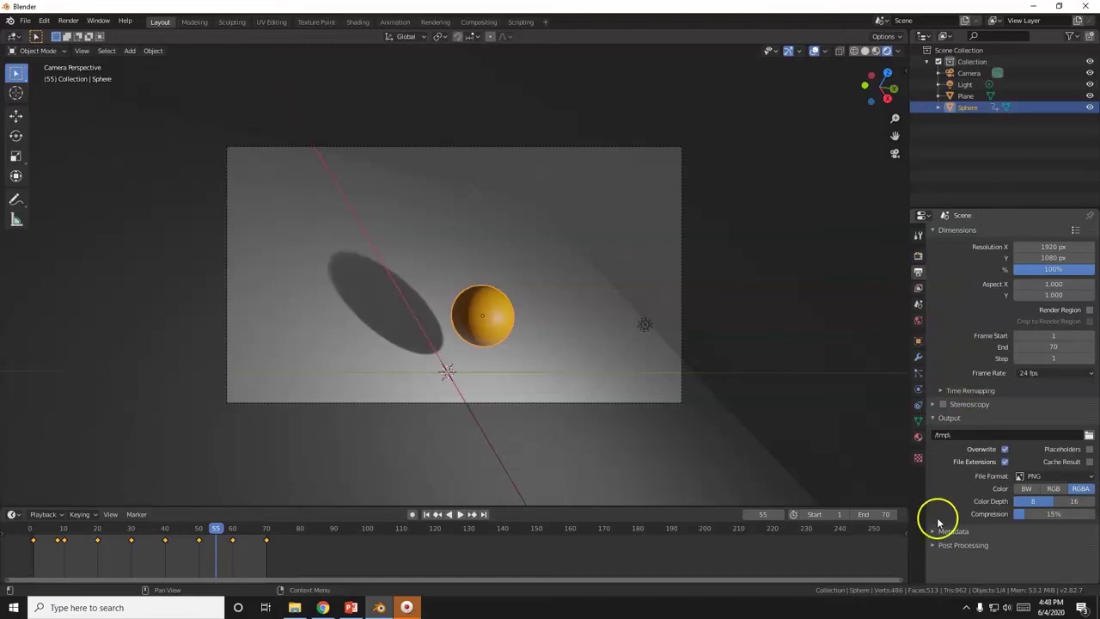
pyautogui.click(1036, 477)
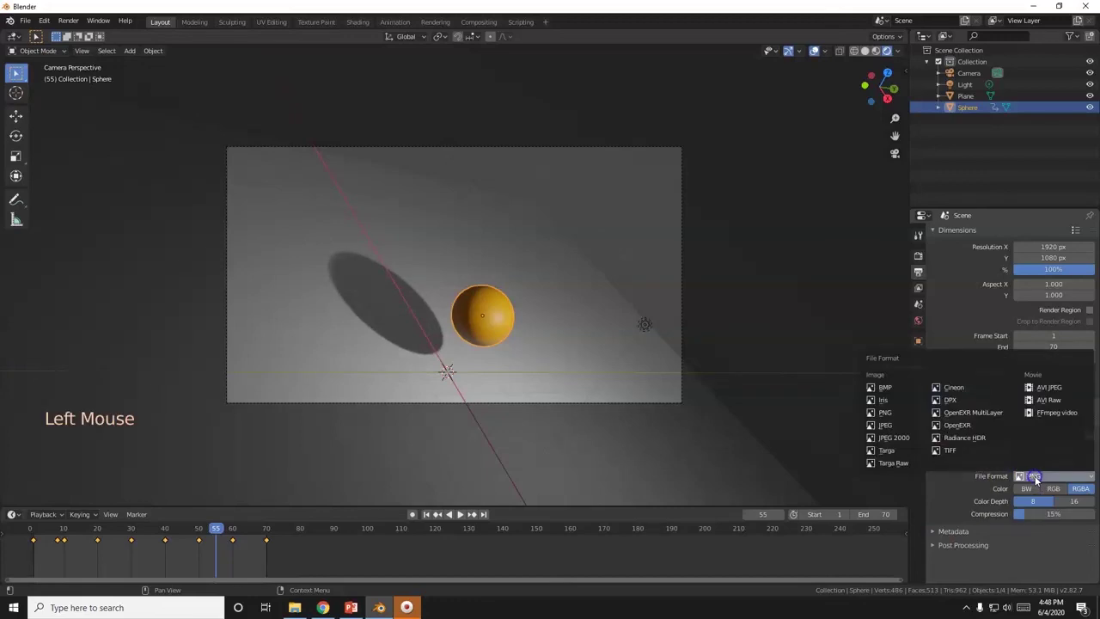
pyautogui.click(1047, 388)
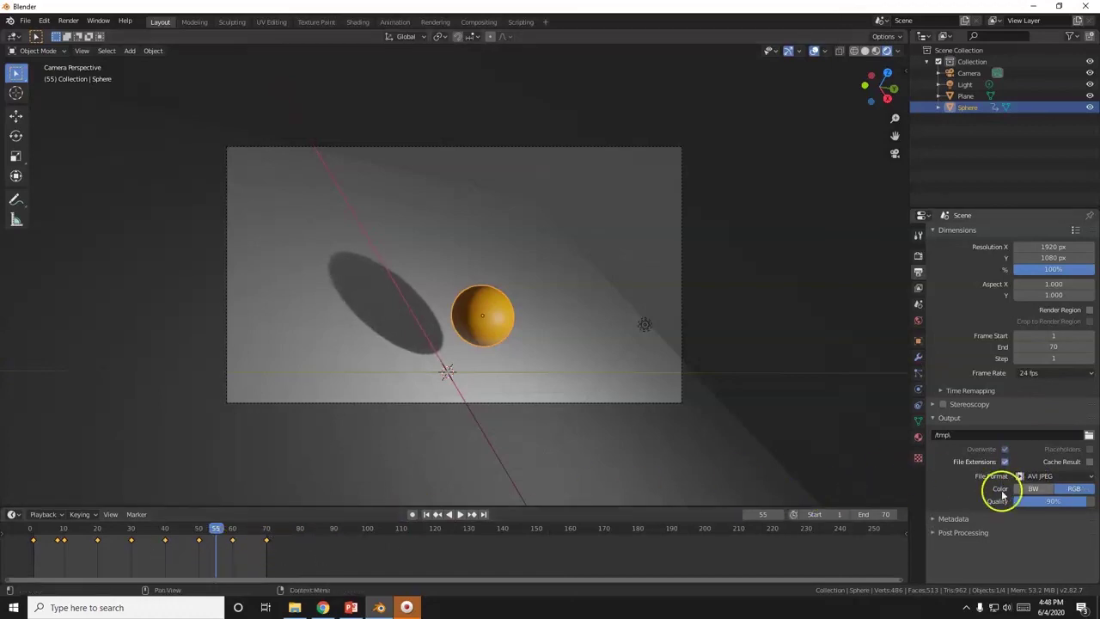
pyautogui.click(1052, 476)
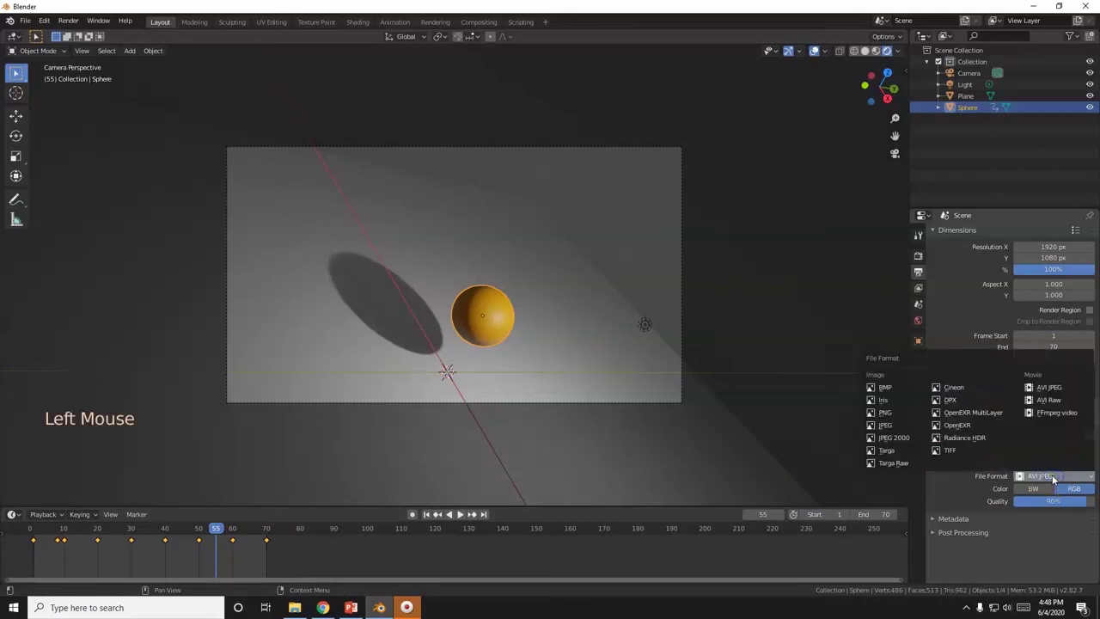
pyautogui.click(1050, 390)
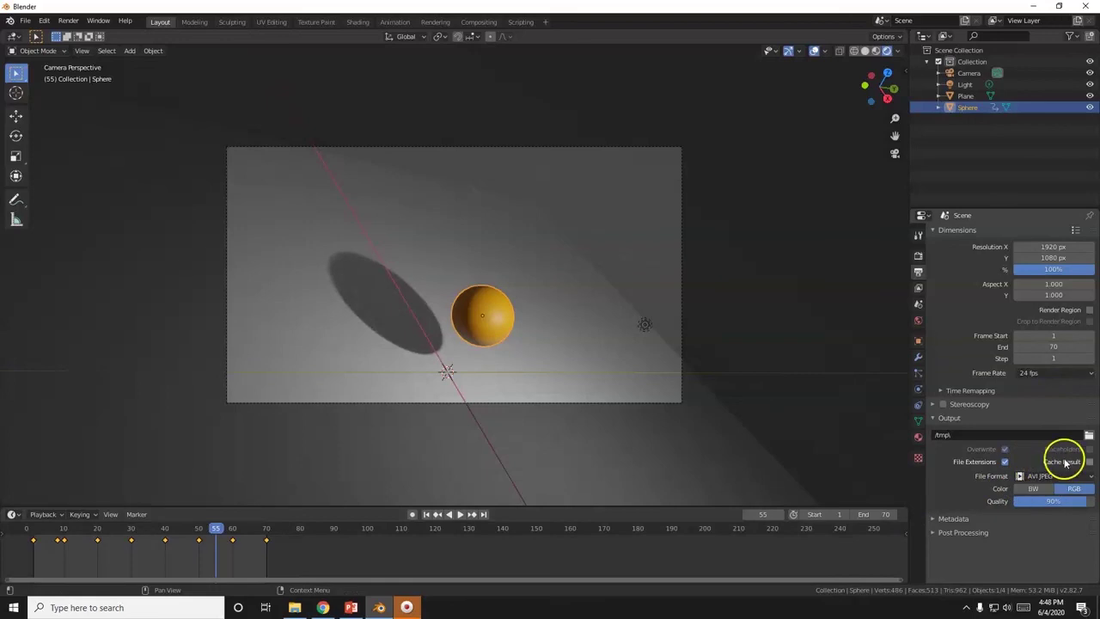
# Step: Set the render output location to the Desktop with the file name Bouncing Ball
pyautogui.click(1088, 436)
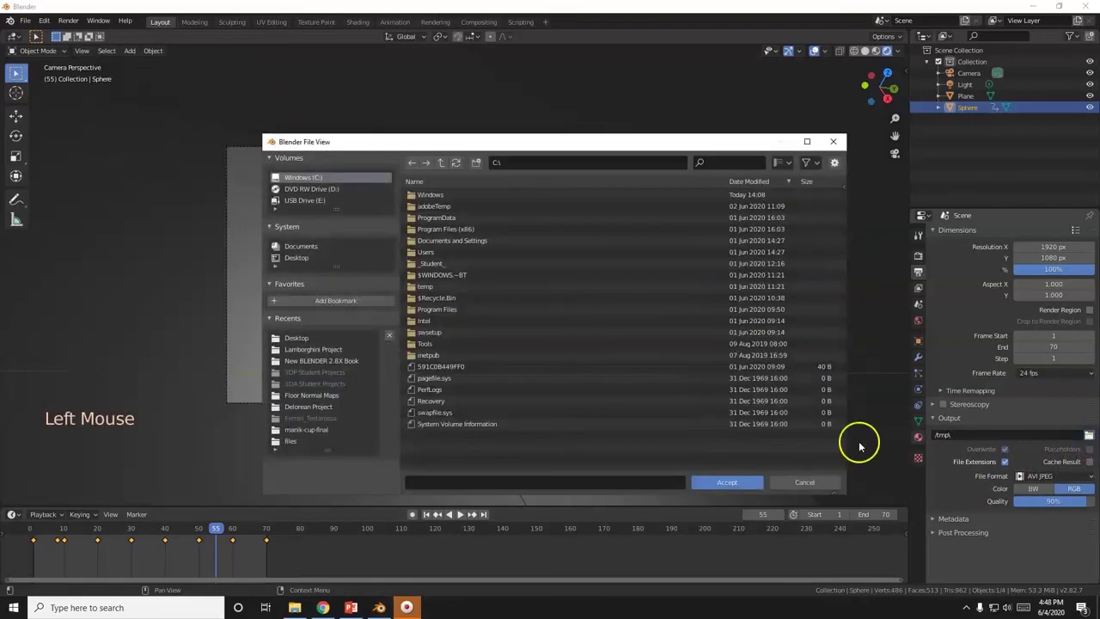
pyautogui.click(303, 257)
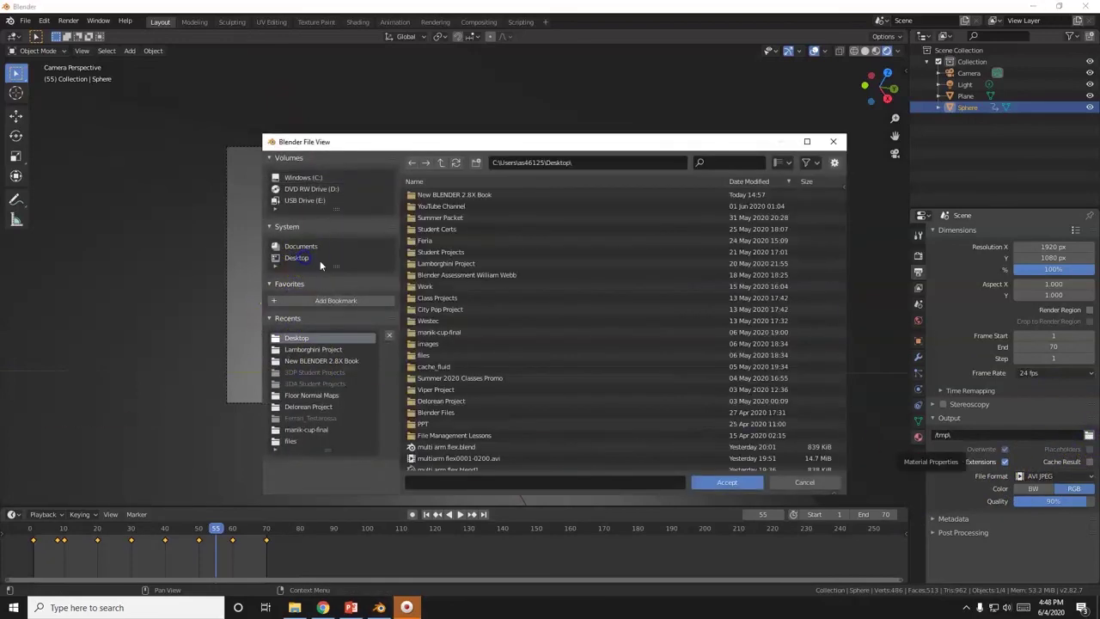
pyautogui.click(486, 482)
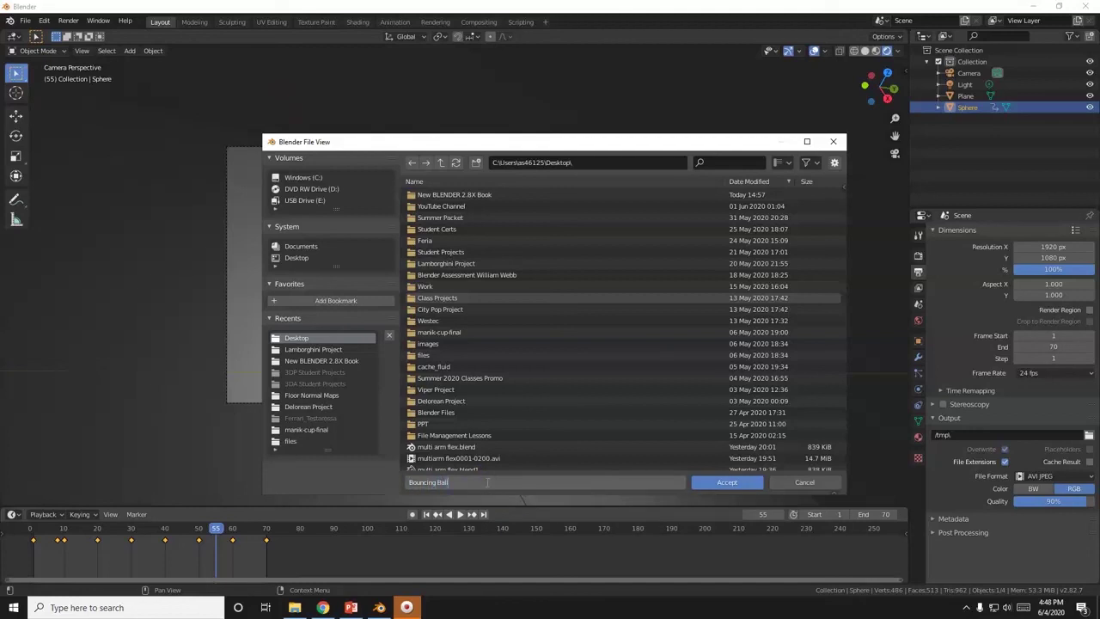
pyautogui.moveTo(465, 482); pyautogui.dragTo(376, 483)
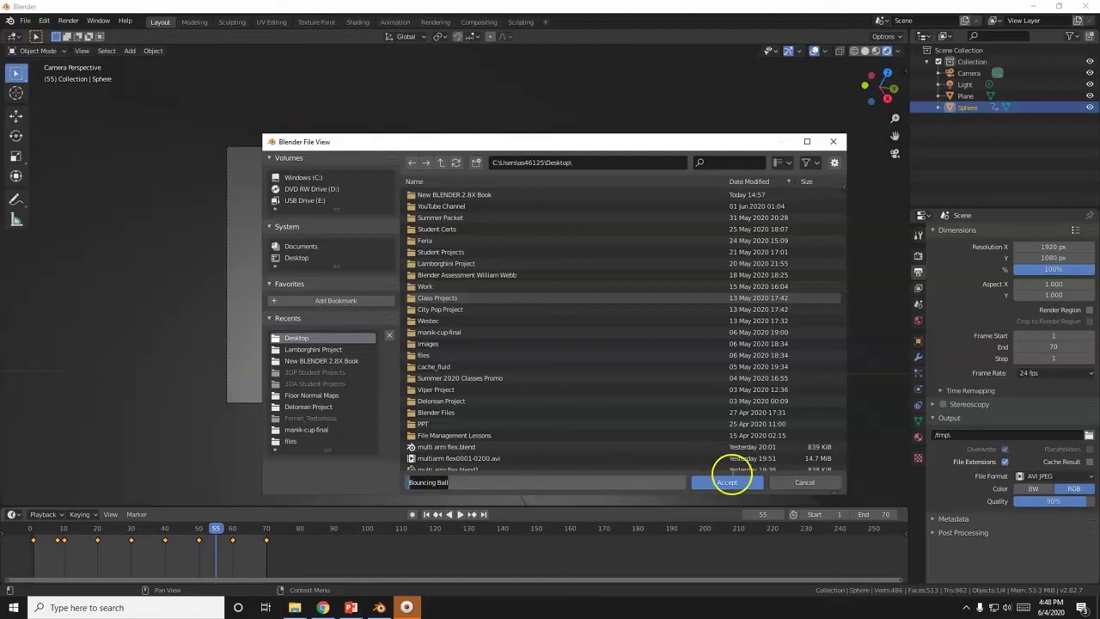
pyautogui.click(703, 482)
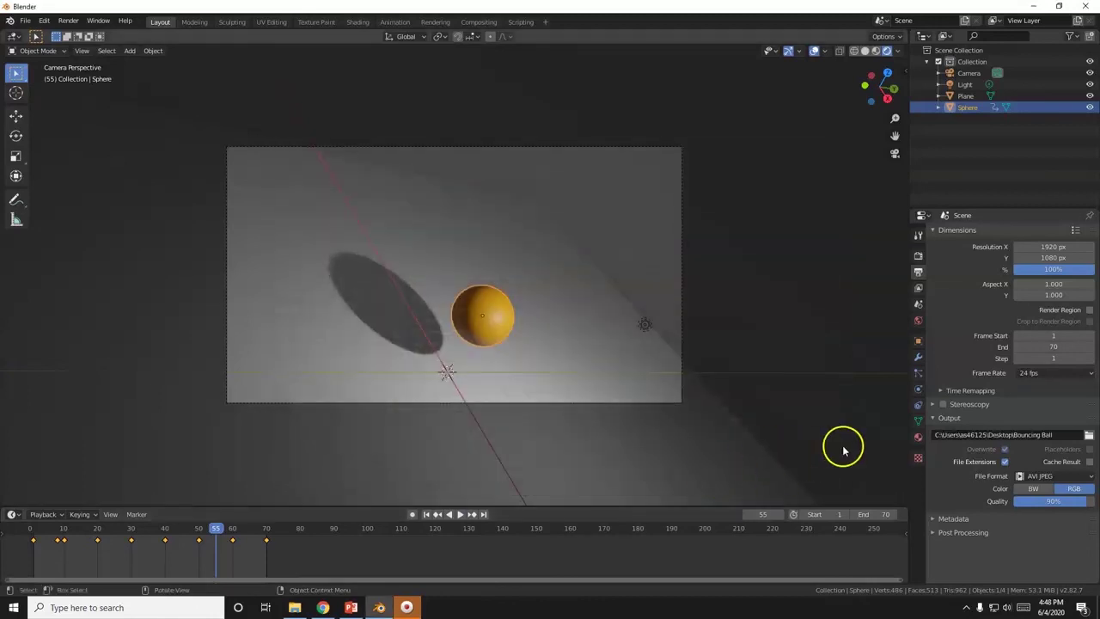
# Step: Start rendering the full bouncing ball animation to the output file
pyautogui.click(68, 21)
pyautogui.click(74, 47)
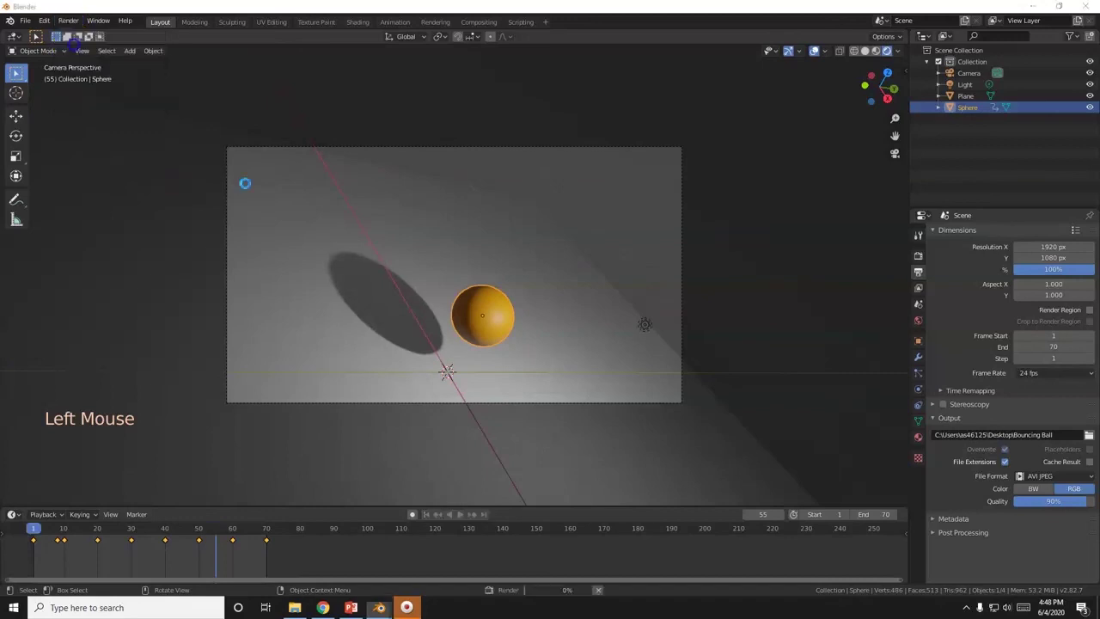